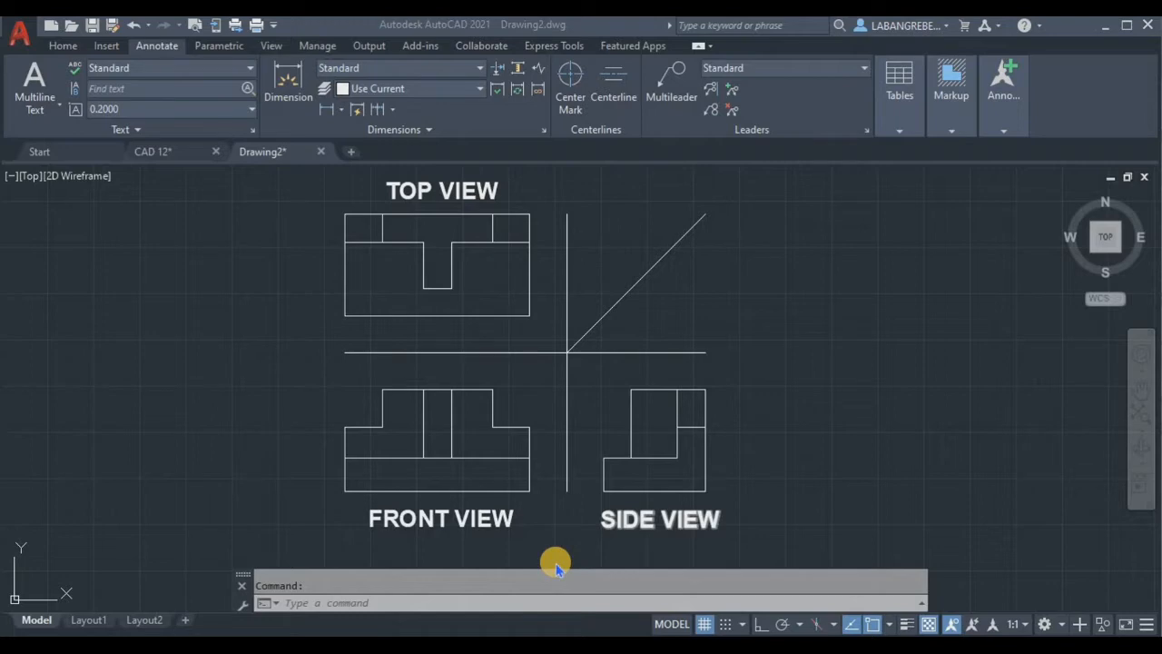
- Switch to the CAD 12 drawing and draw a vertical construction line through the middle of the empty area
key("ctrl+Tab")
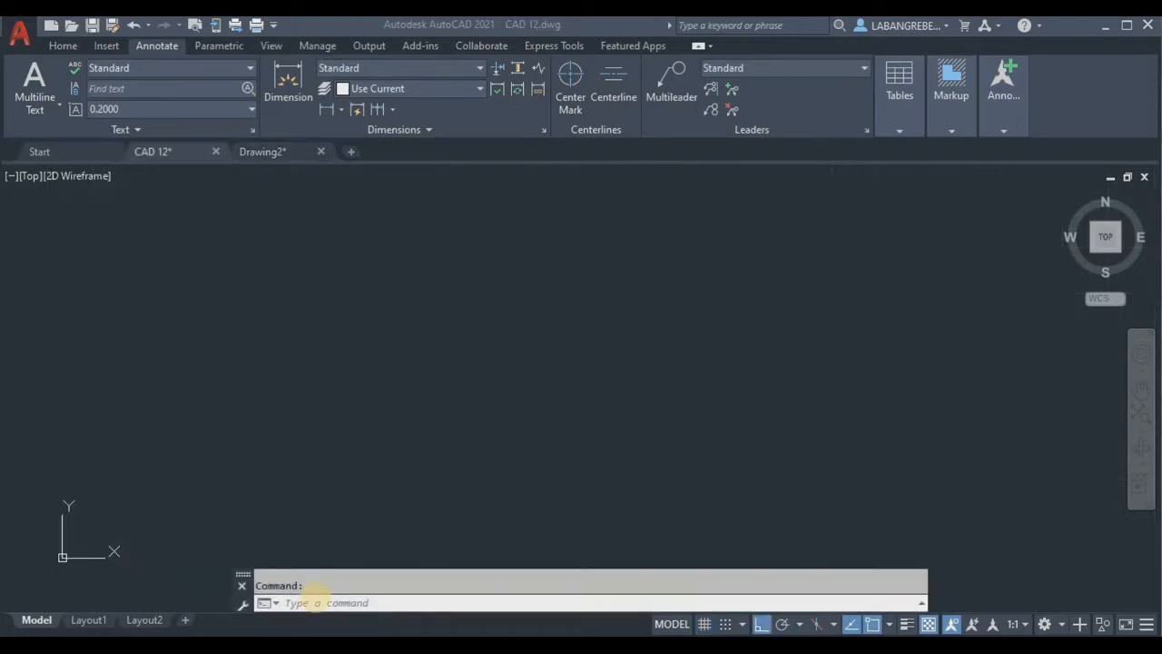
left_click(328, 603)
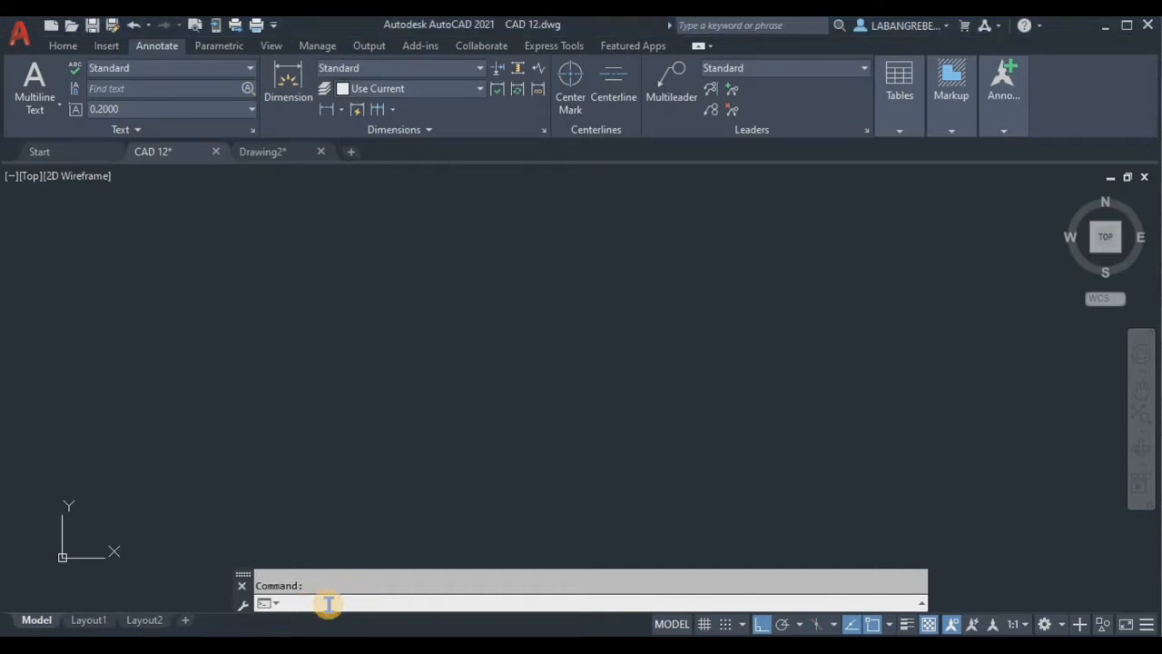
key("Return")
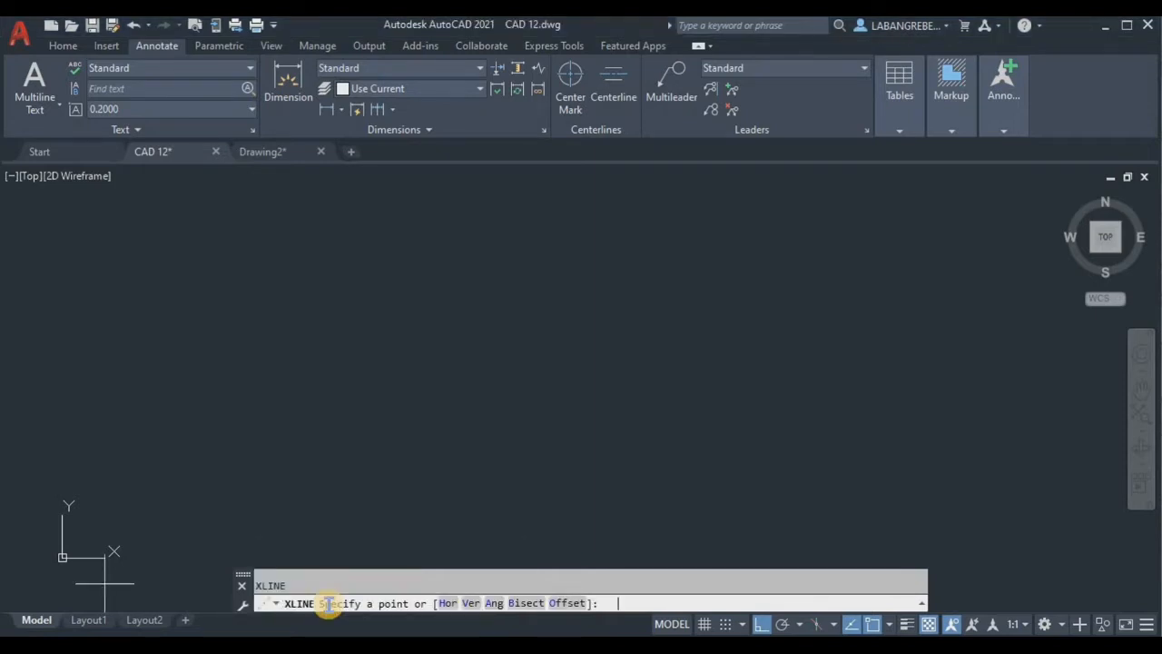
left_click(522, 200)
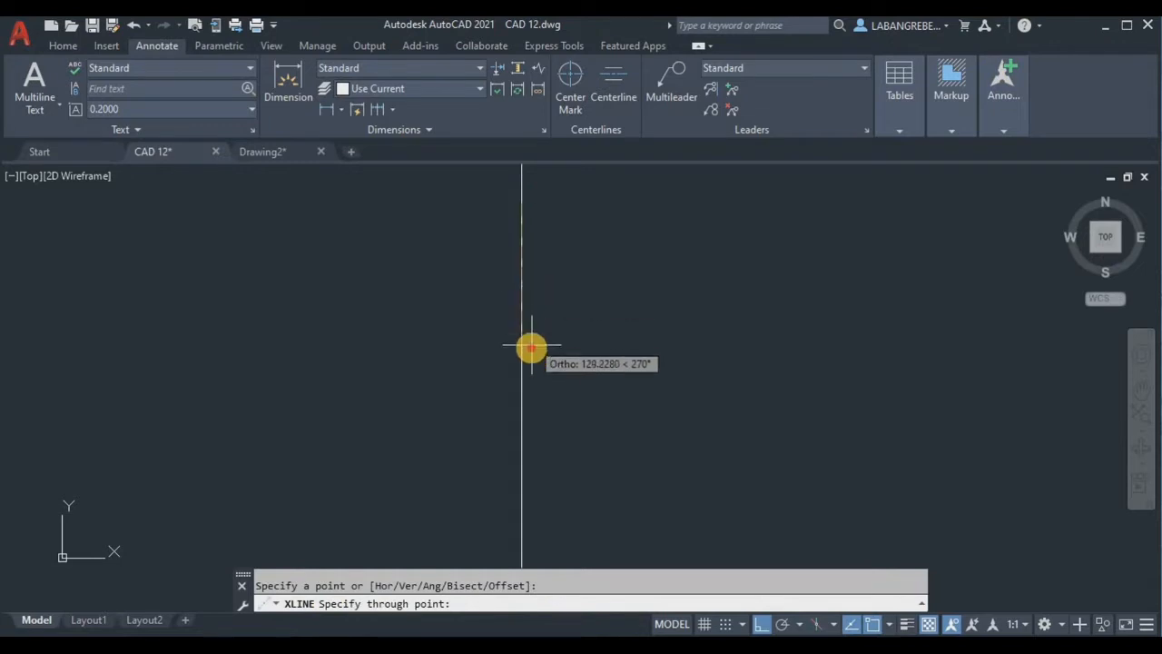
left_click(562, 367)
key("Return")
- Draw a horizontal construction line crossing the vertical one near the middle of the drawing
key("Return")
left_click(327, 336)
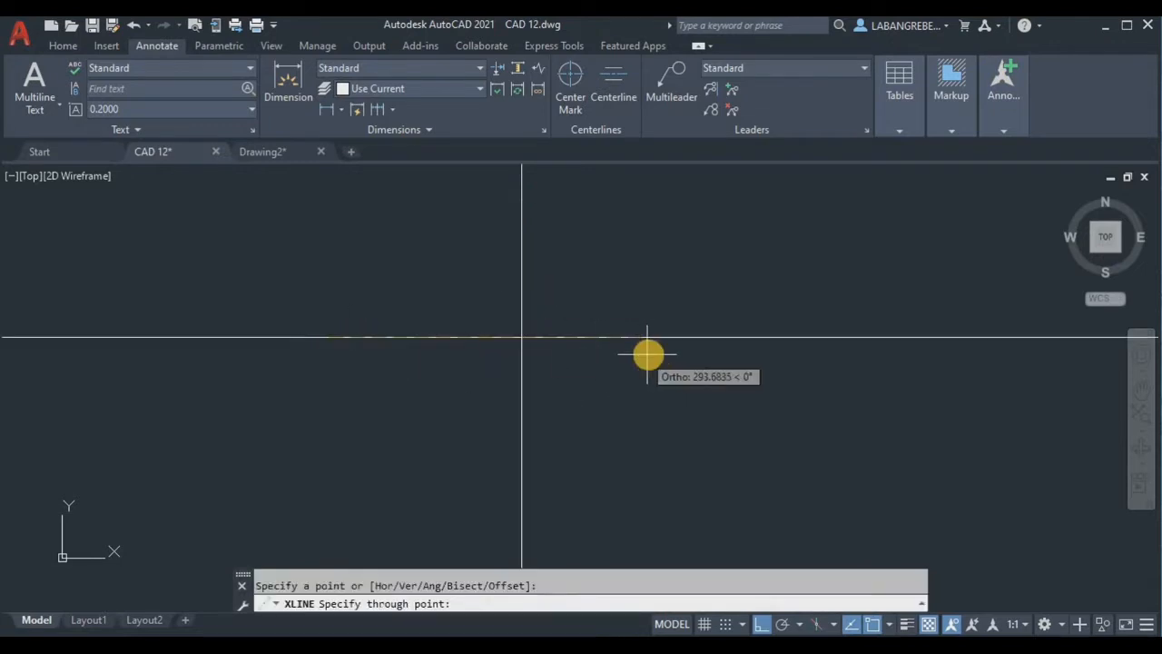
left_click(650, 353)
key("Return")
scroll(548, 354, "up", 2)
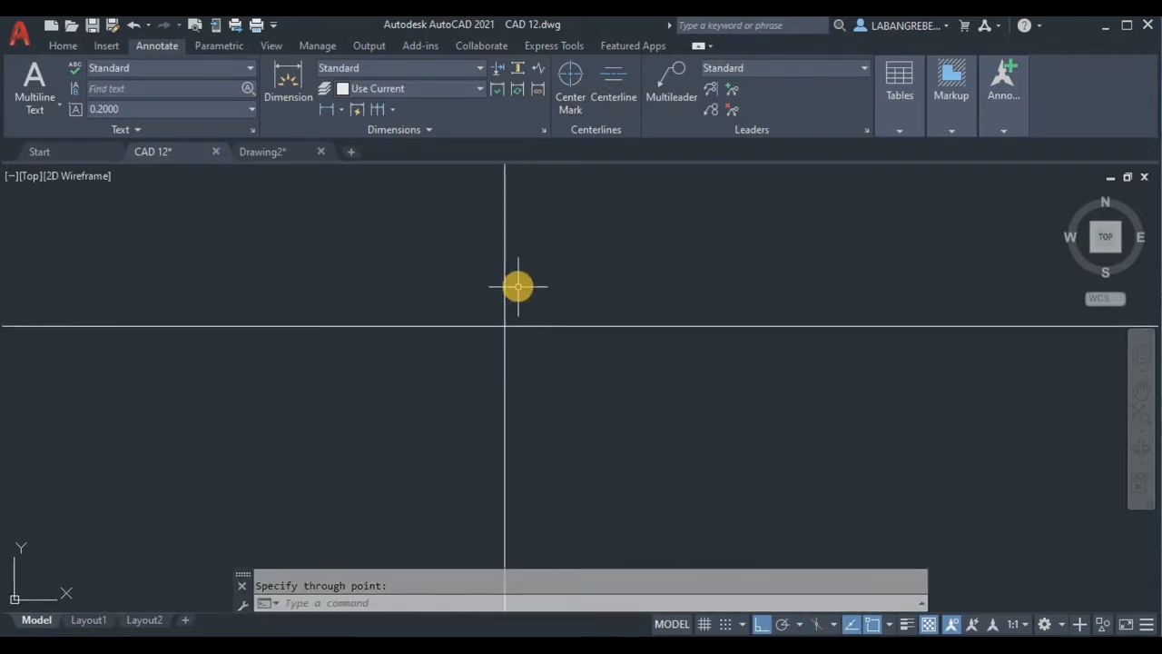
scroll(521, 285, "down", 1)
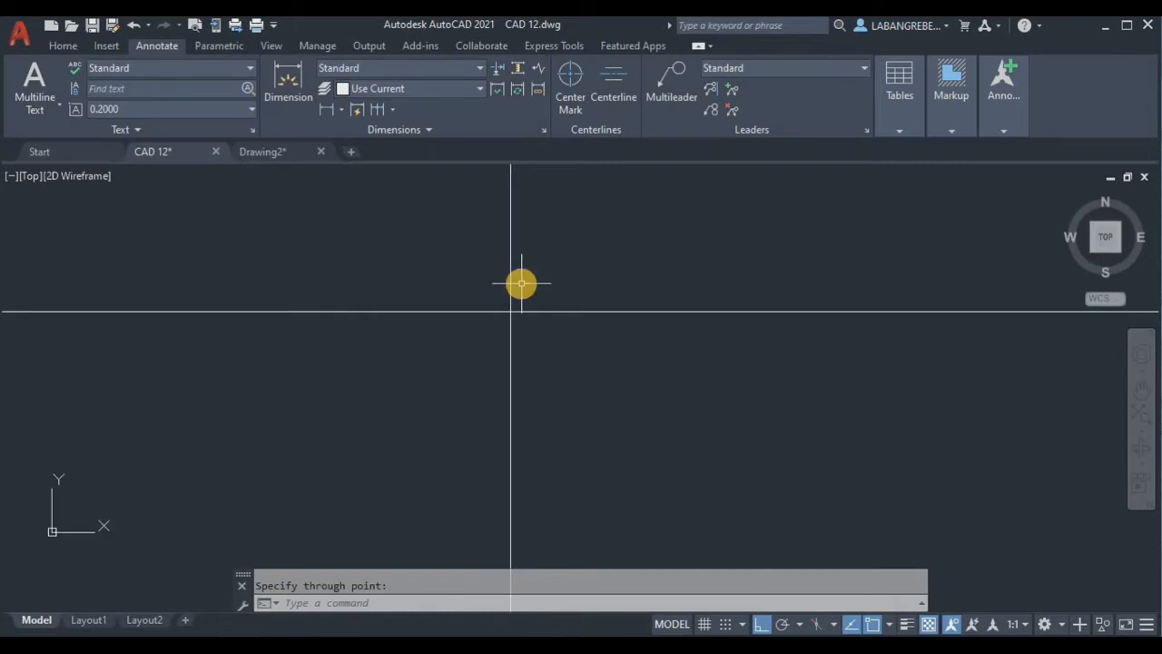
- Try to offset the vertical construction line 2 units to the right
left_click(499, 325)
key("Escape")
left_click(533, 320)
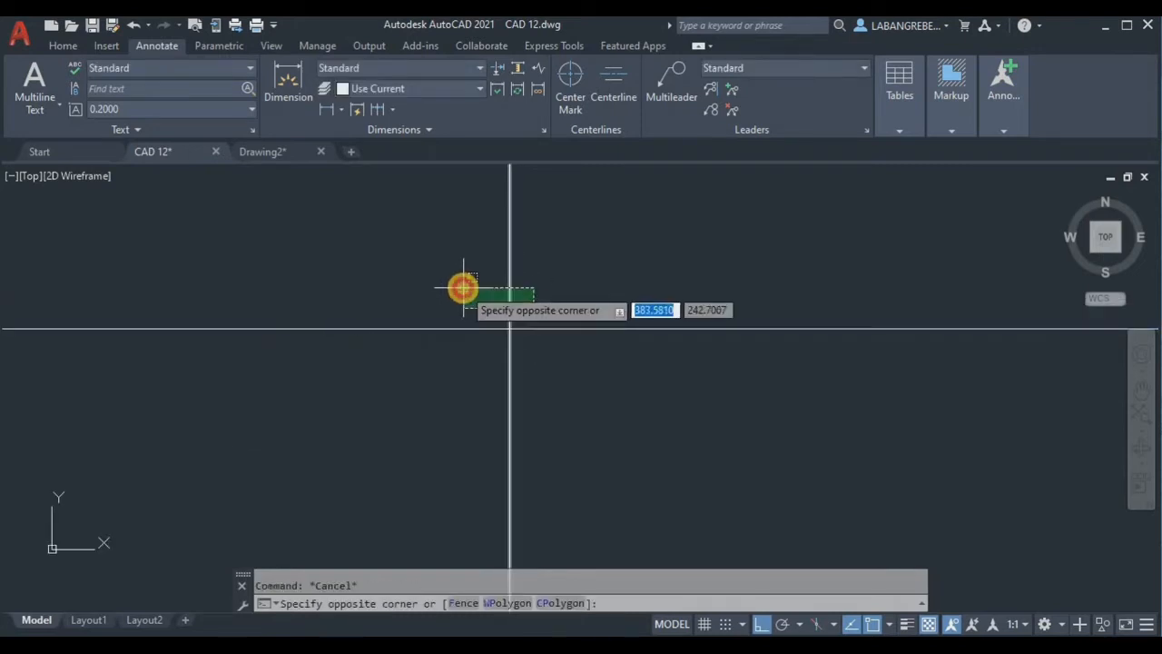
left_click(463, 288)
type("O")
key("Return")
key("Return")
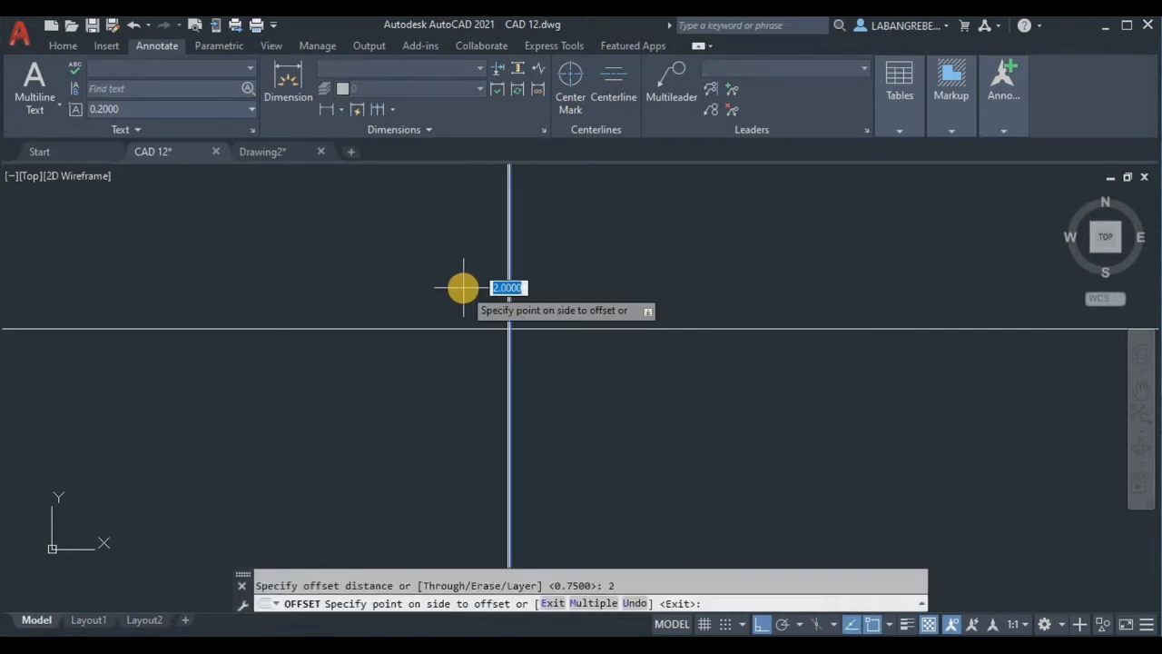
left_click(580, 370)
scroll(445, 290, "up", 2)
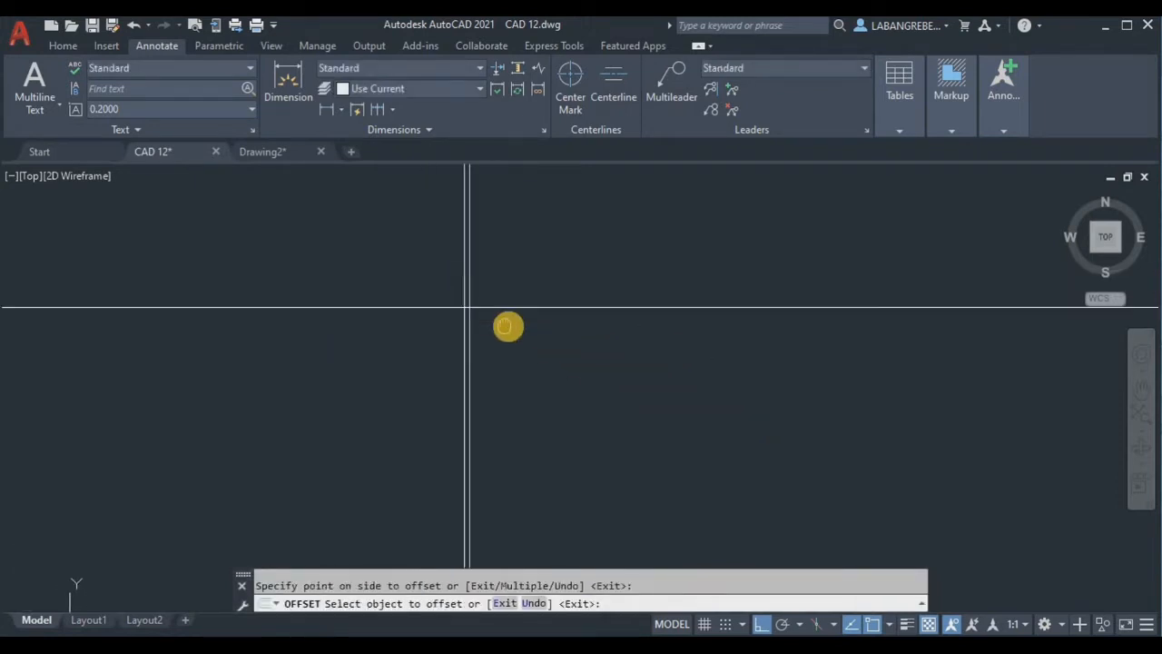
key("ctrl+z")
scroll(487, 303, "up", 2)
middle_click_drag(479, 303, 612, 358)
scroll(636, 424, "up", 2)
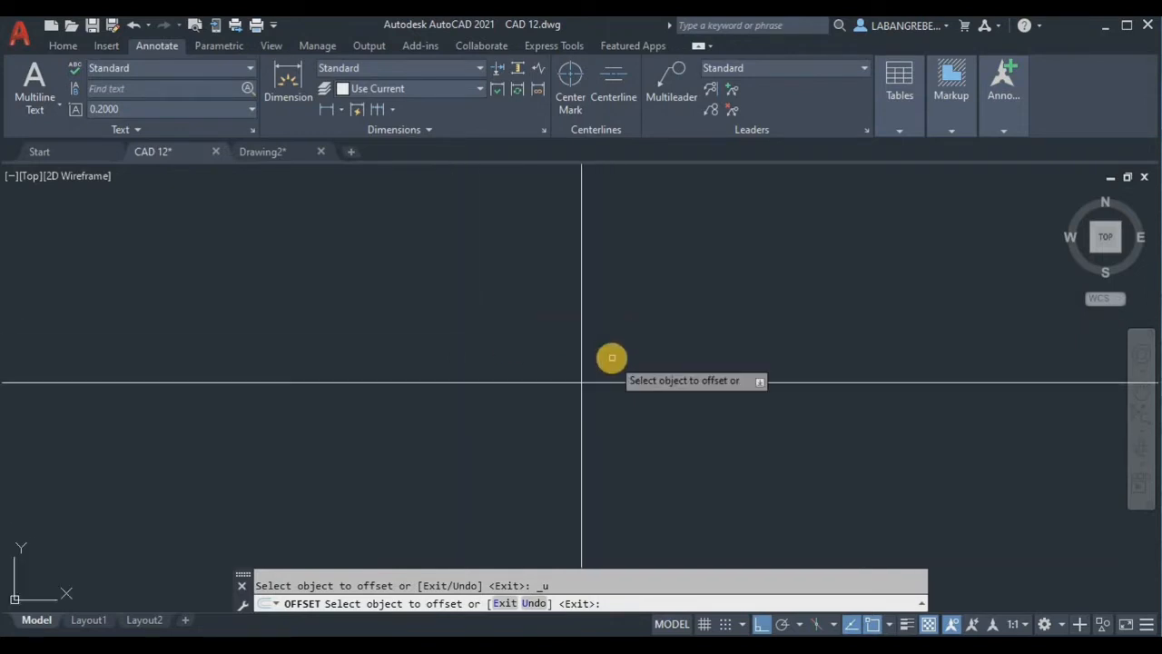
key("Escape")
- Offset the vertical construction line 2 units to its left and to its right
left_click(613, 318)
left_click(553, 294)
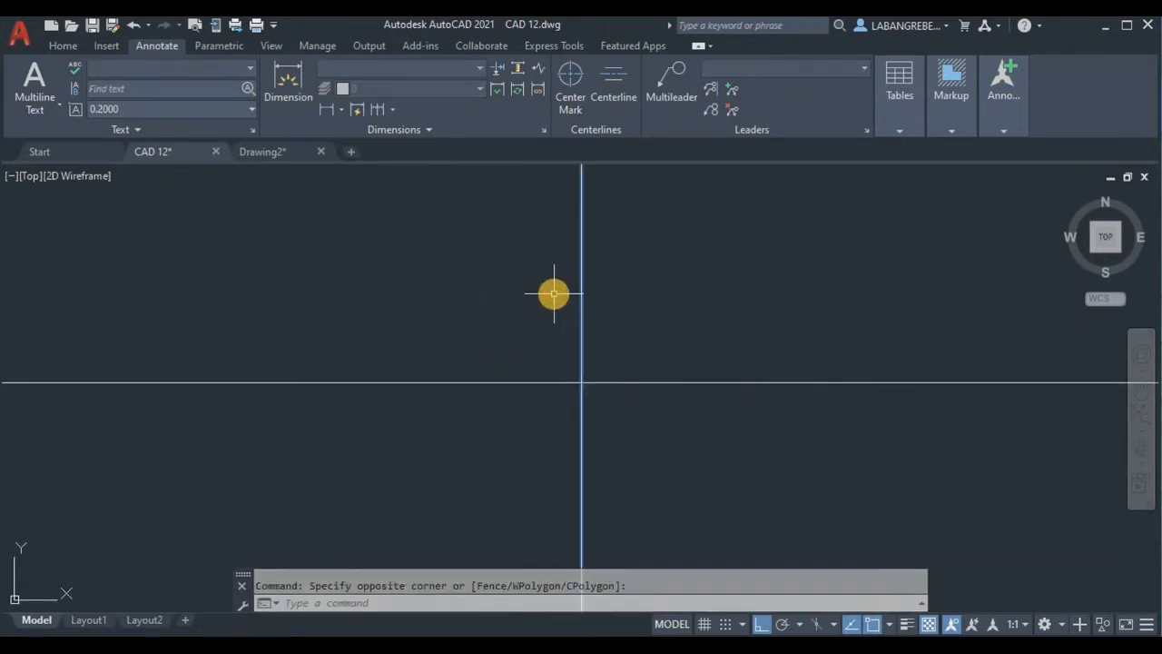
key("Return")
key("Return")
left_click(539, 293)
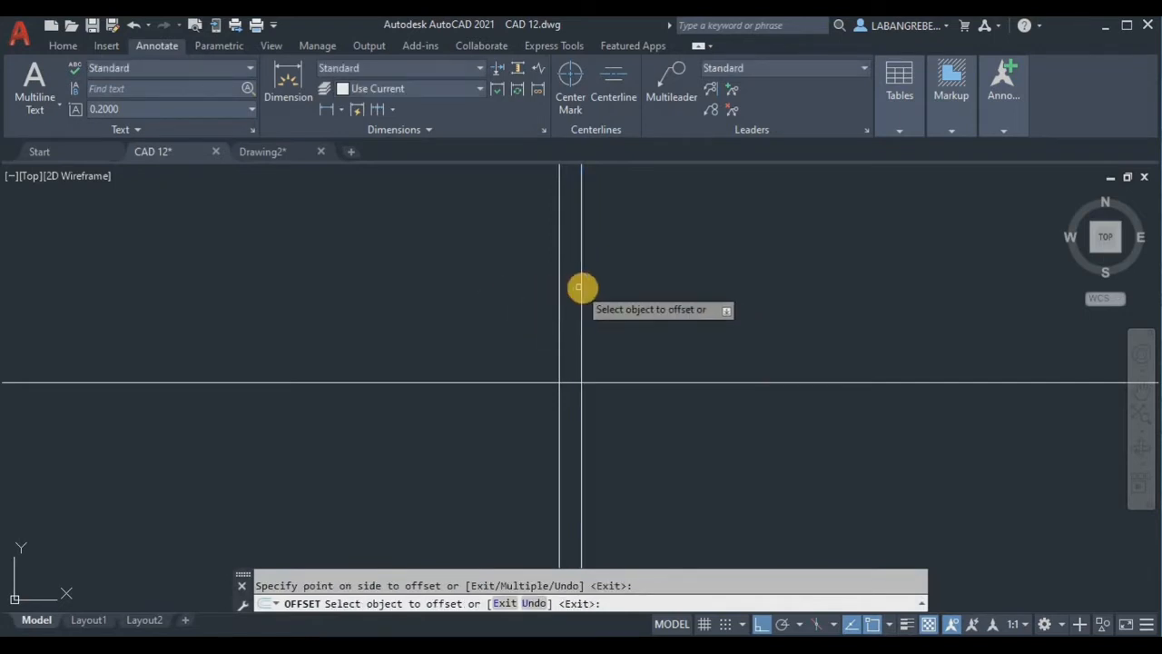
left_click(581, 293)
left_click(672, 301)
- Offset the horizontal construction line 2 units below and above itself
left_click(625, 389)
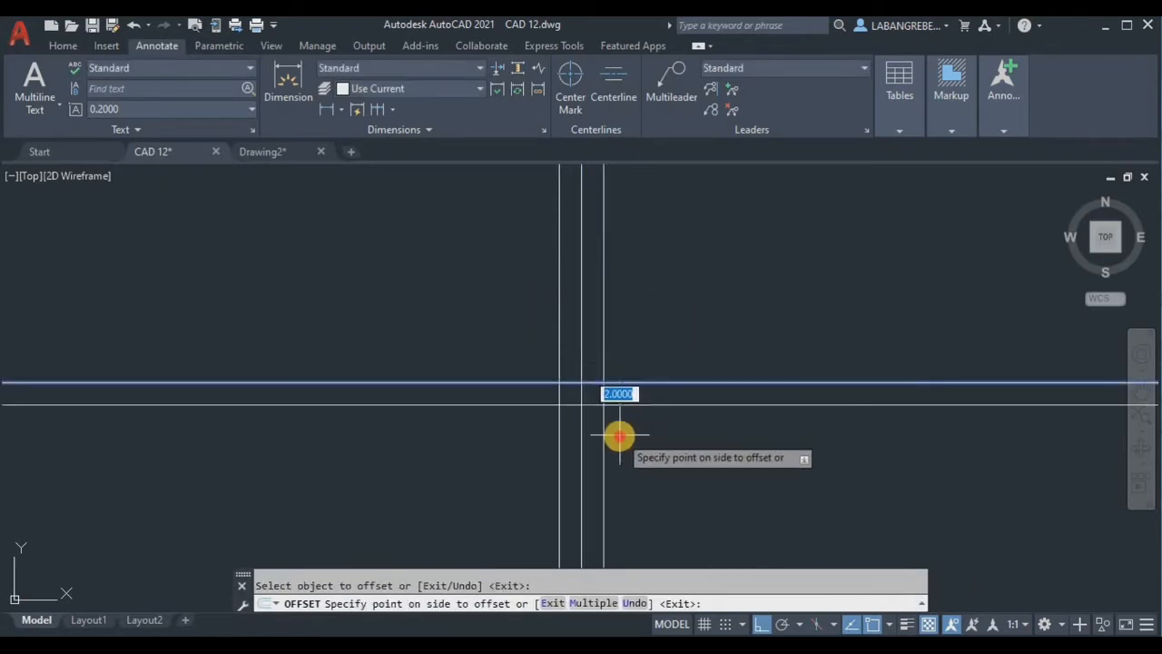
left_click(620, 428)
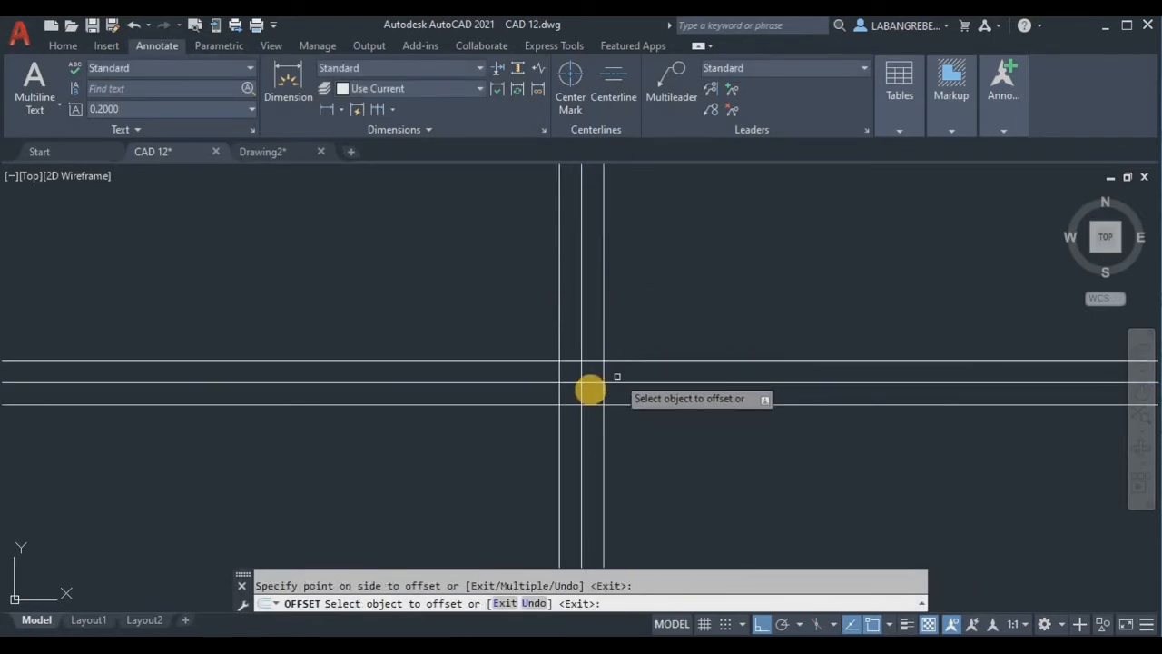
key("Escape")
- Draw a 45° miter line about 19 units long, up and right from the intersection of the two central construction lines
scroll(650, 377, "up", 2)
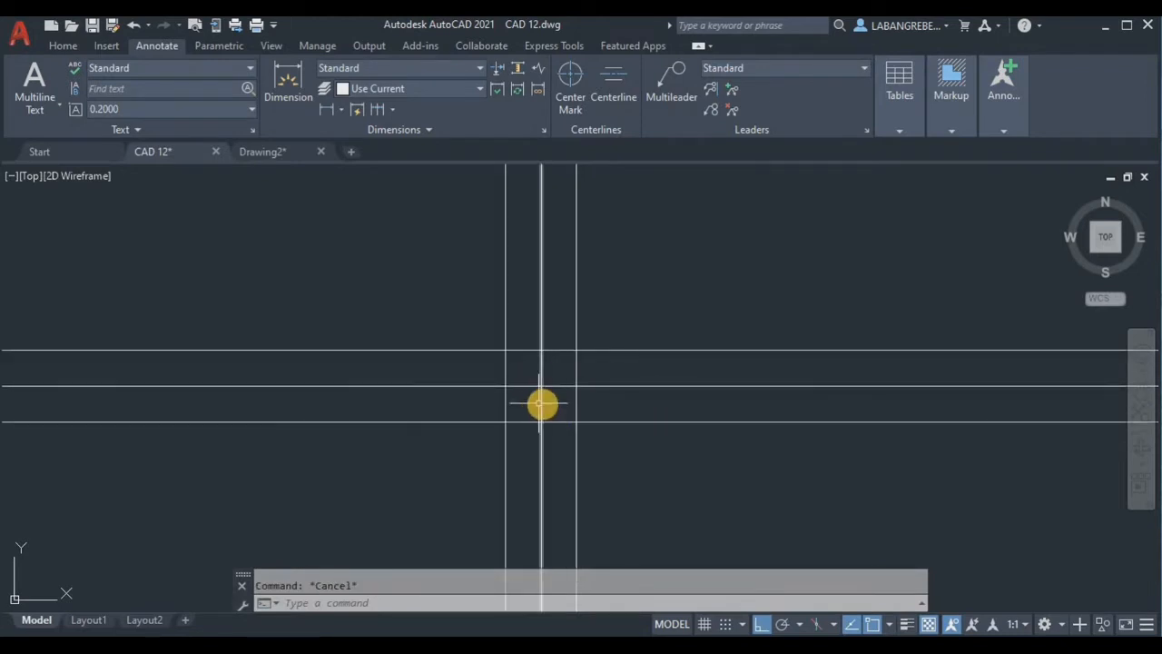
type("l")
key("Return")
left_click(542, 349)
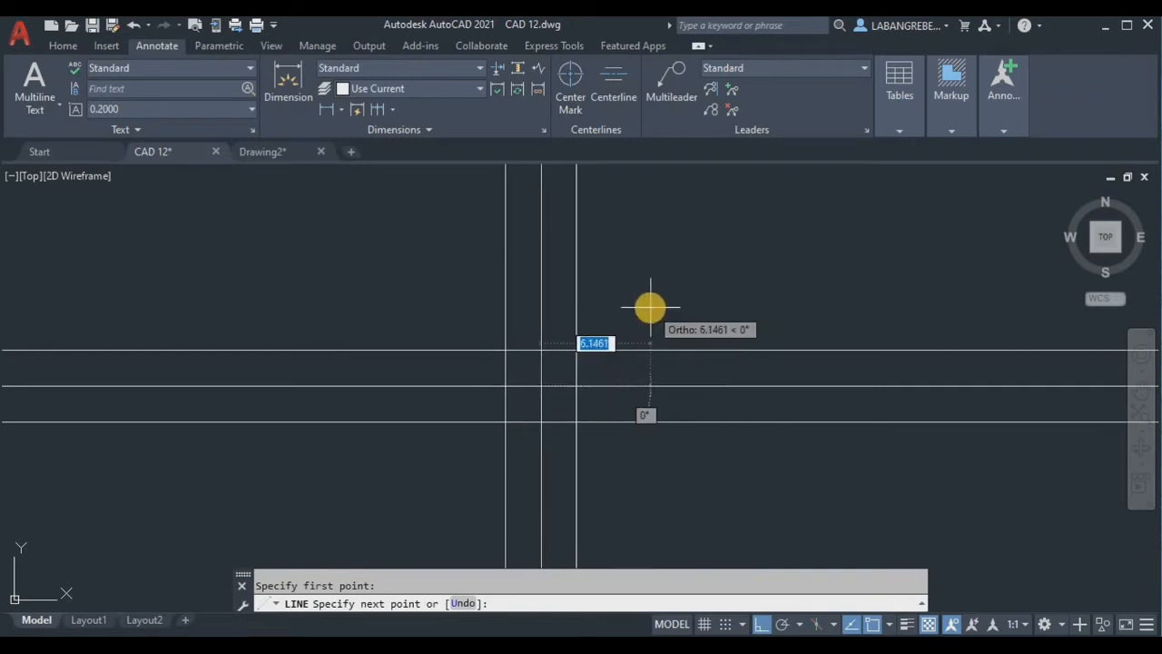
type("< 45")
key("Return")
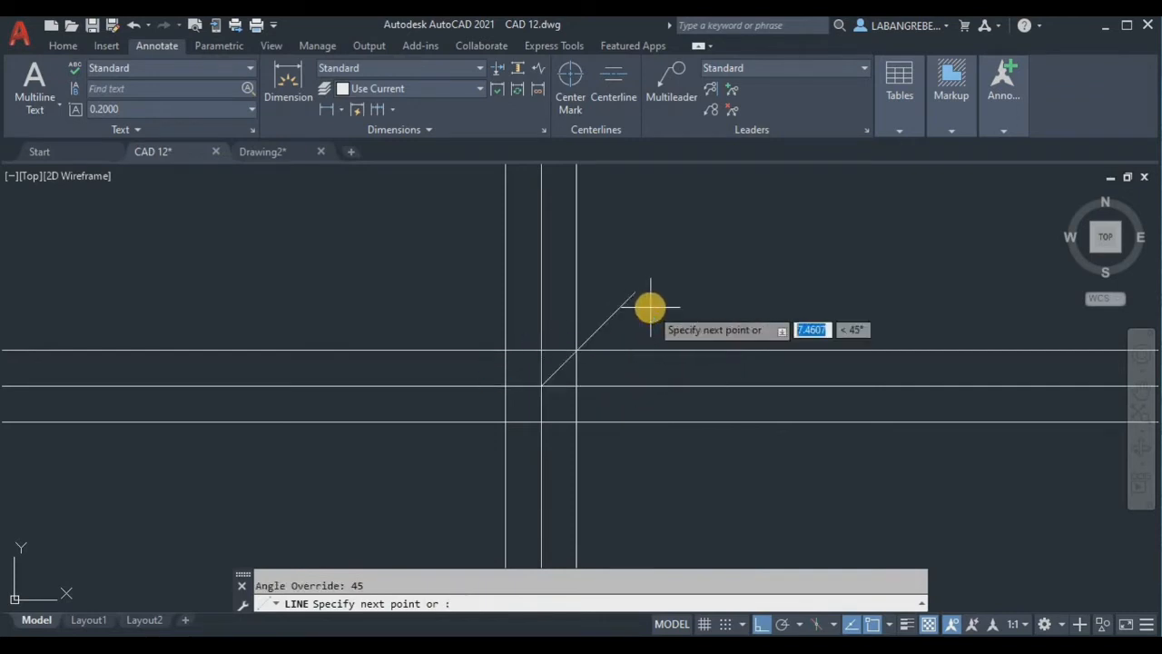
middle_click_drag(768, 195, 762, 222)
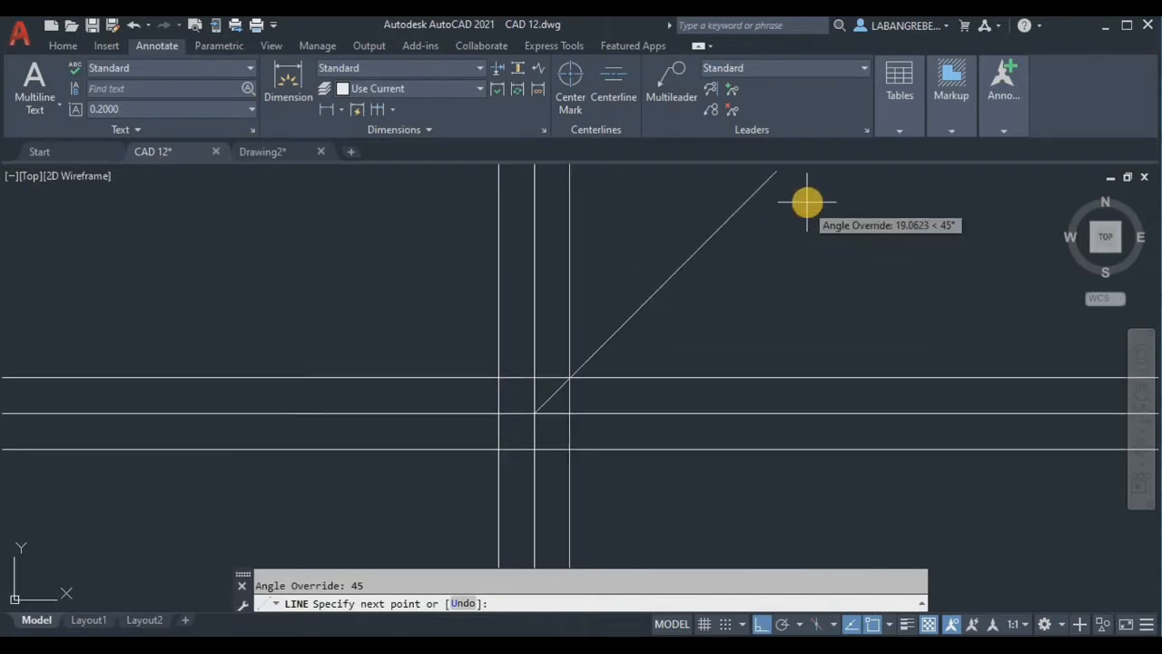
left_click(802, 209)
key("Return")
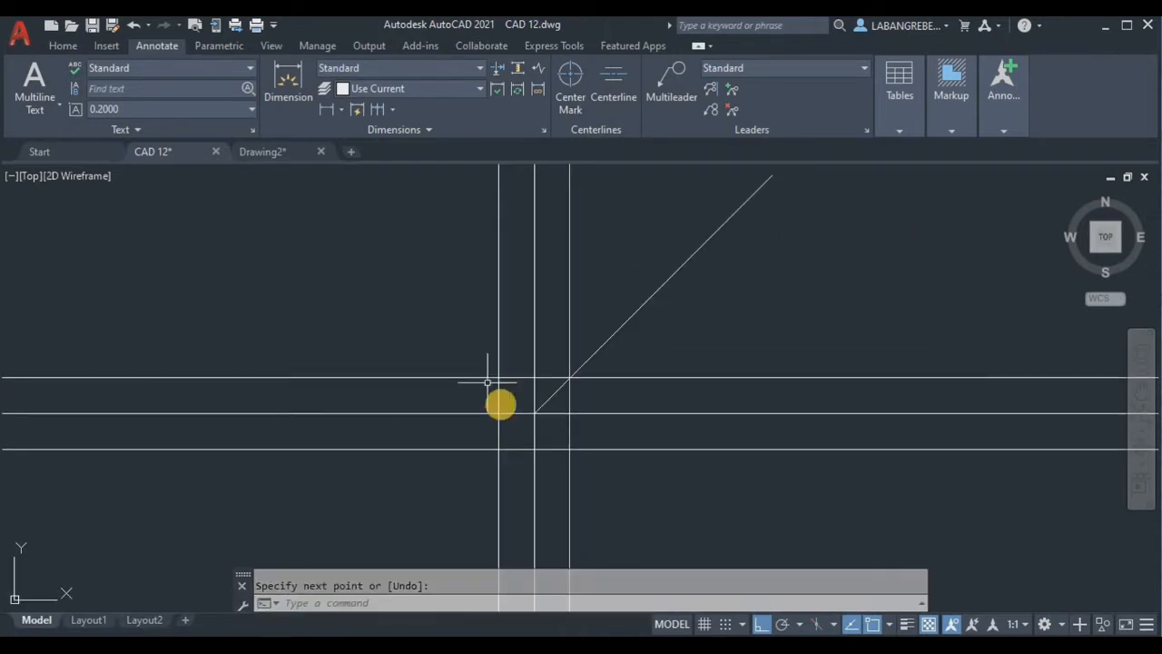
- From the intersection of the leftmost vertical and uppermost horizontal construction lines, draw a line 10 units left and another 4 units up
scroll(499, 396, "up", 2)
middle_click_drag(498, 396, 615, 435)
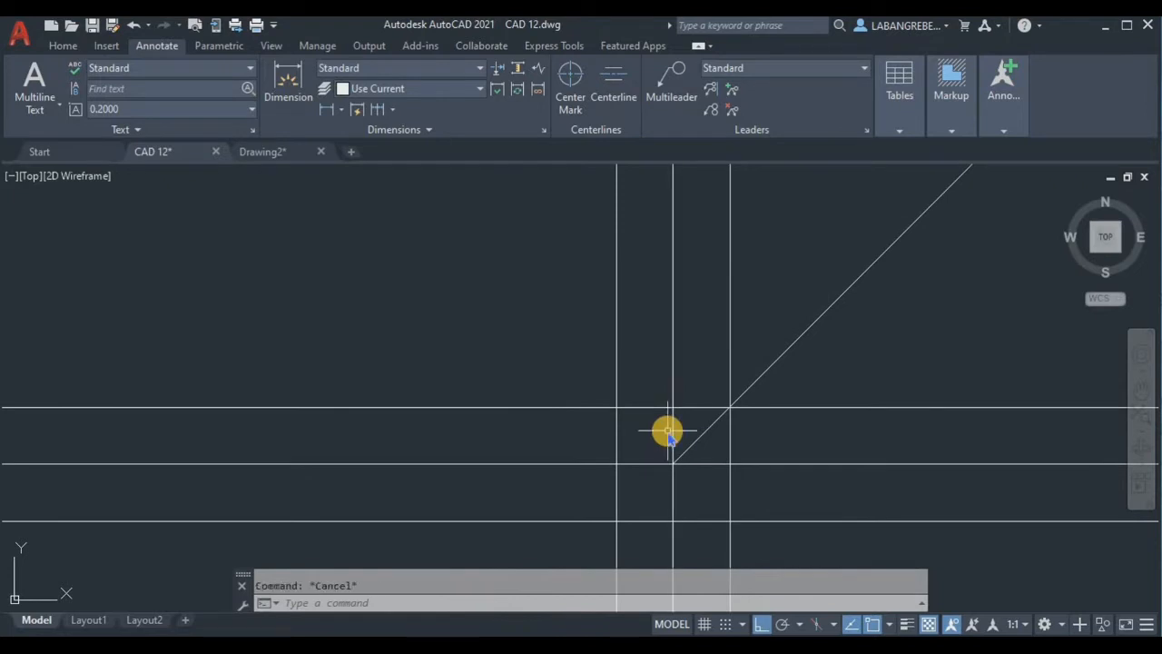
type("l")
key("Return")
left_click(616, 408)
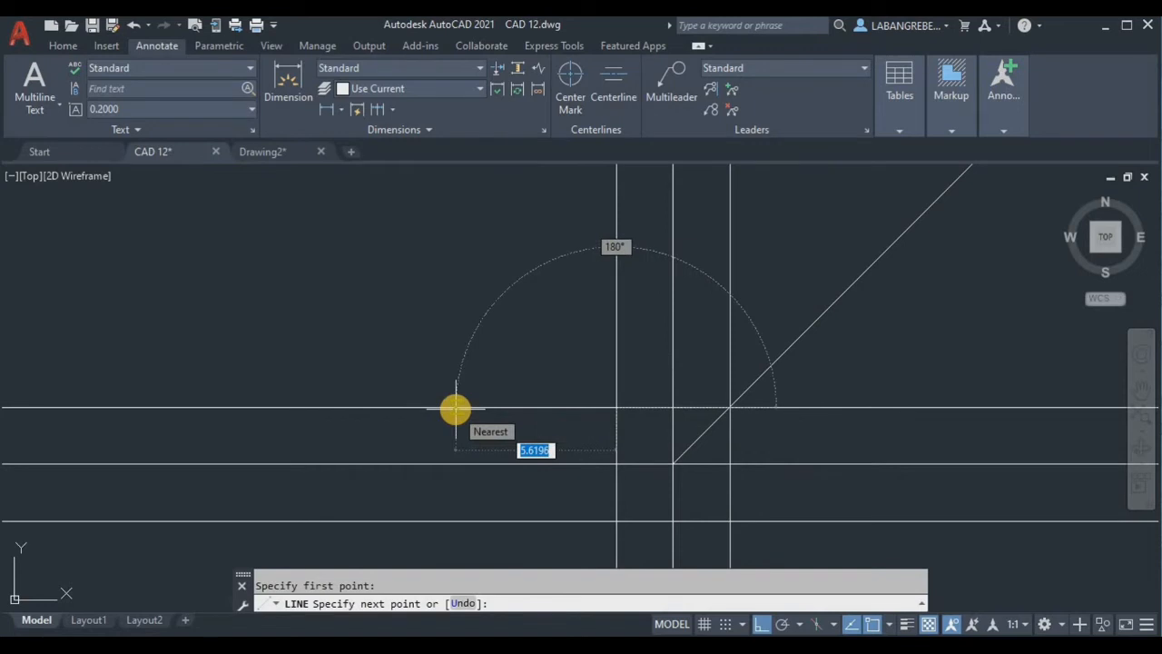
key("Return")
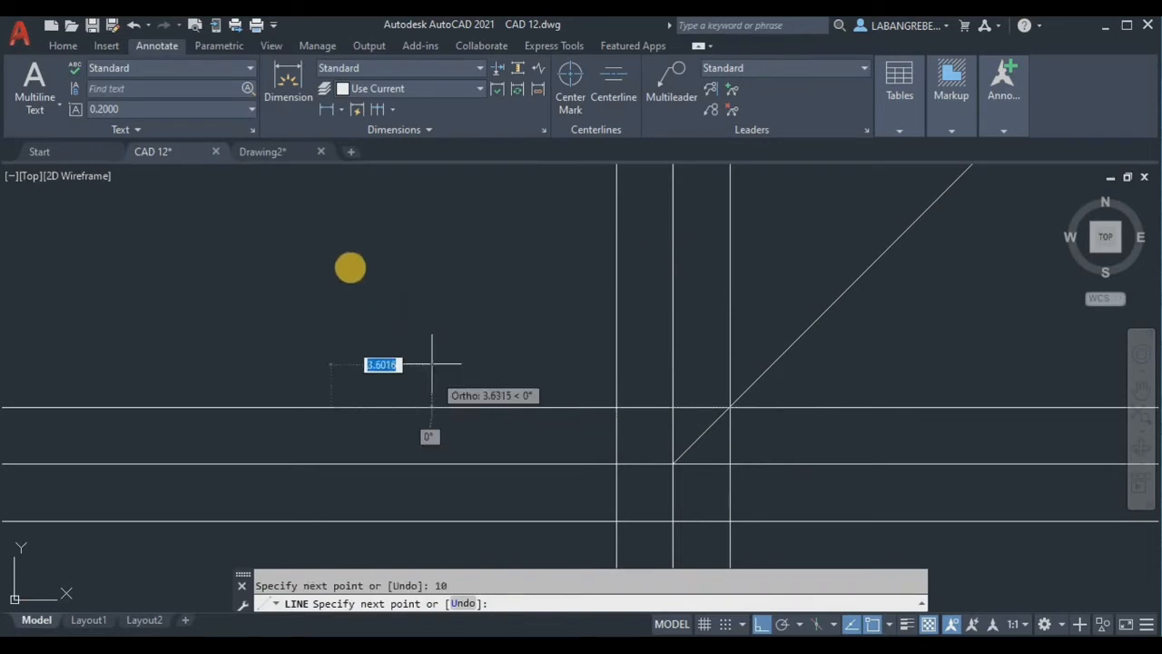
type("4")
key("Return")
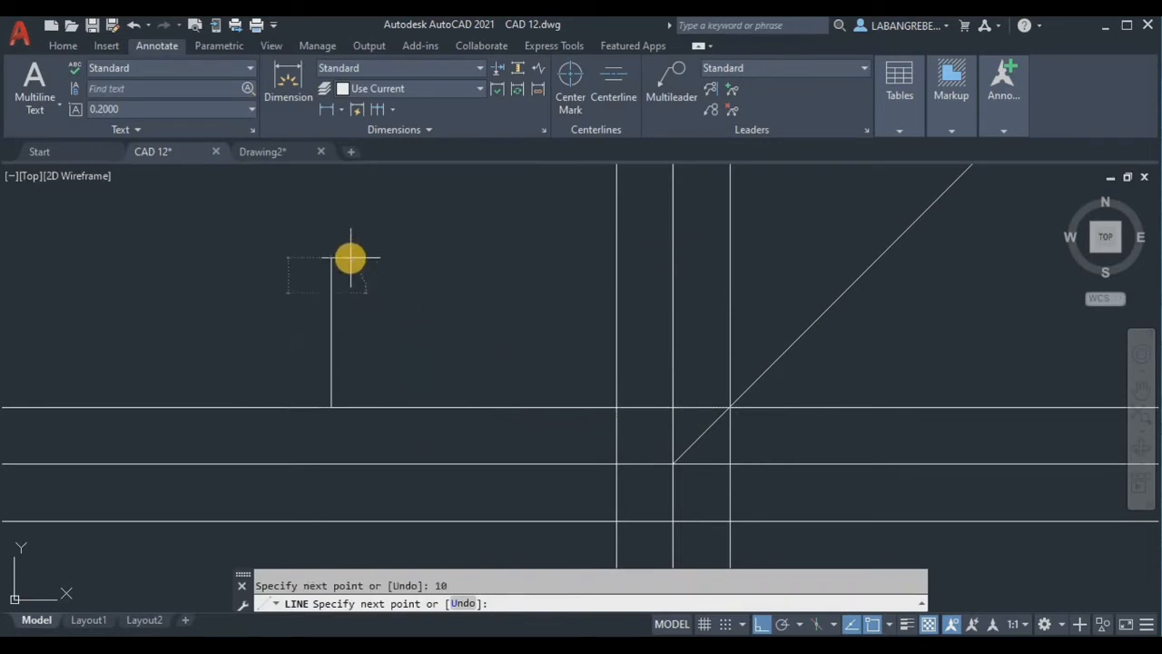
- Continue the top view outline 1.5 units up and across to the leftmost vertical construction line
type("1.")
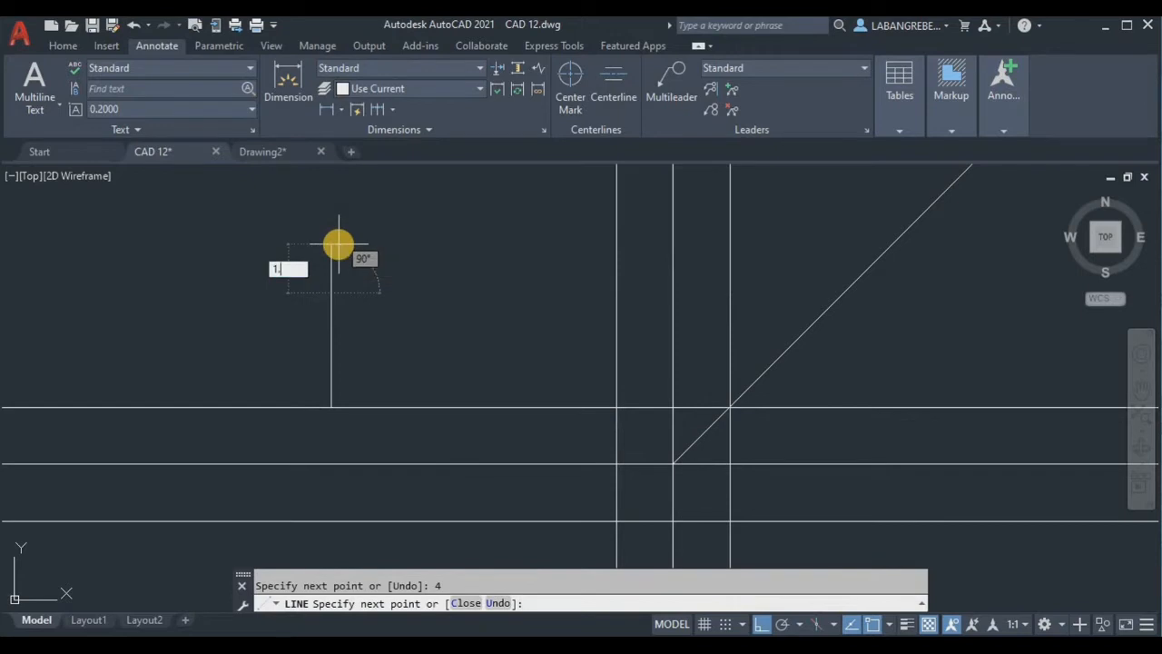
type("5")
key("Return")
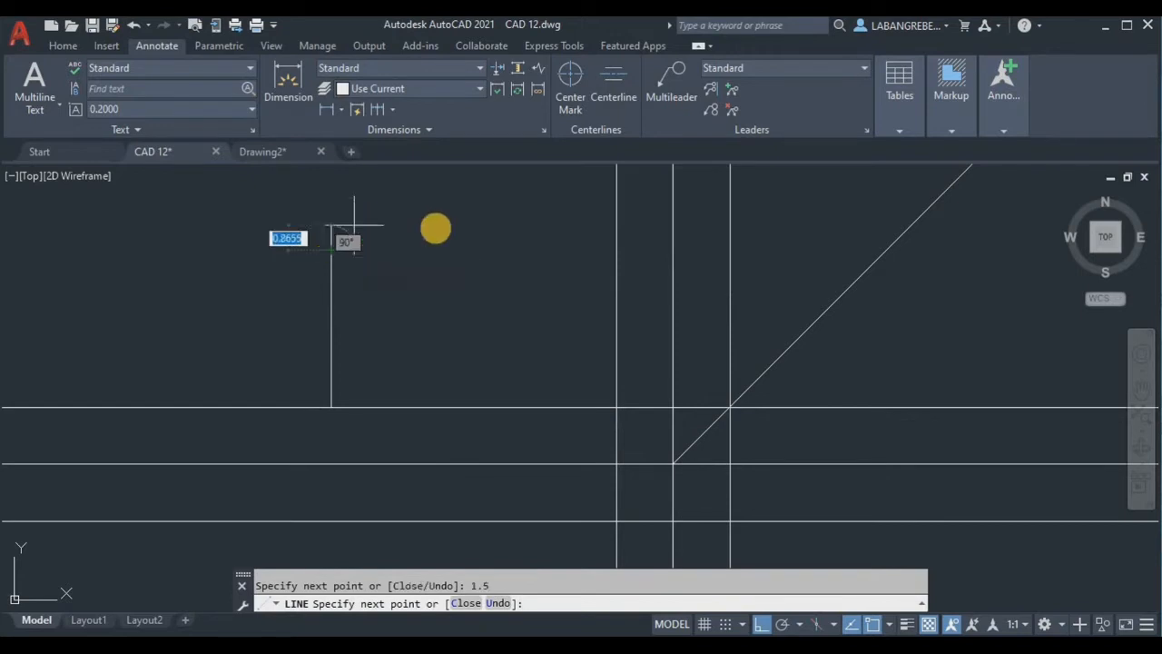
left_click(615, 251)
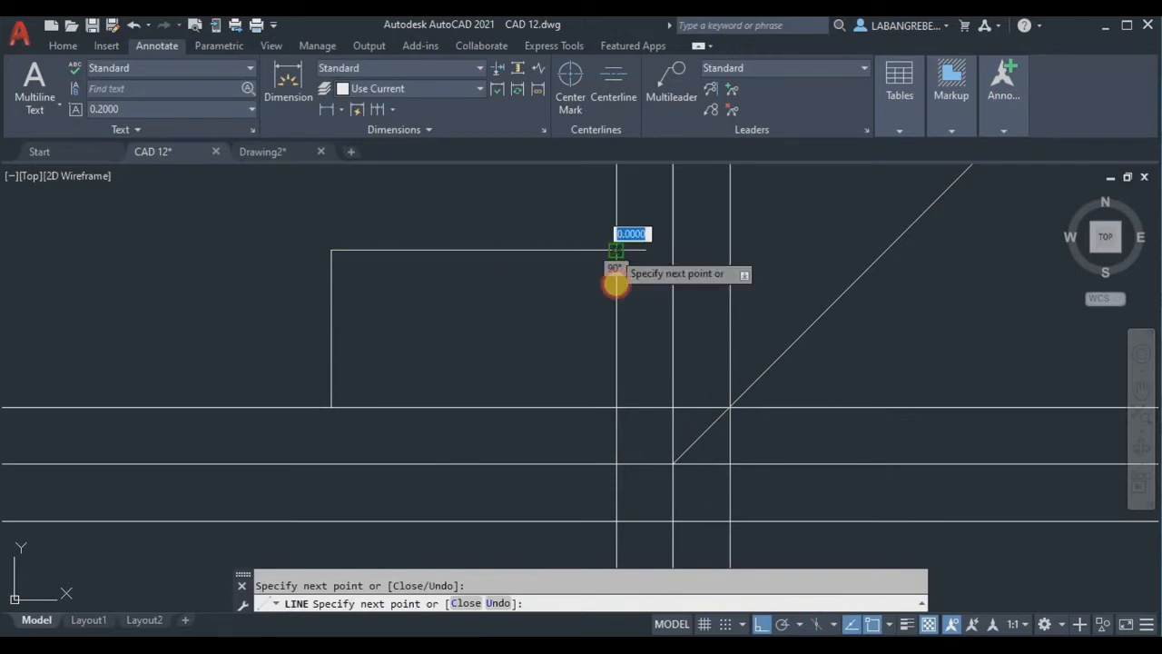
key("Return")
key("Return")
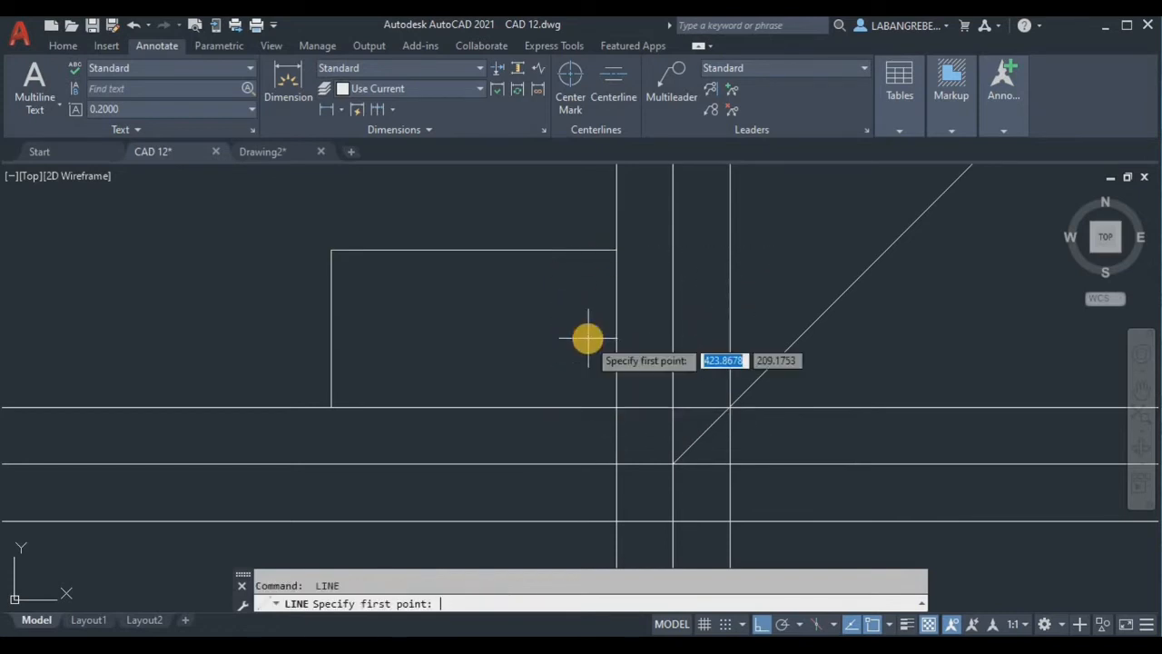
left_click(587, 339)
- Trim the vertical construction line above the top view rectangle and the horizontal construction line to the rectangle's left
type("tr")
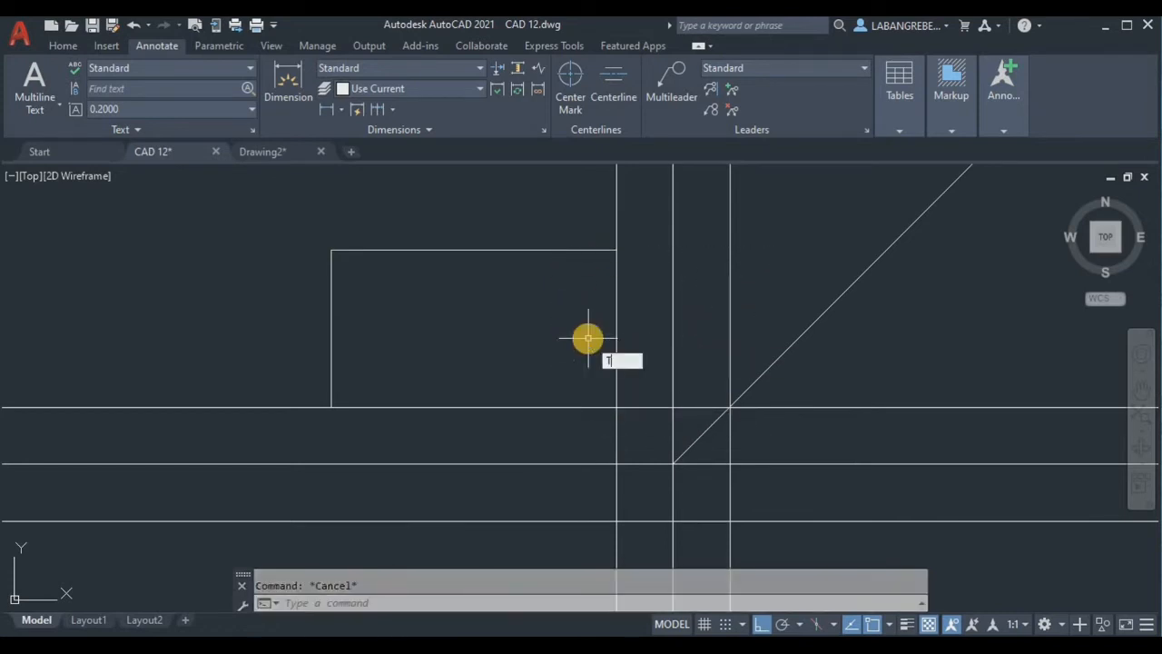
key("Return")
left_click(616, 223)
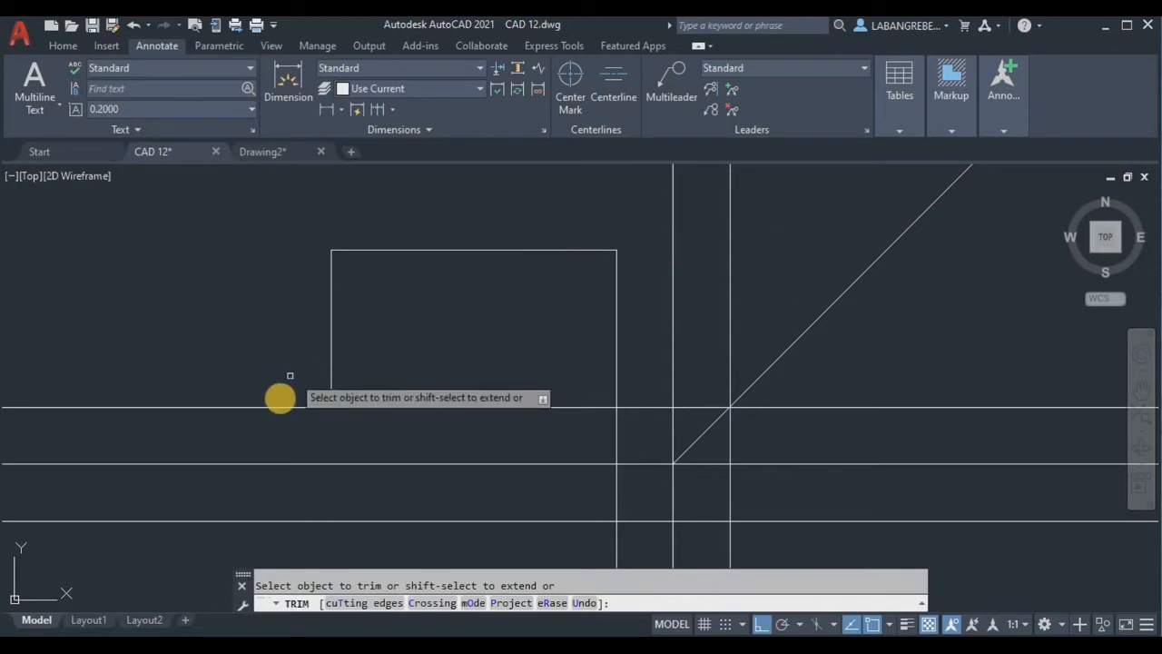
left_click(281, 407)
key("Escape")
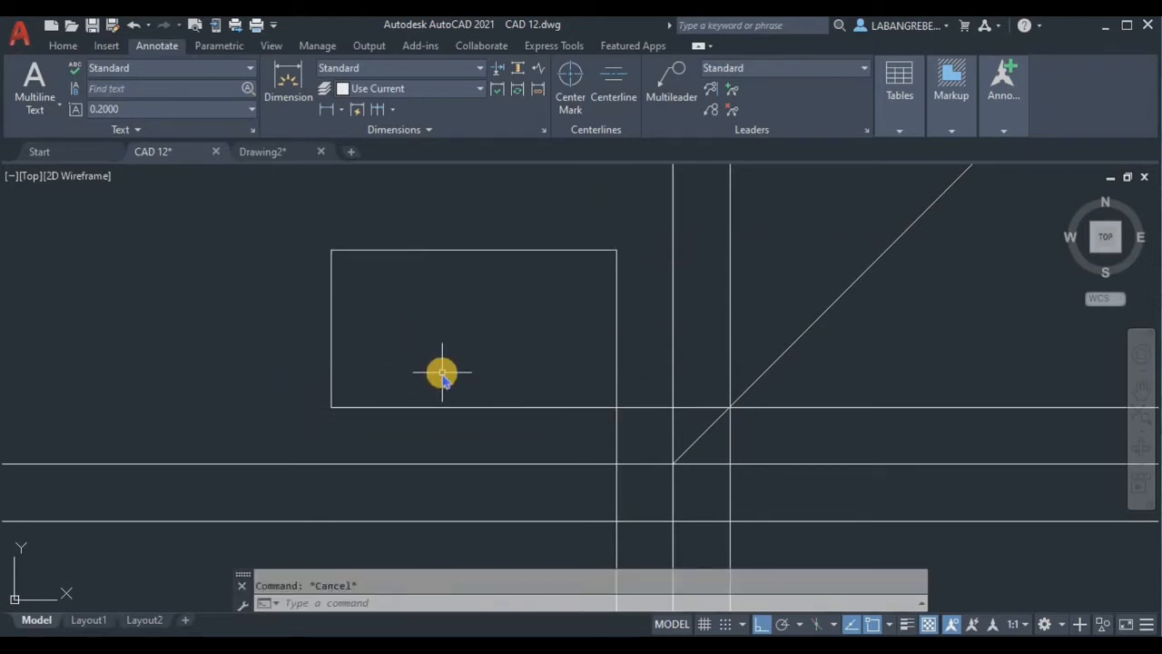
- Draw a horizontal line across the top view rectangle from the upper end of its 4-unit left segment to its right edge
key("BackSpace")
key("Return")
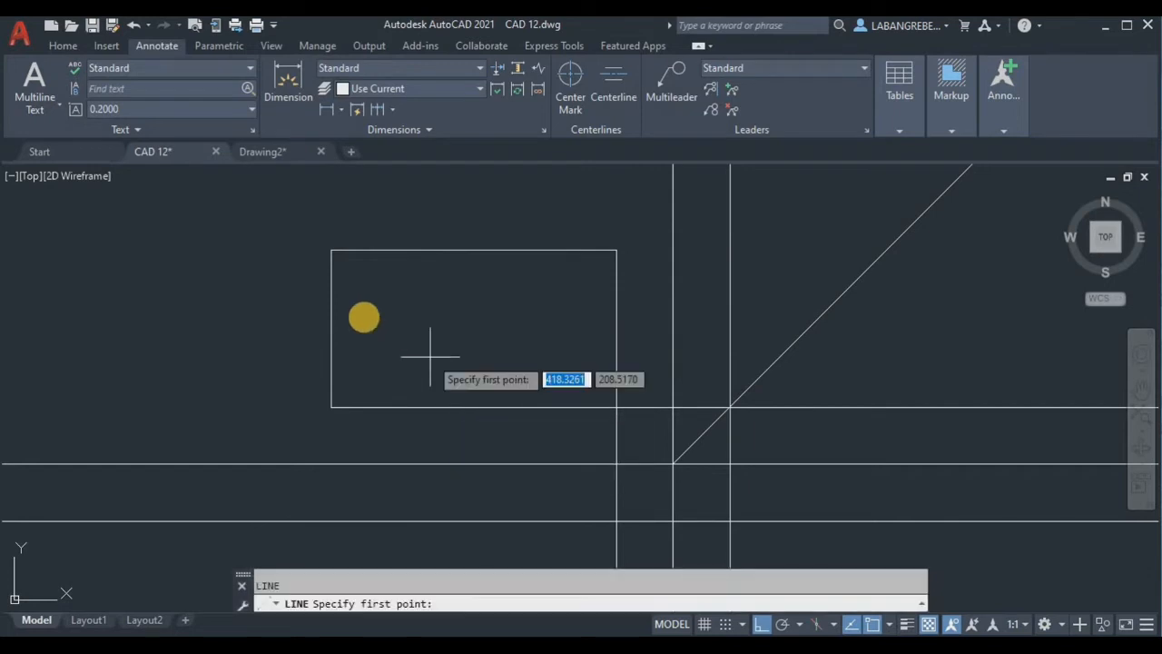
left_click(332, 293)
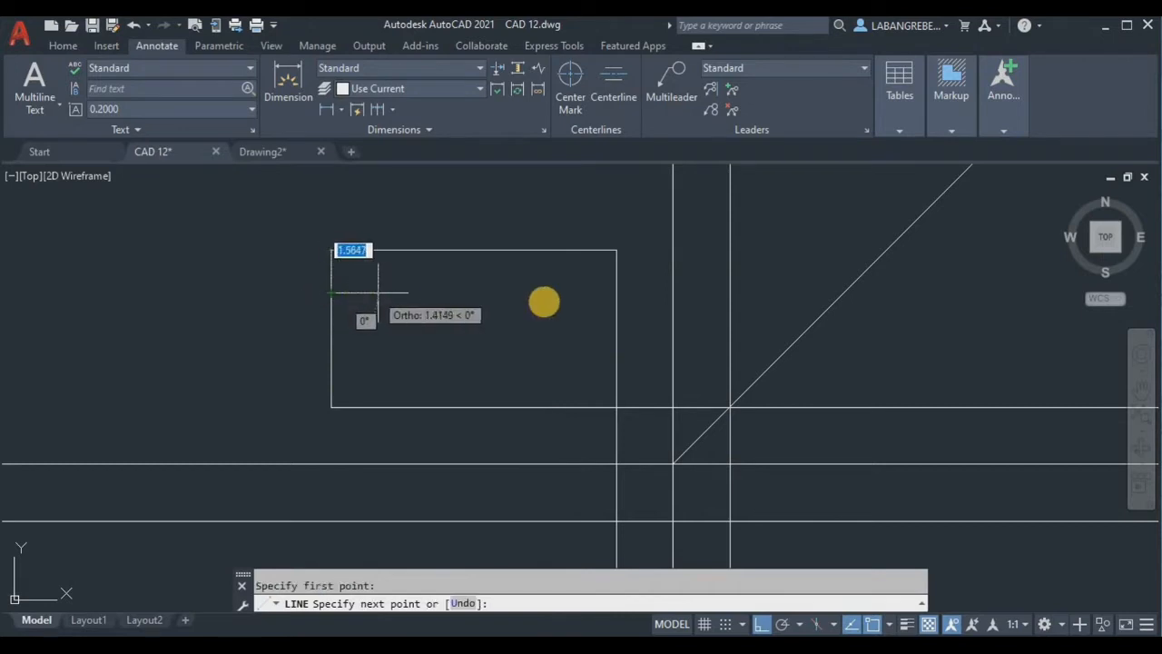
left_click(618, 292)
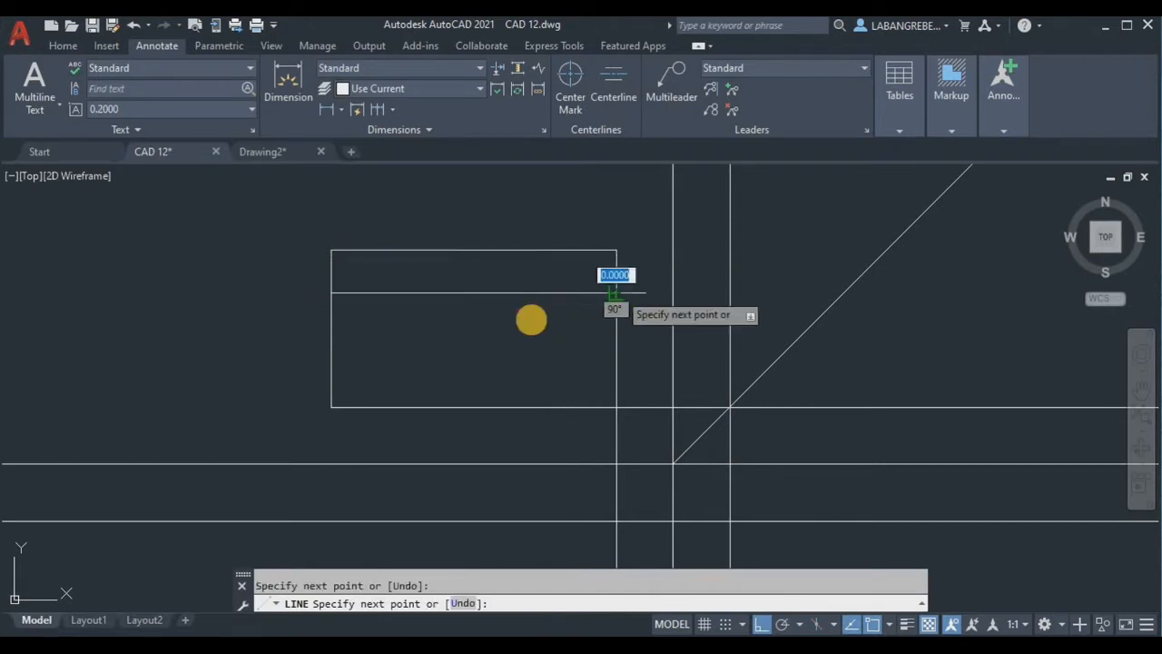
key("Return")
scroll(349, 277, "up", 4)
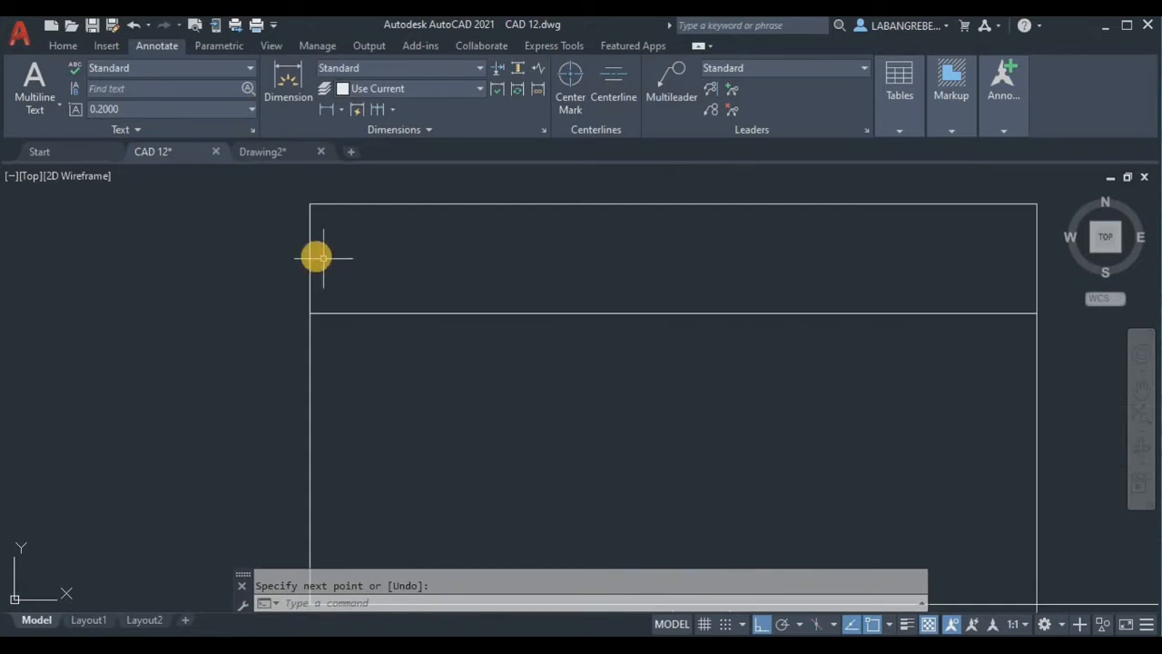
- Offset the short left edge of the top view's upper strip 2 units to the right
left_click(309, 261)
scroll(617, 292, "down", 2)
middle_click_drag(618, 292, 541, 326)
scroll(540, 325, "up", 2)
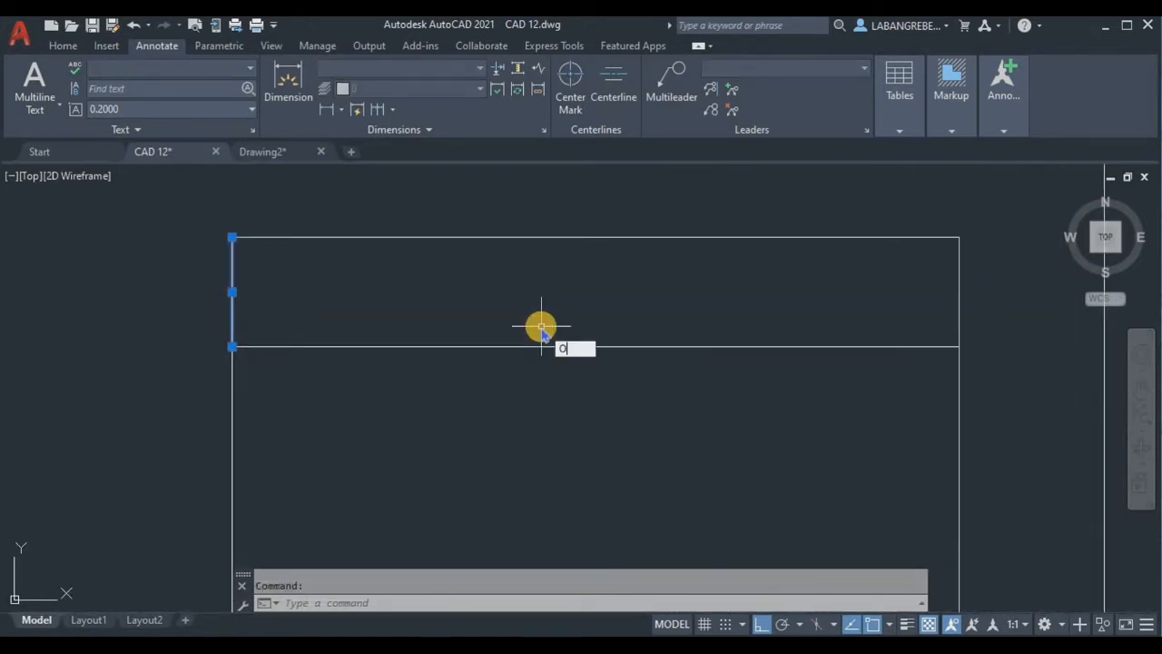
type("O")
key("Return")
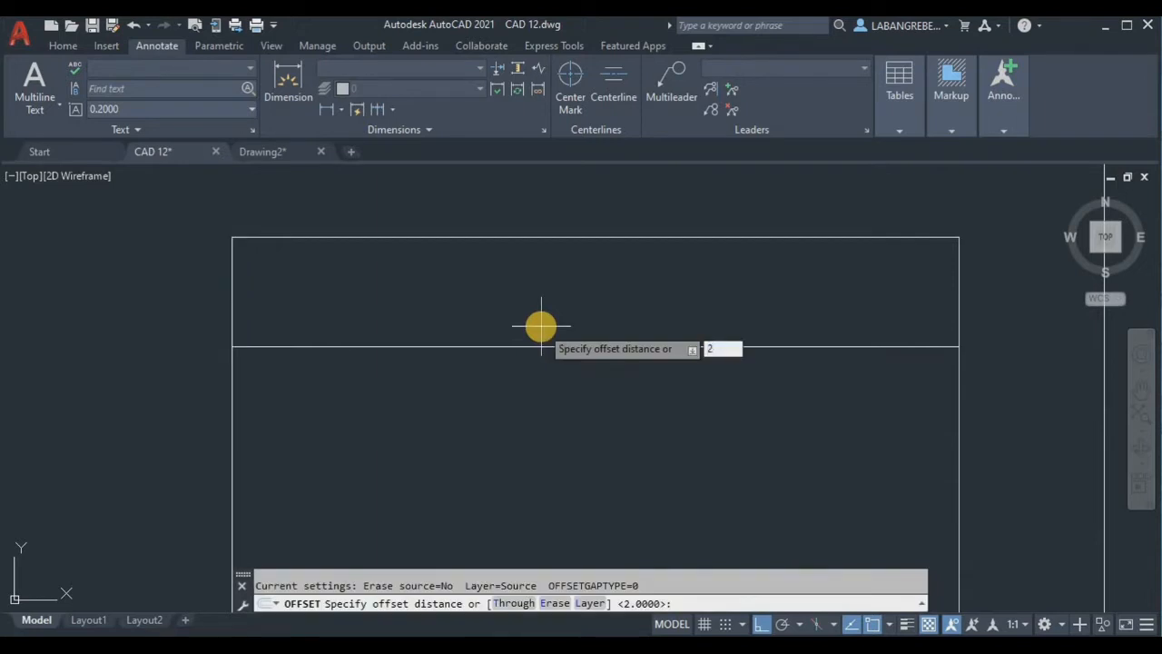
key("Return")
left_click(460, 303)
key("Escape")
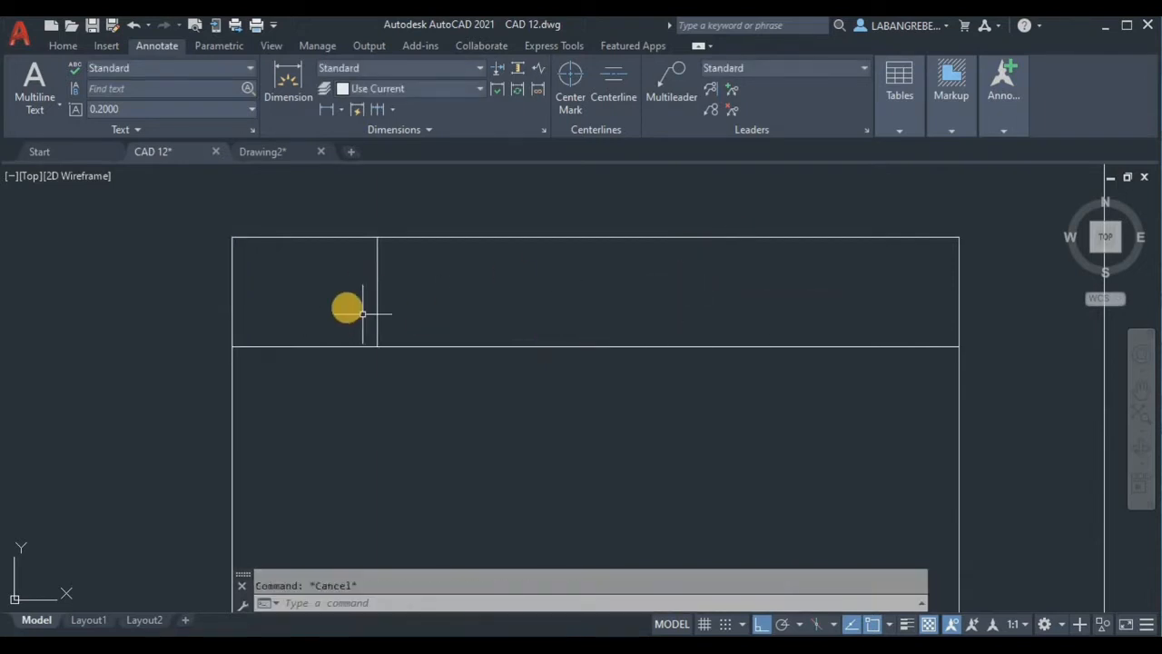
- Mirror the offset line about the vertical axis through the midpoint of the top view's upper edge, keeping the original
left_click(350, 306)
left_click(370, 285)
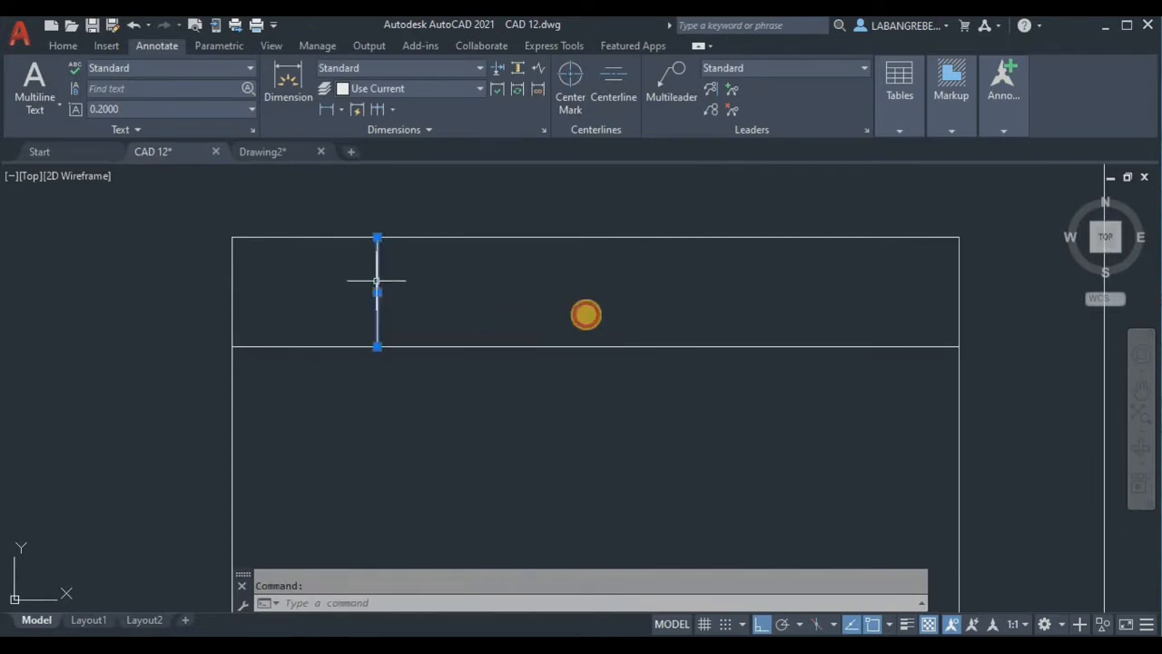
type("MI")
key("Return")
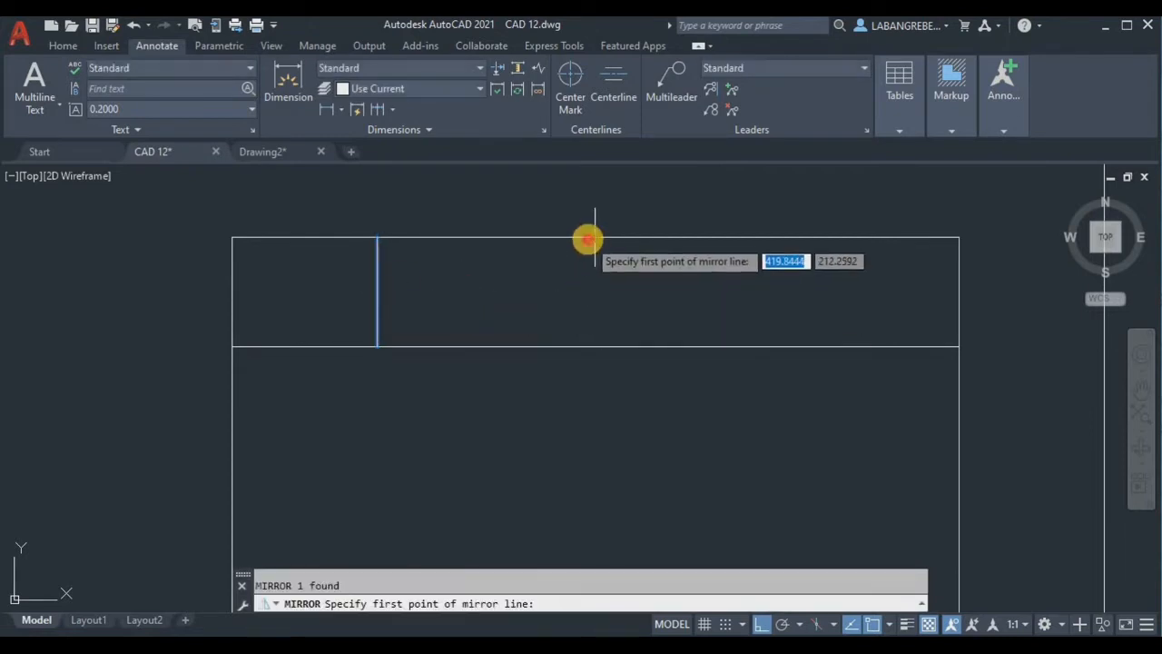
left_click(595, 237)
left_click(601, 404)
key("Return")
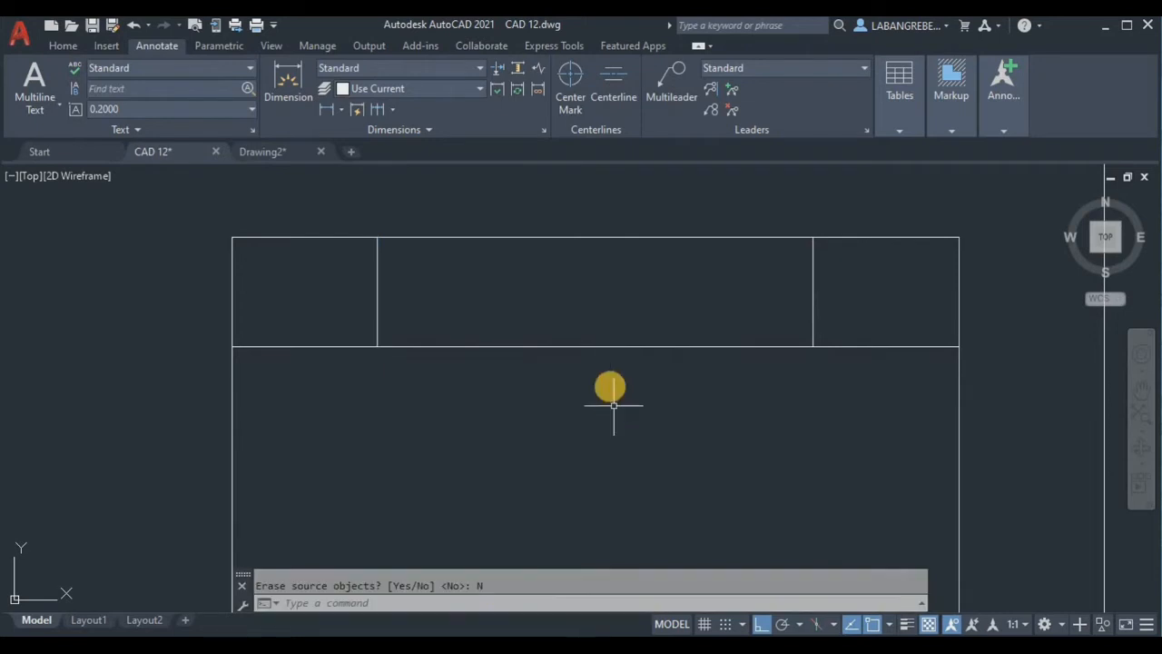
- Draw a 2.5-unit vertical line downward from the midpoint of the top view's inner horizontal line
middle_click_drag(611, 403, 602, 345)
scroll(602, 345, "down", 2)
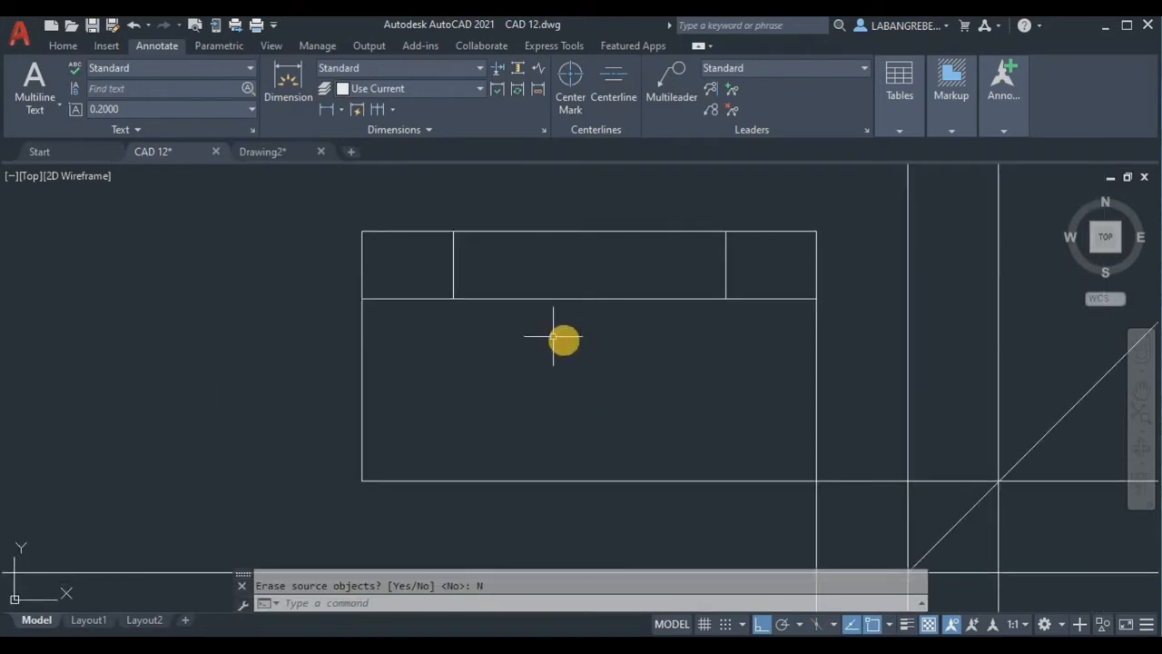
key("Return")
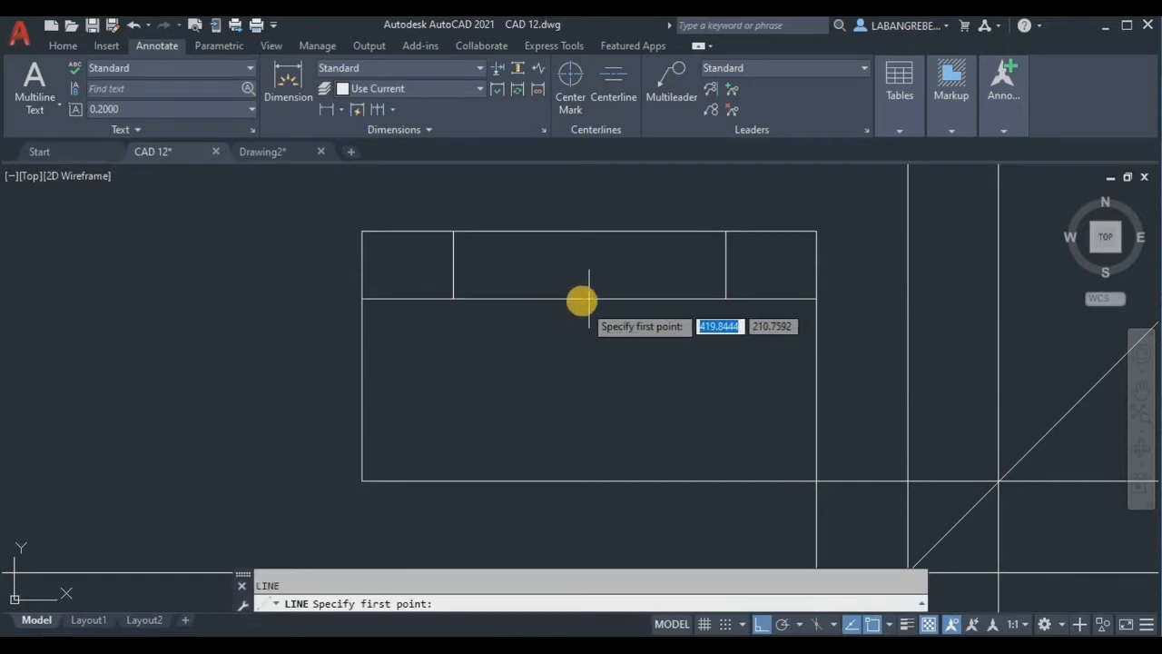
left_click(588, 298)
type("2.5")
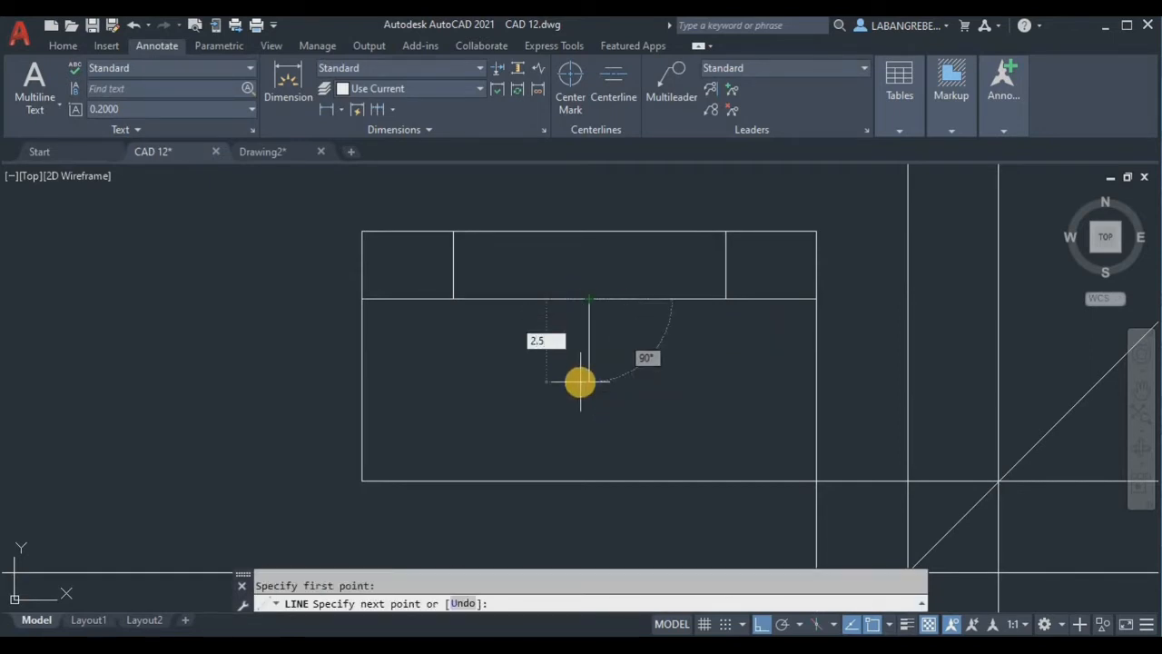
key("Return")
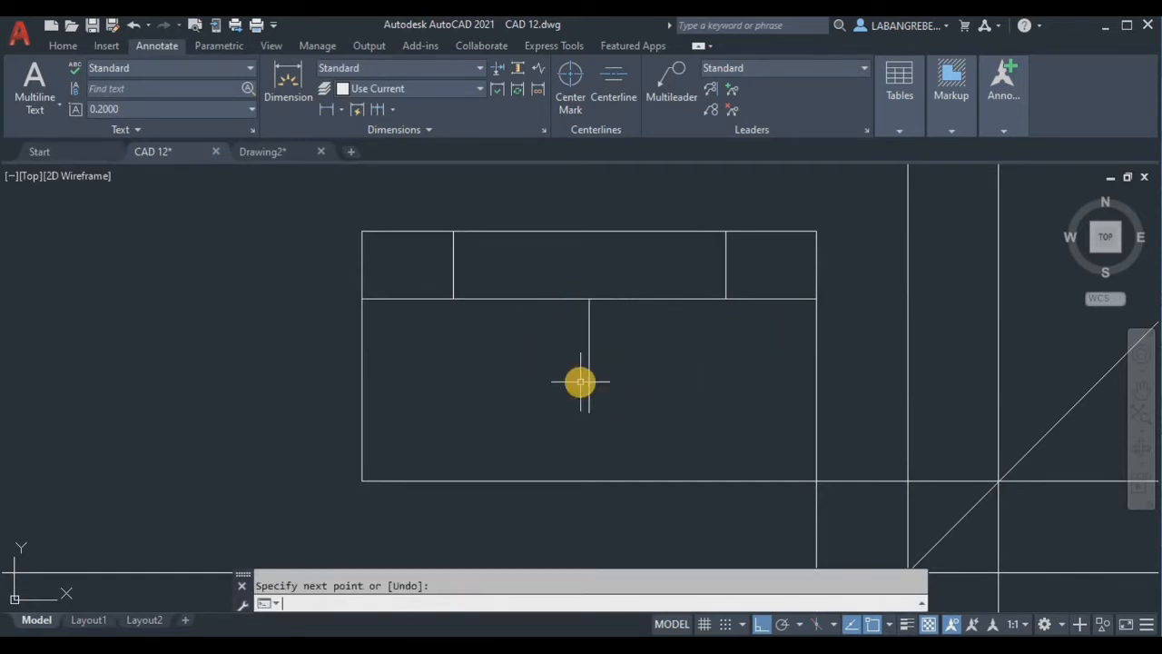
key("Escape")
- Offset the 2.5-unit vertical line by 0.75 units to both its left and right sides
left_click(507, 342)
left_click(507, 343)
type("o")
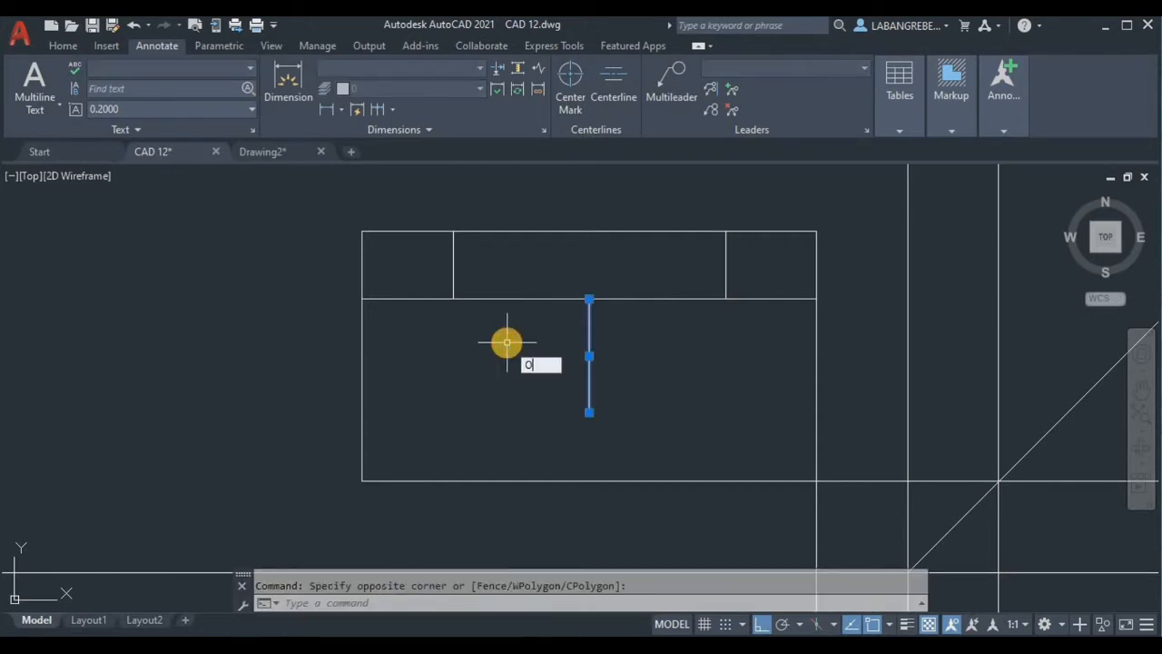
key("Return")
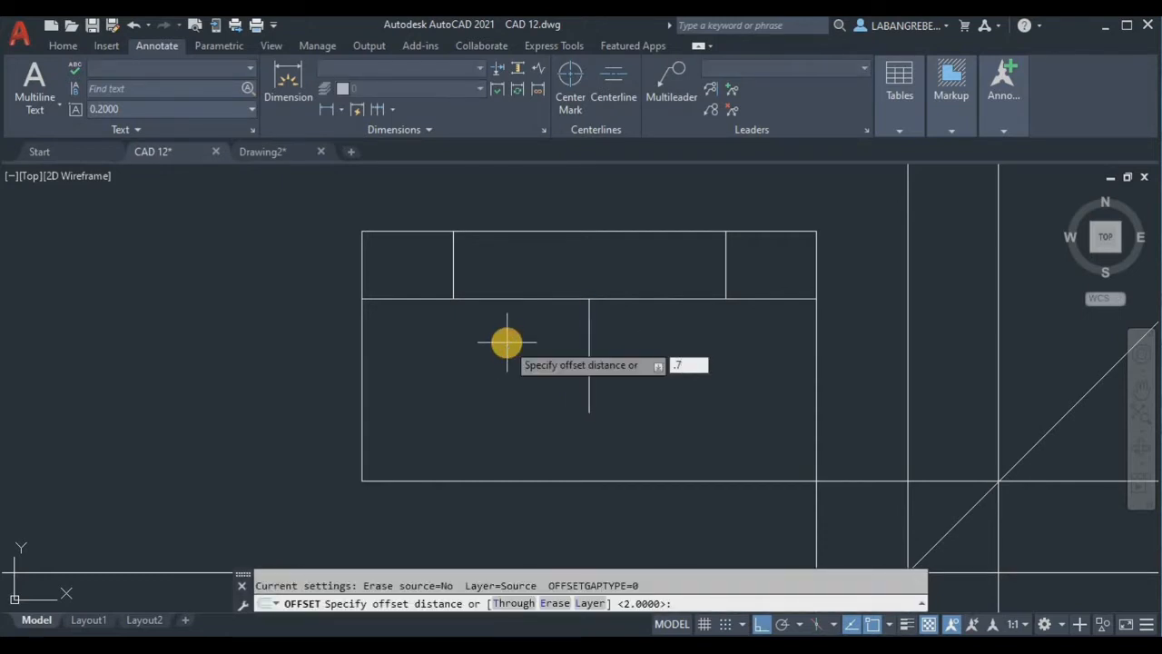
key("Return")
left_click(548, 345)
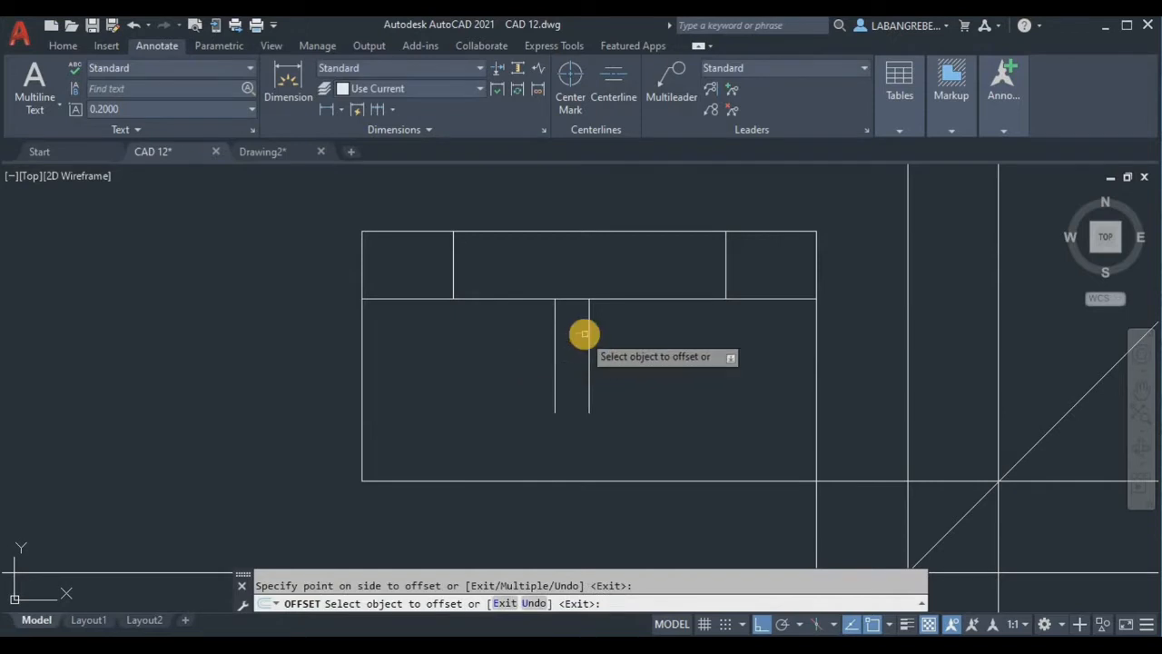
left_click(590, 336)
left_click(674, 340)
scroll(594, 371, "up", 2)
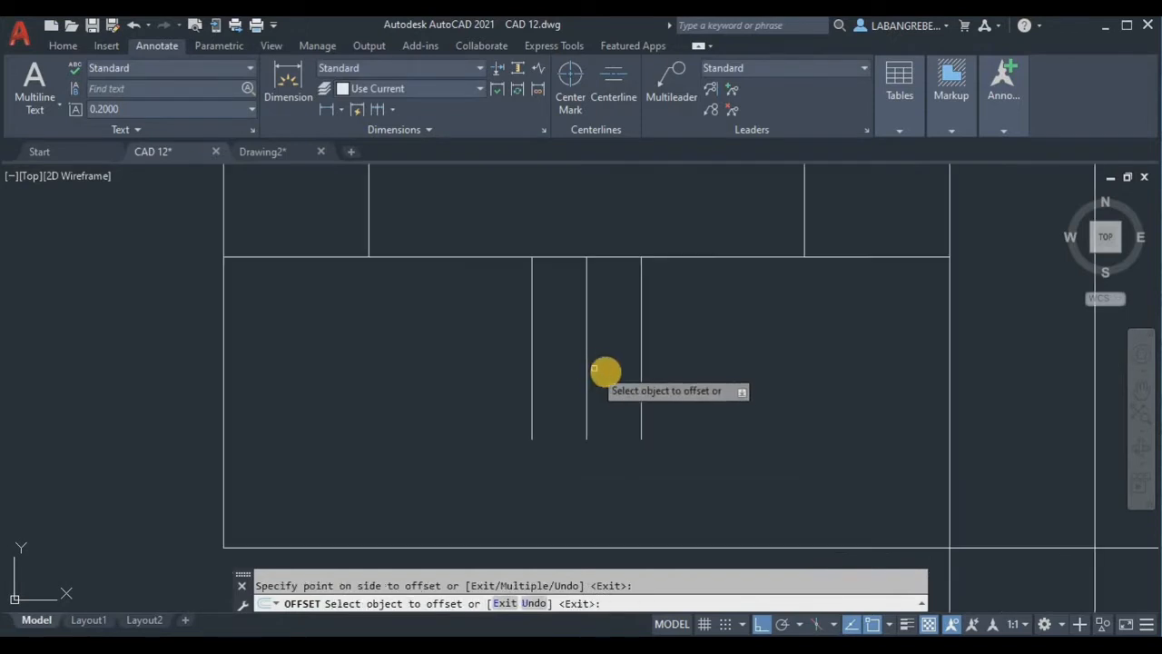
key("Escape")
- Erase the middle slot line and join the lower ends of the two offset lines with a horizontal line
left_click(587, 369)
key("Delete")
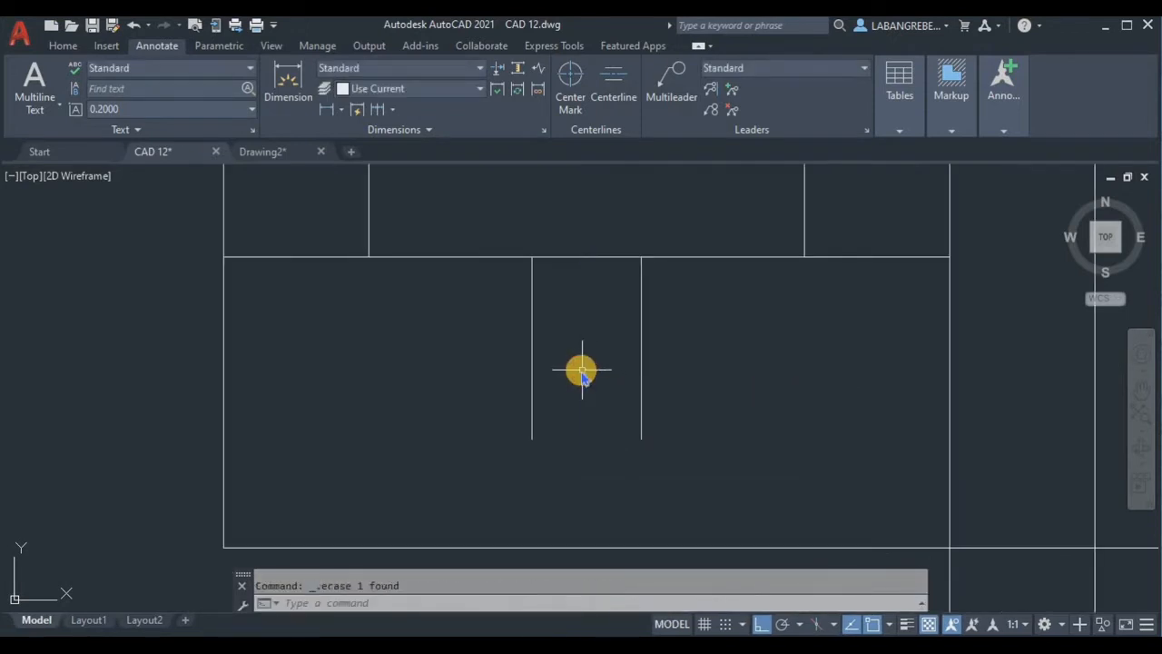
type("l")
key("Return")
left_click(532, 439)
left_click(641, 440)
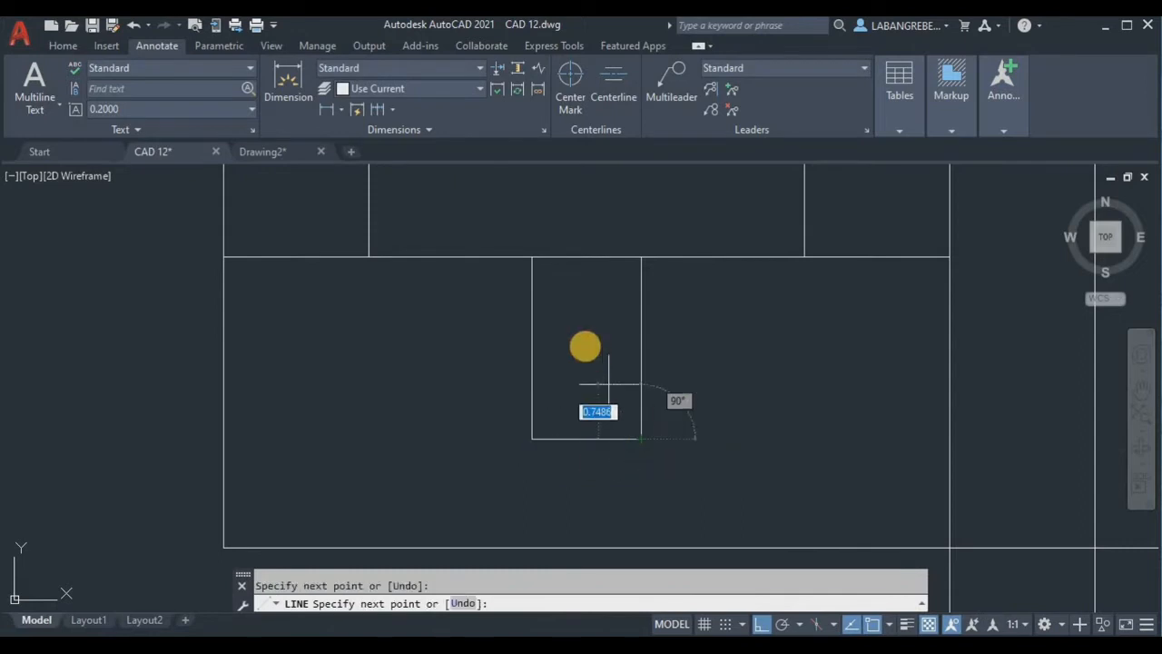
key("Escape")
- Trim the inner horizontal line between the two slot sides to open the slot's upper end
type("tr")
key("Return")
left_click(583, 340)
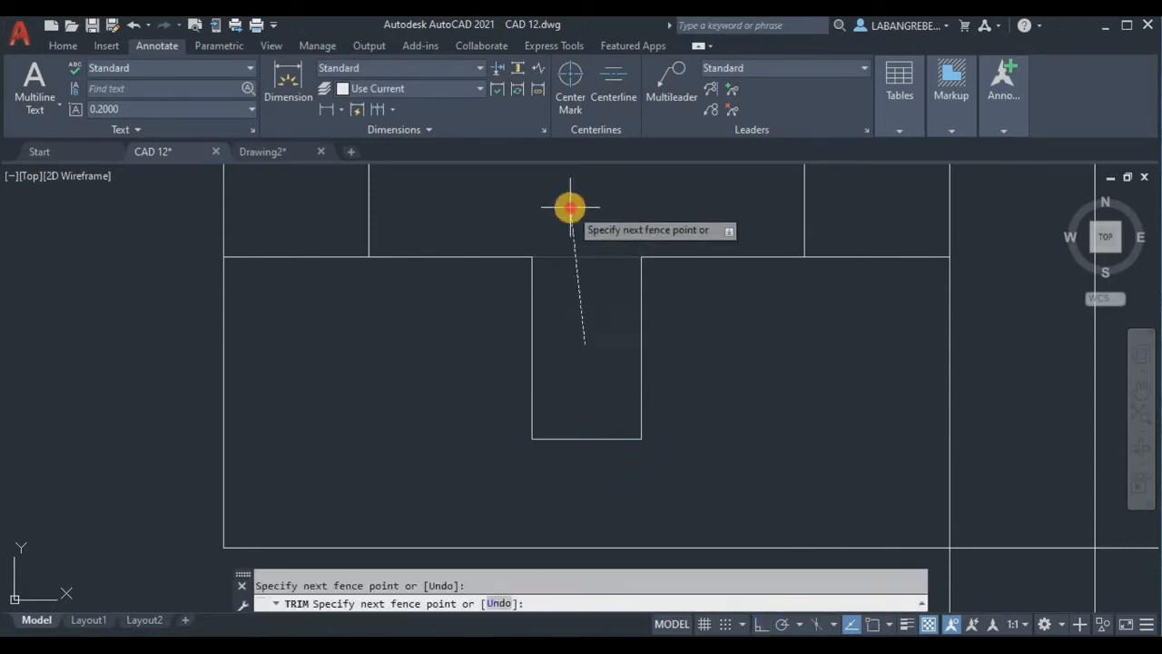
left_click(571, 207)
key("Return")
scroll(597, 305, "down", 5)
scroll(654, 304, "up", 3)
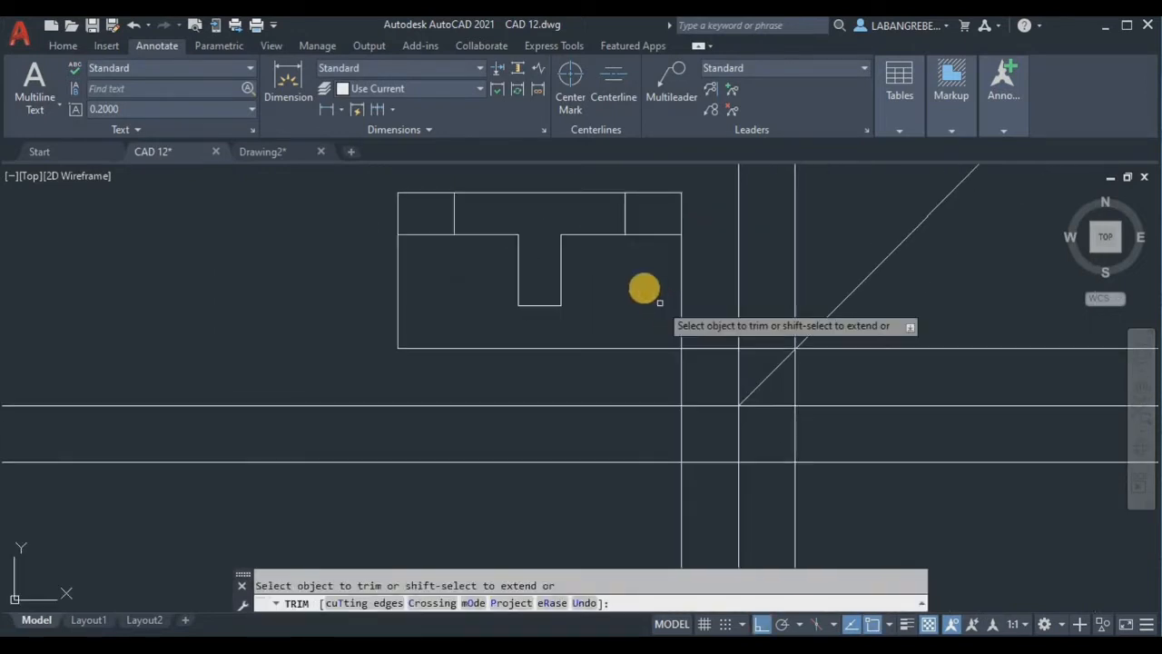
middle_click_drag(622, 260, 612, 309)
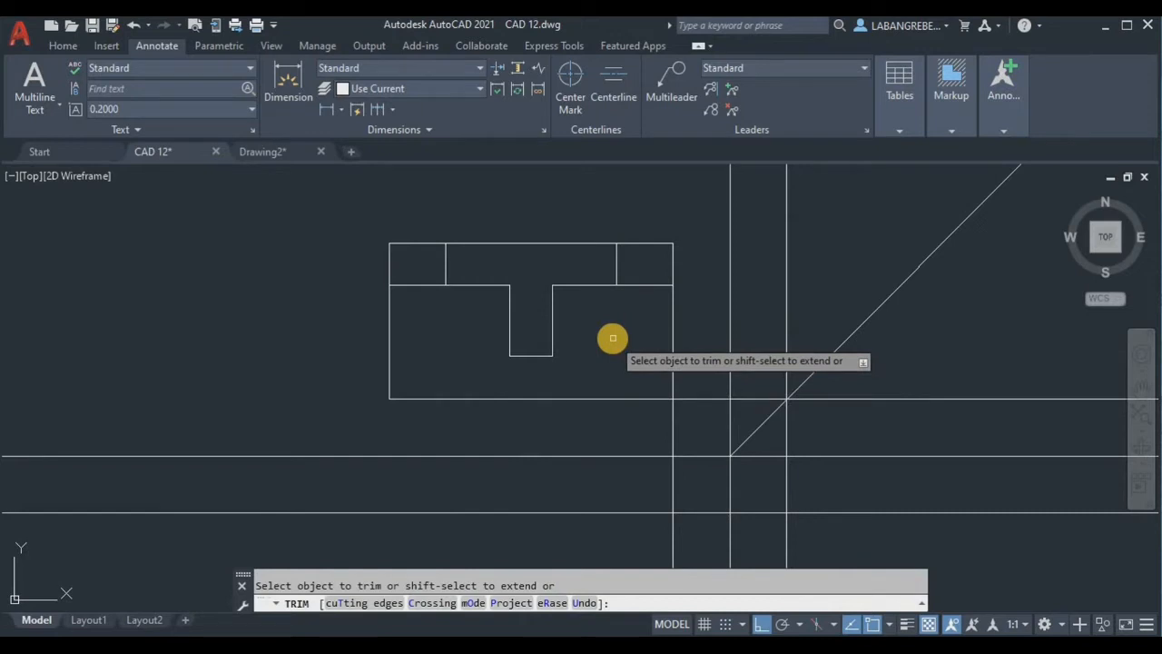
middle_click_drag(613, 337, 572, 305)
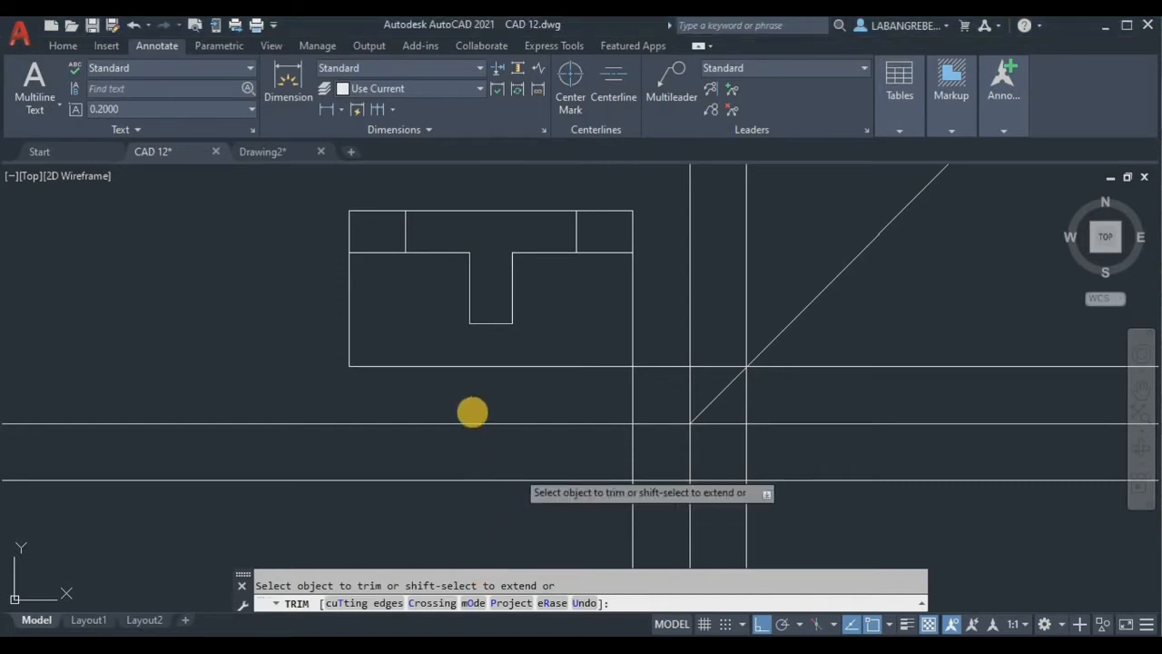
middle_click_drag(538, 450, 500, 397)
scroll(499, 398, "down", 2)
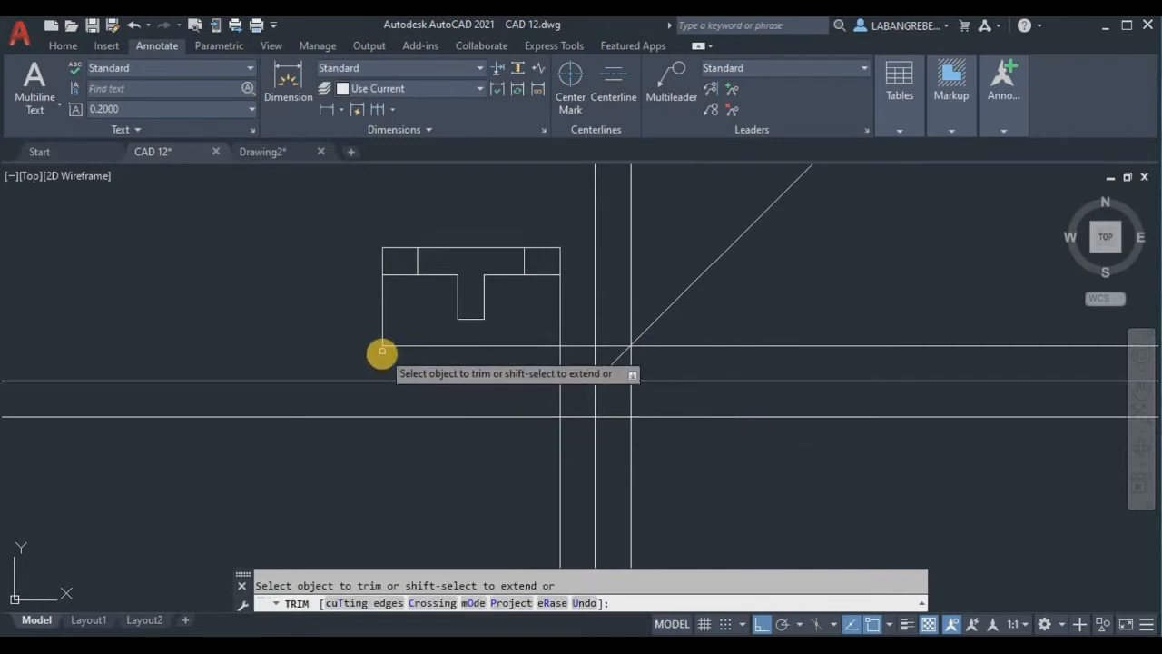
key("Escape")
- Draw vertical construction lines through the top view's lower-left corner and the lower end of the left divider line
type("XL")
key("Return")
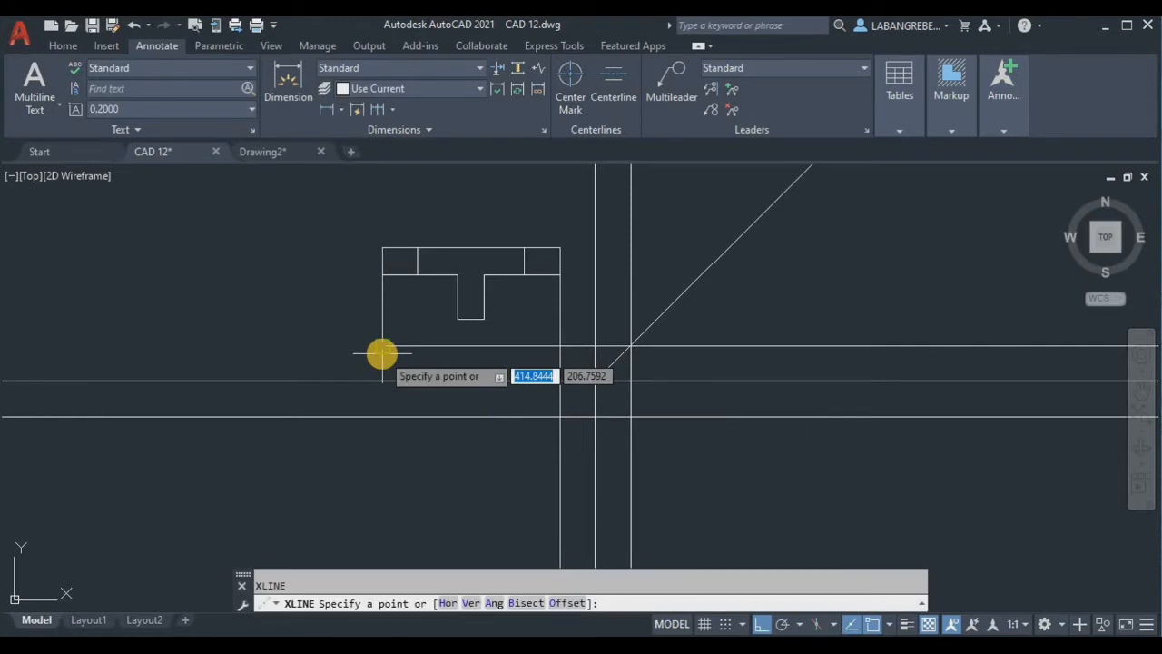
left_click(383, 350)
left_click(393, 468)
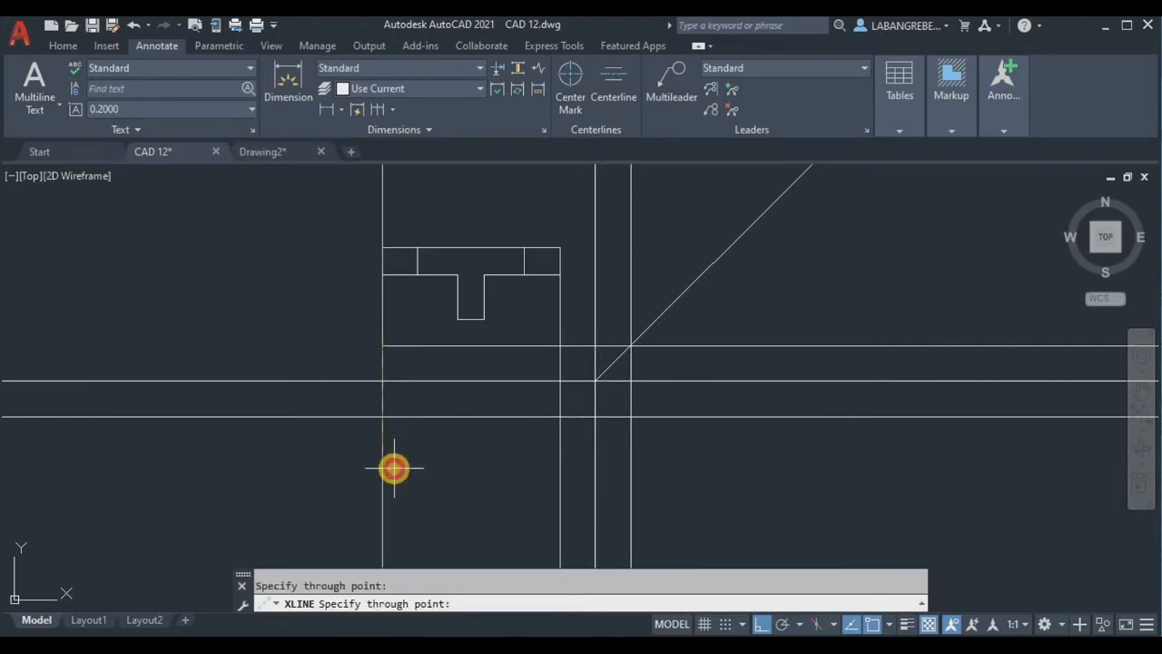
key("Return")
key("Return")
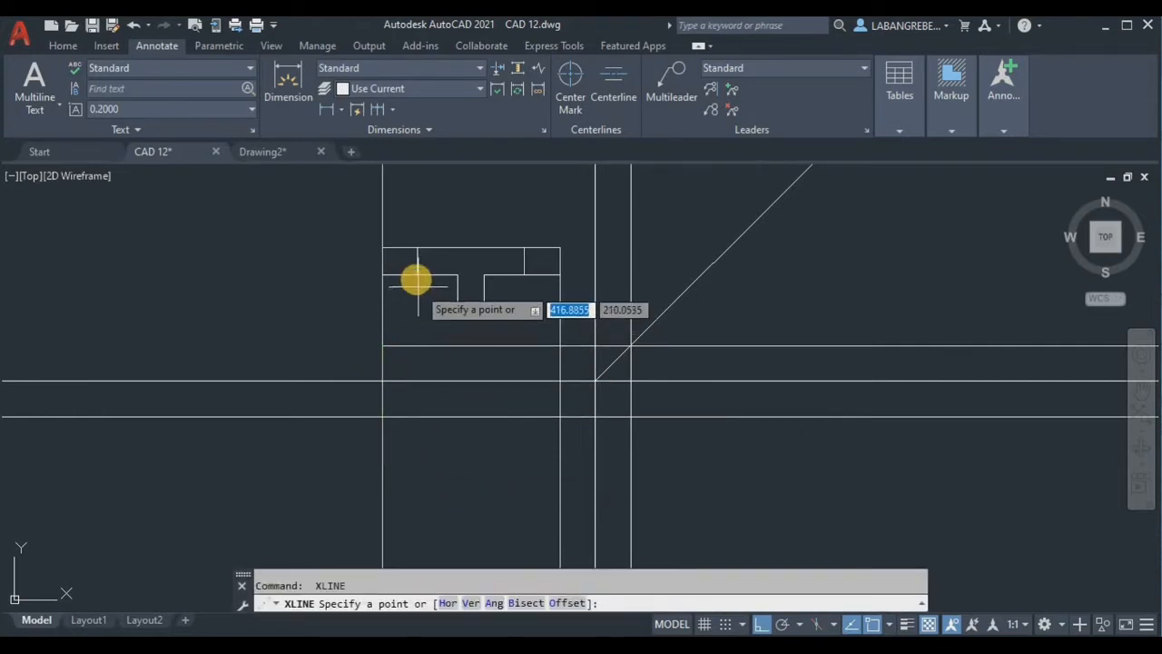
left_click(417, 273)
left_click(442, 430)
key("Return")
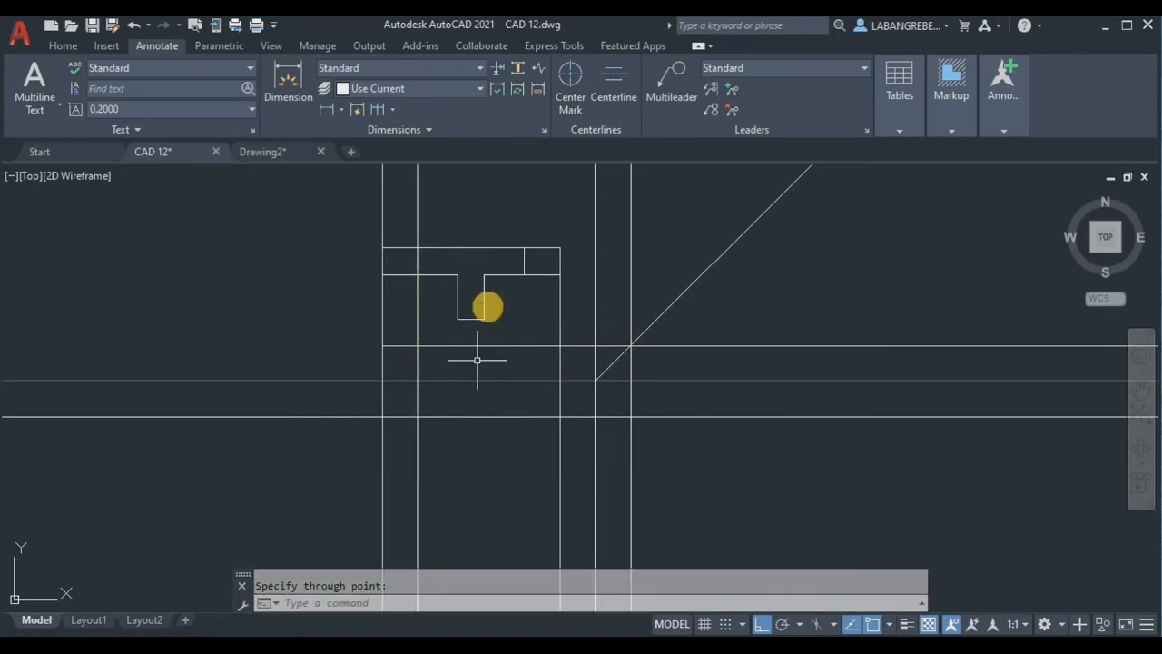
- Draw vertical construction lines through the lower-left and lower-right corners of the top view's slot
key("Return")
left_click(457, 320)
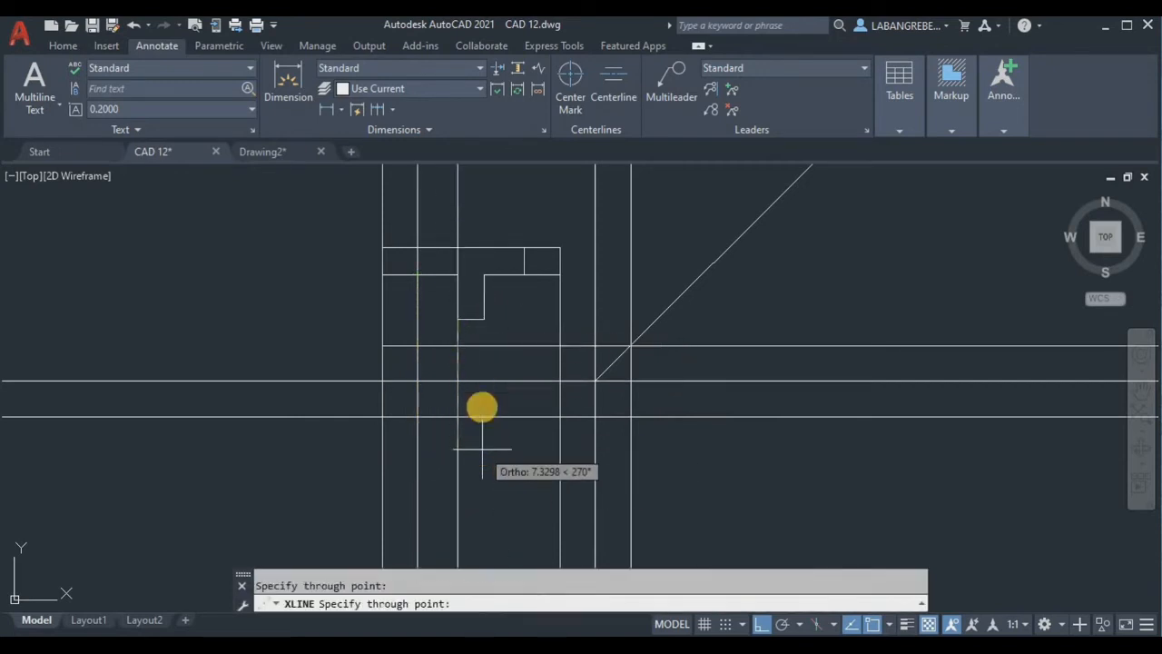
left_click(482, 381)
key("Return")
key("Return")
left_click(486, 324)
left_click(499, 457)
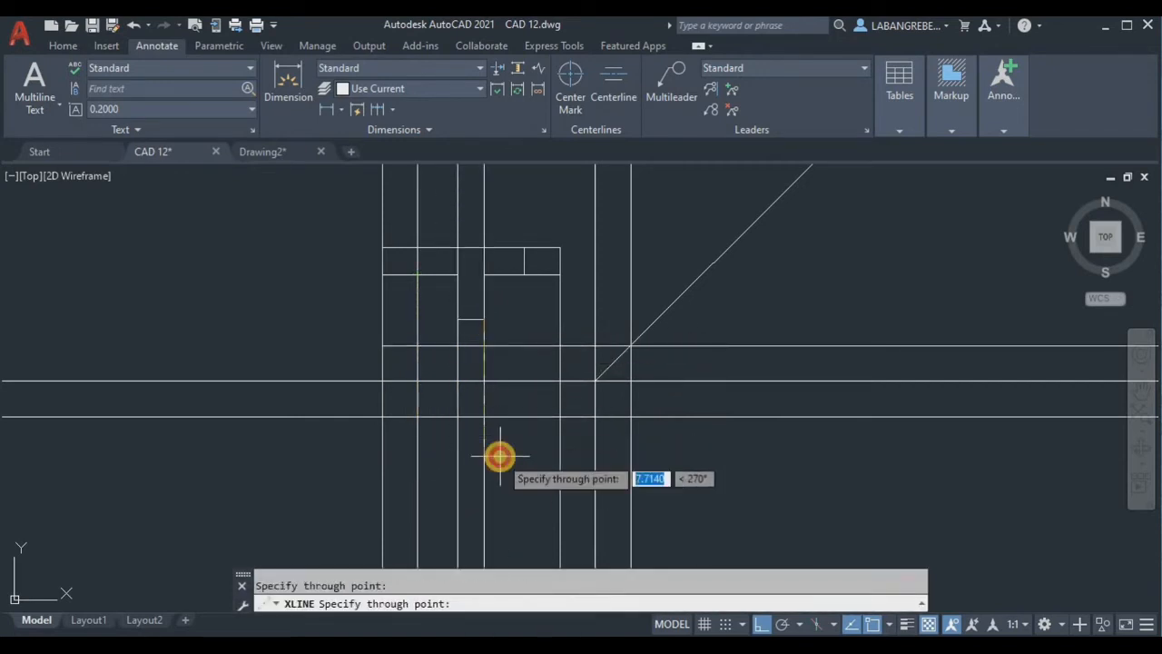
key("Return")
- Draw a vertical construction line through the lower end of the top view's right divider line
key("Return")
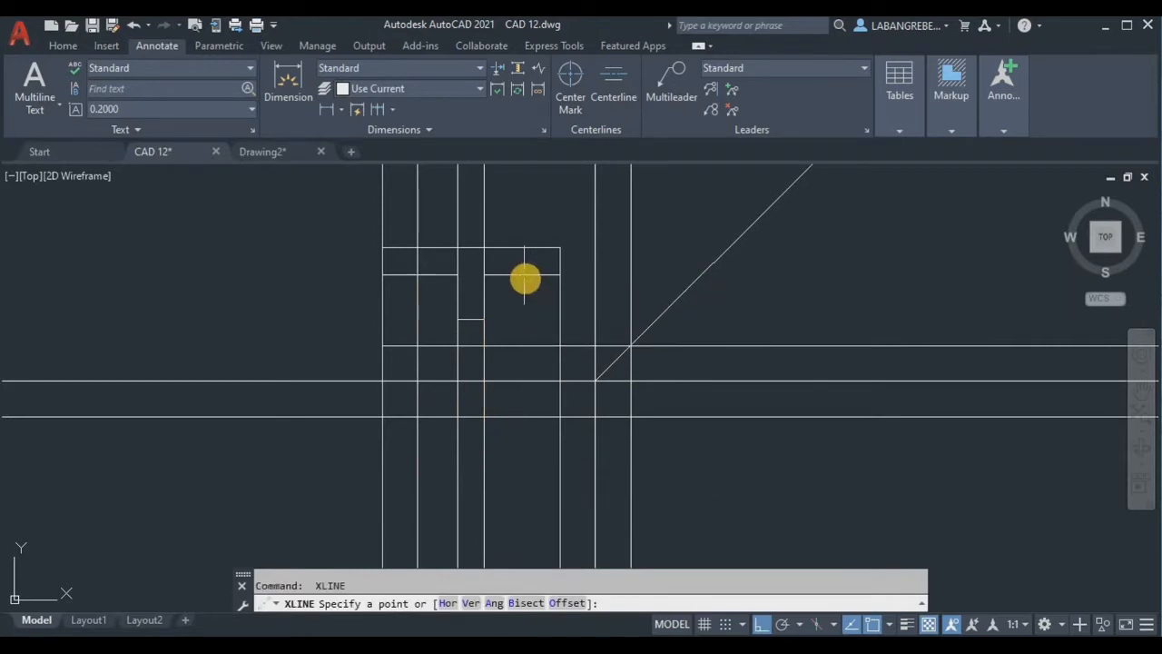
left_click(525, 273)
left_click(535, 486)
key("Escape")
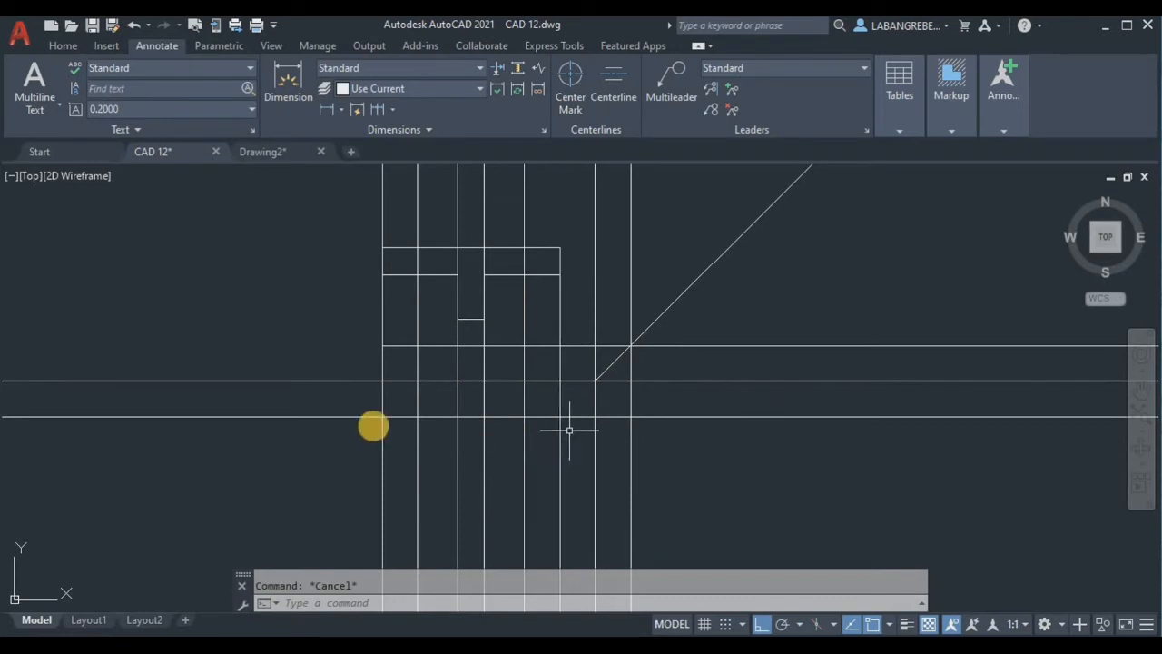
- From the leftmost vertical and lowermost horizontal construction lines' intersection, draw 2, 2 and 1.5 units down, right to the miter line's start vertical, and back up
key("Return")
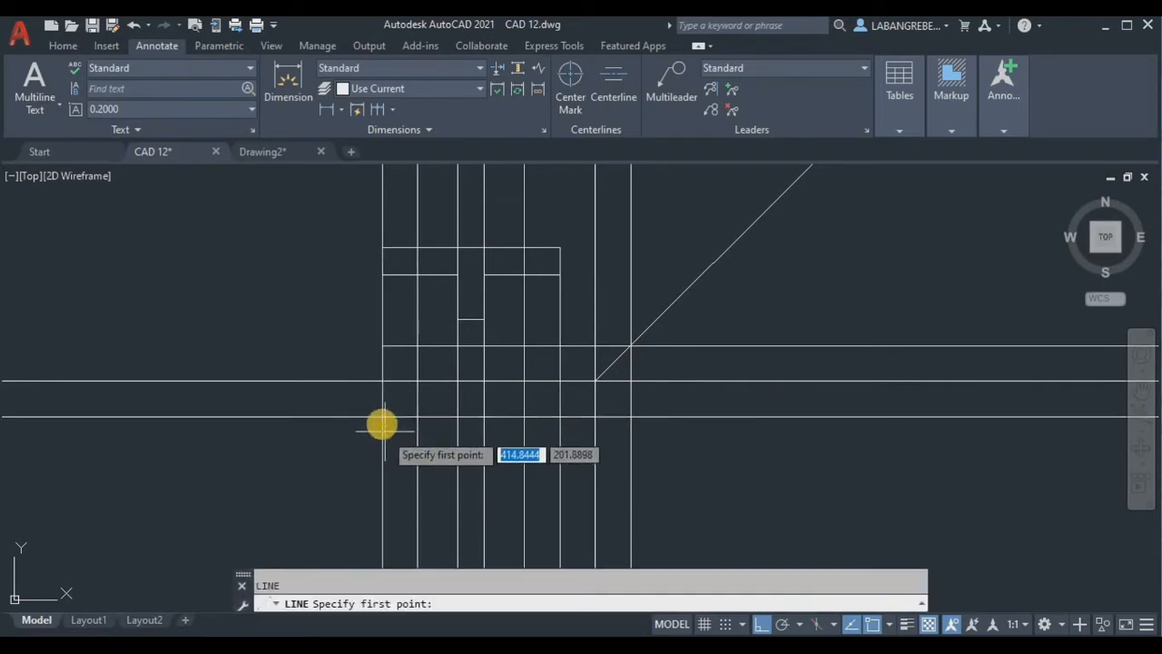
left_click(382, 417)
middle_click_drag(382, 416, 384, 386)
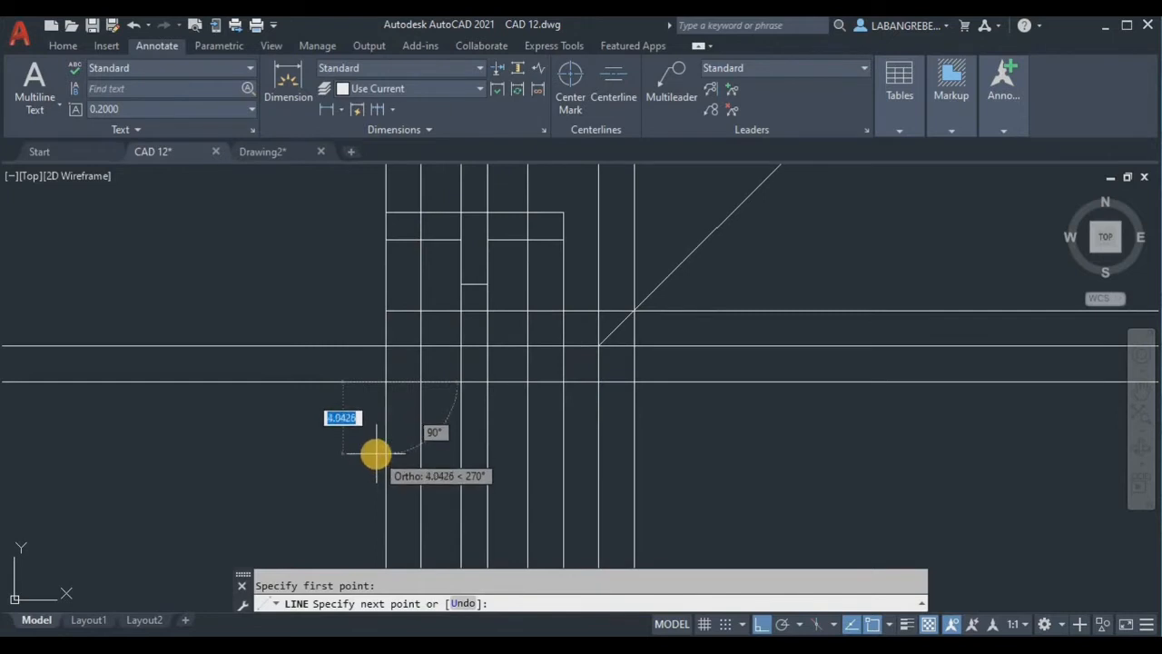
type("2")
key("Return")
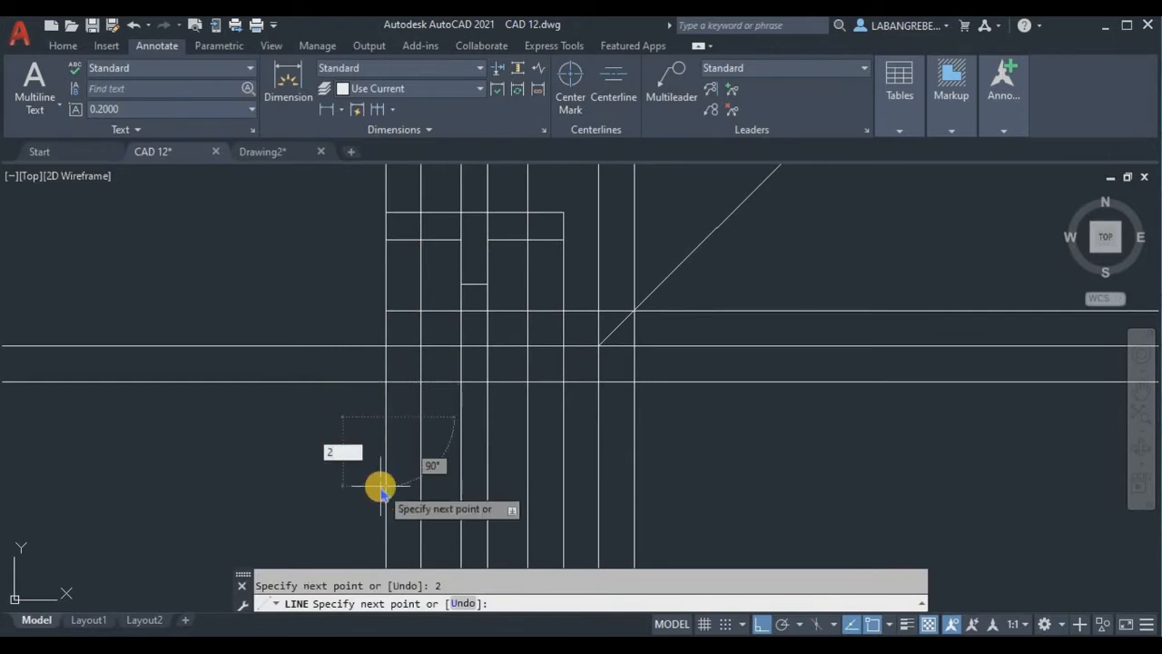
key("Return")
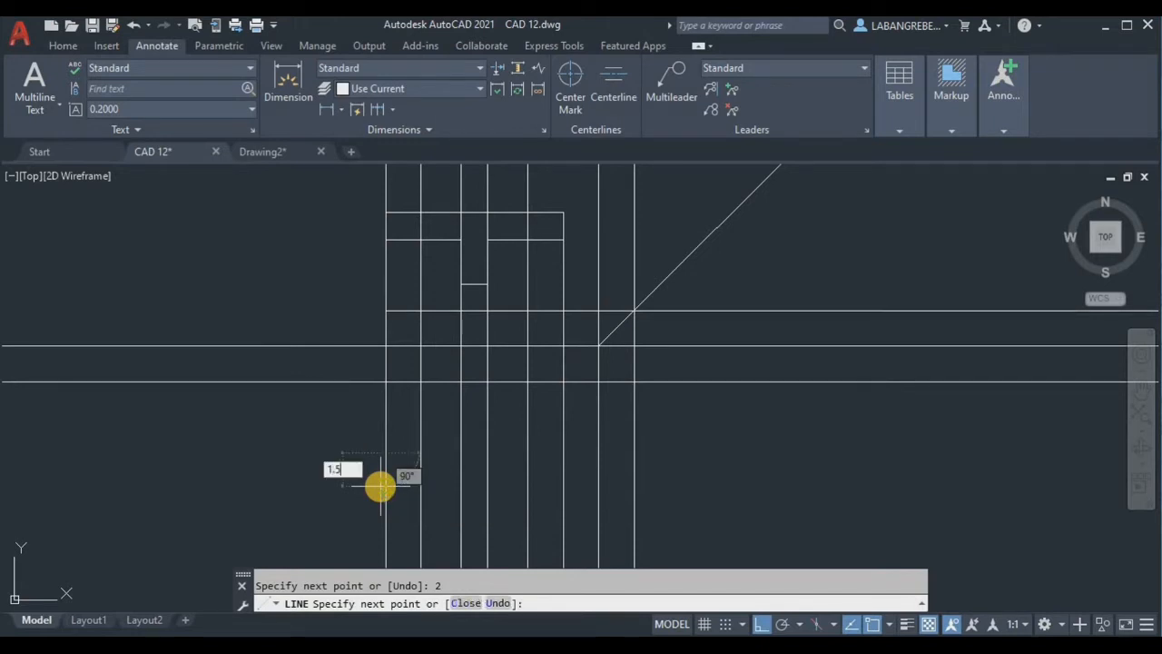
key("Return")
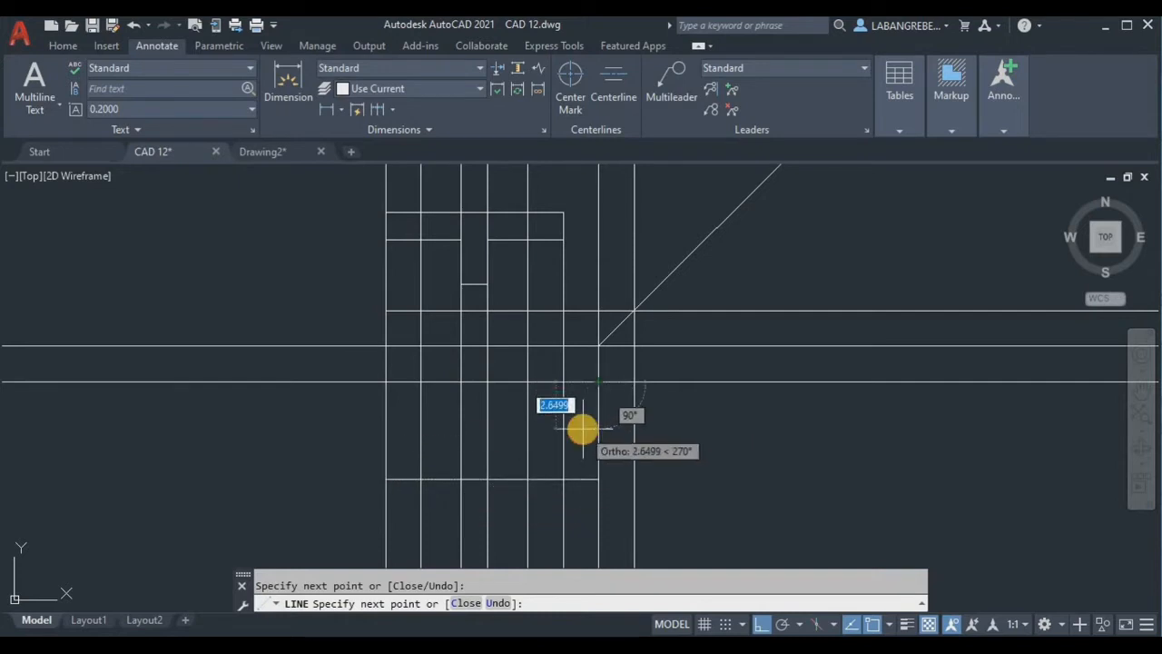
key("Escape")
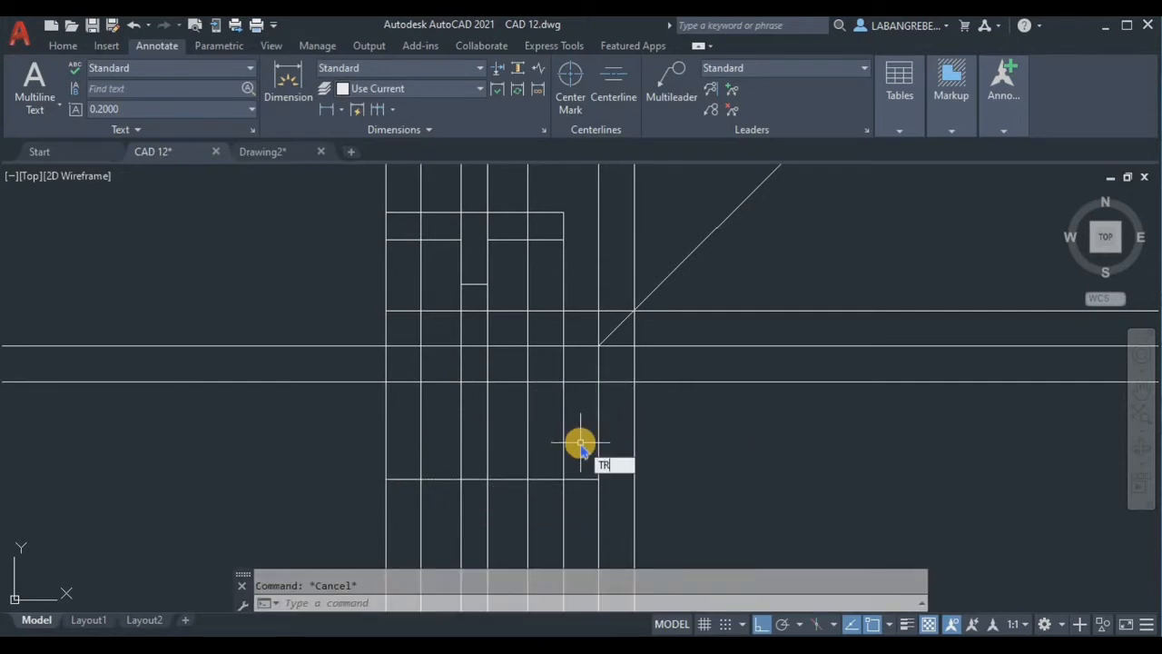
- Trim the vertical construction lines below the front view's bottom edge and the horizontal ones beyond the views' left edge
type("TR")
key("Return")
left_click(615, 508)
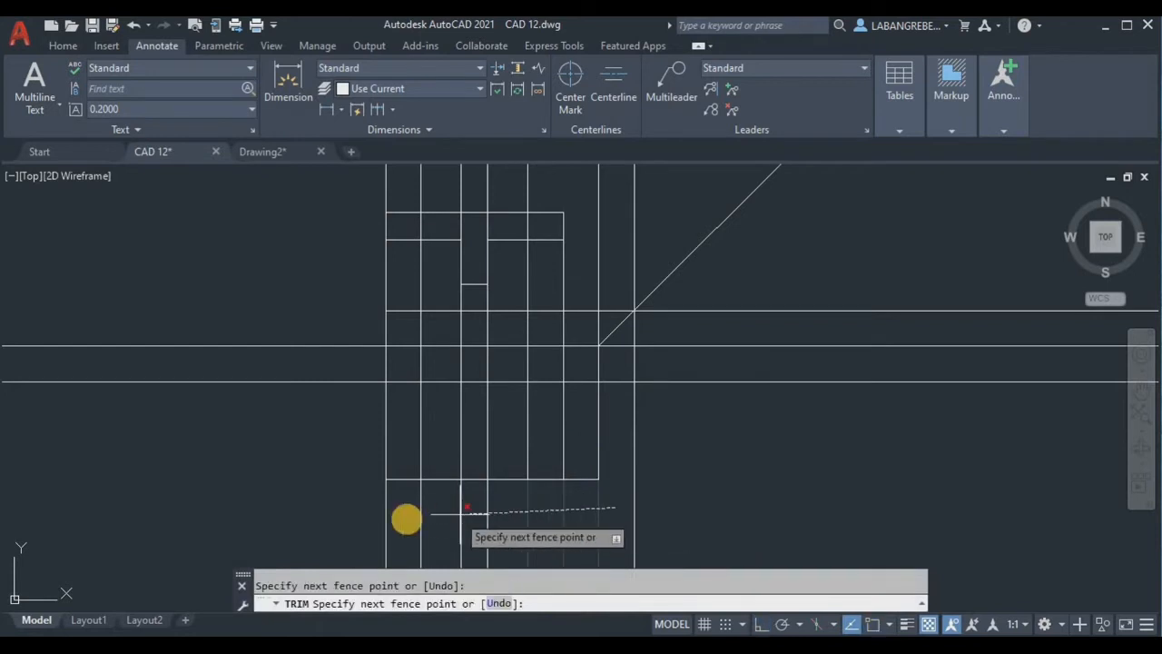
left_click(404, 514)
key("Return")
left_click(382, 506)
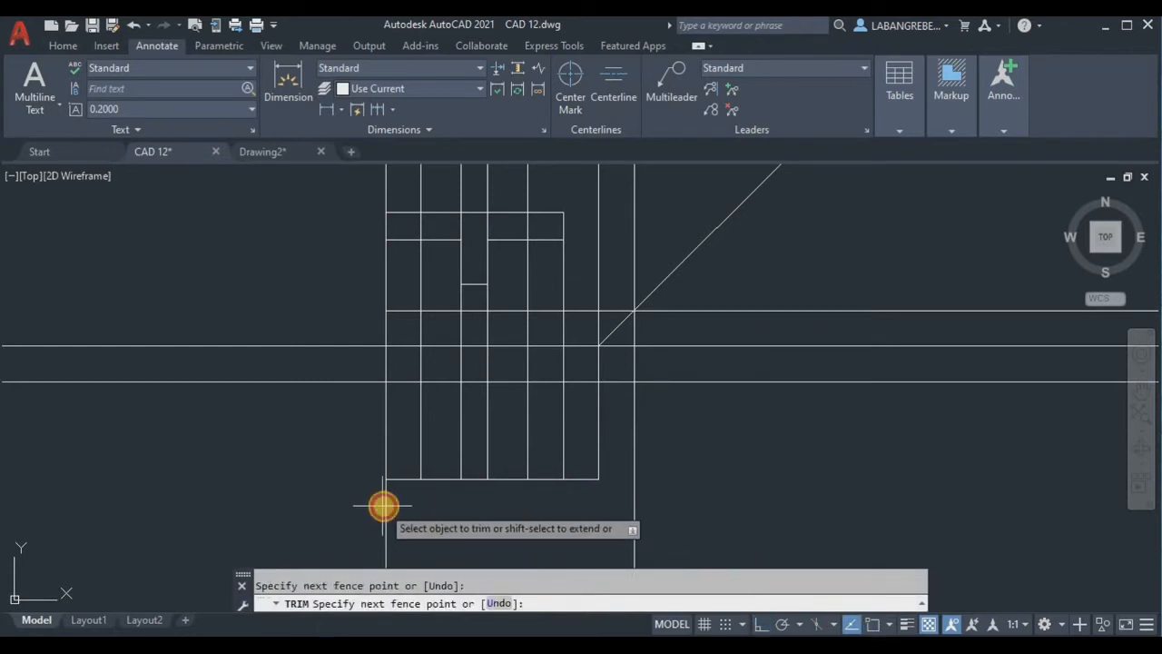
key("Return")
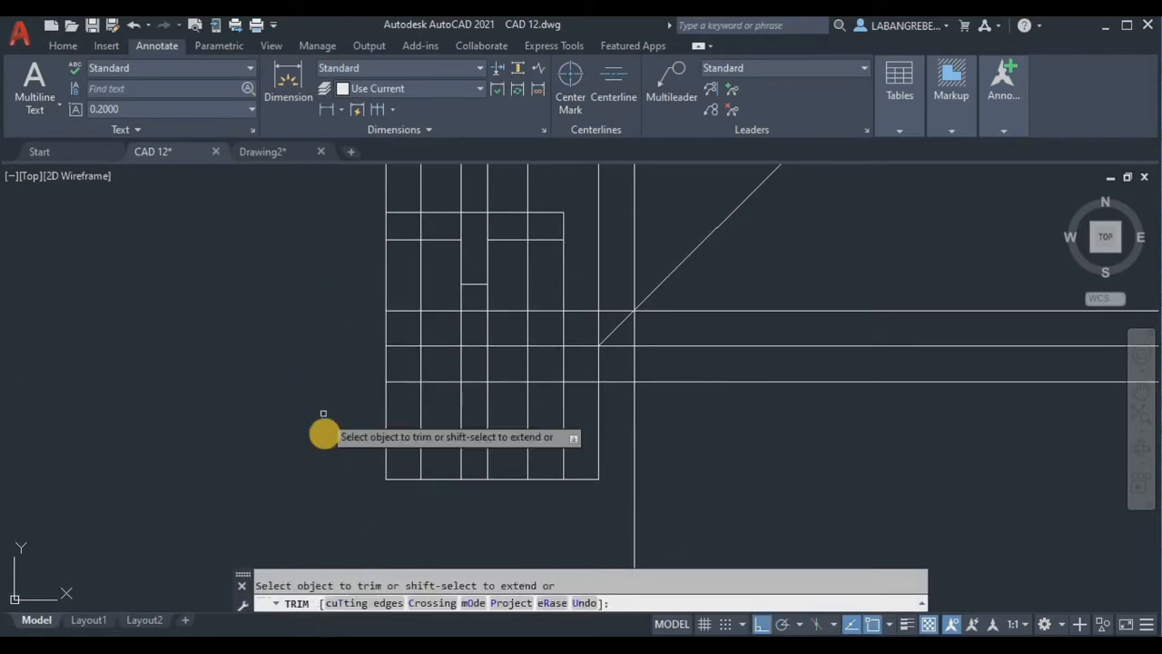
- Inside the top view, trim the right divider's projection below the horizontal edge and the slot side lines above it
scroll(530, 360, "up", 1)
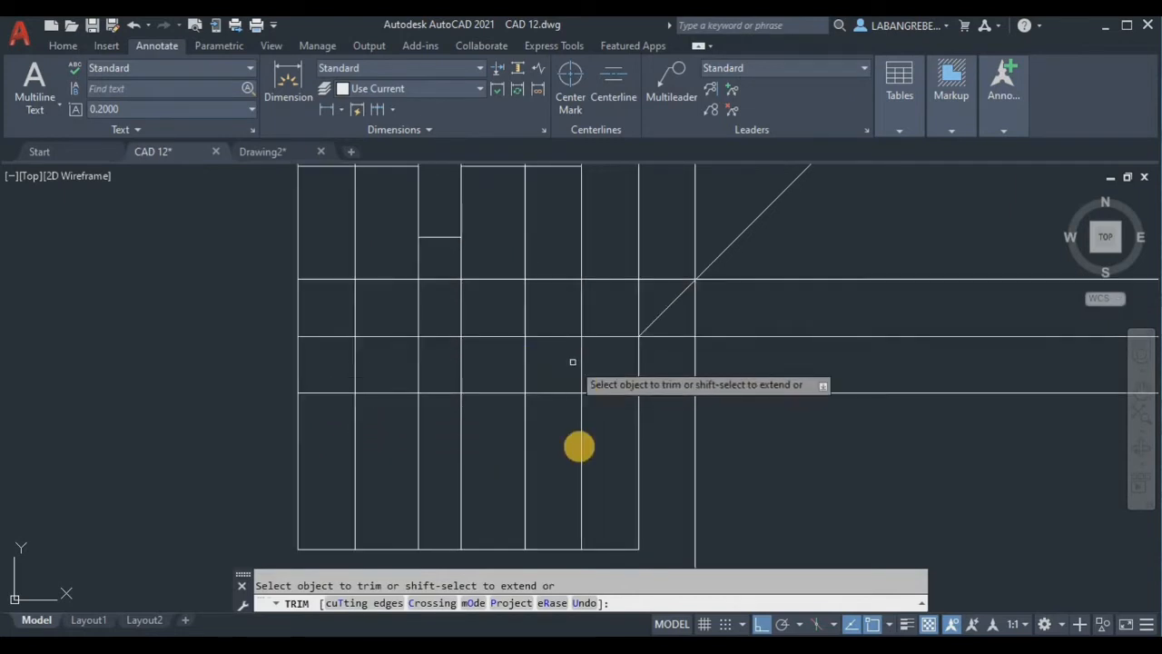
scroll(576, 399, "up", 1)
left_click(550, 324)
left_click(530, 319)
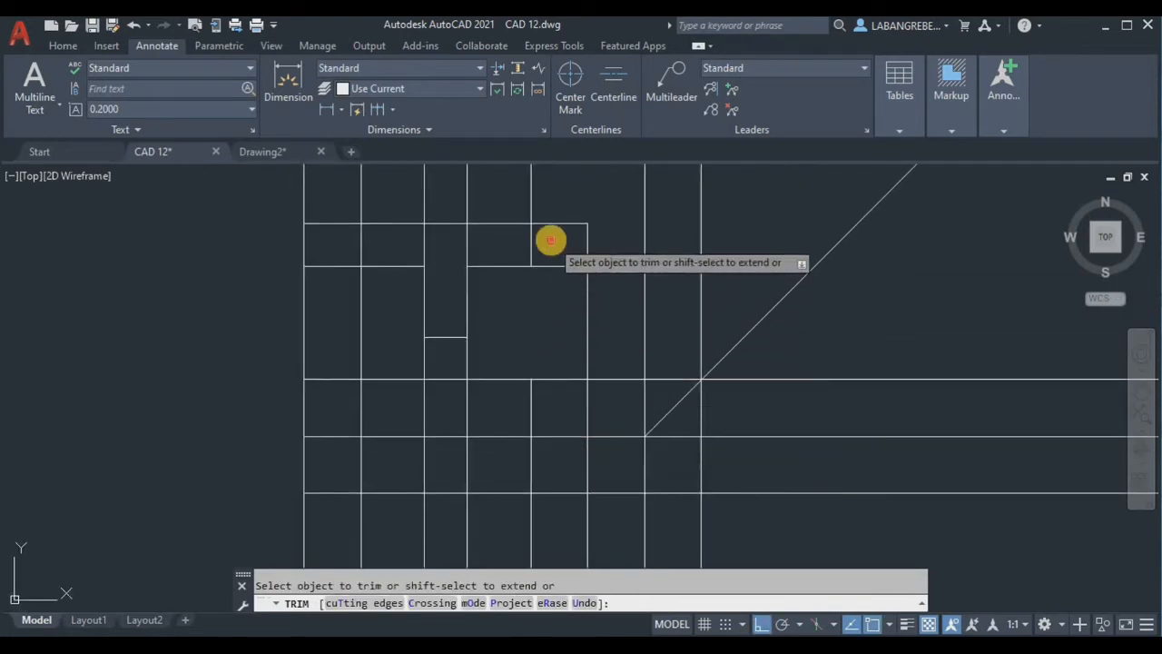
left_click(551, 239)
key("Return")
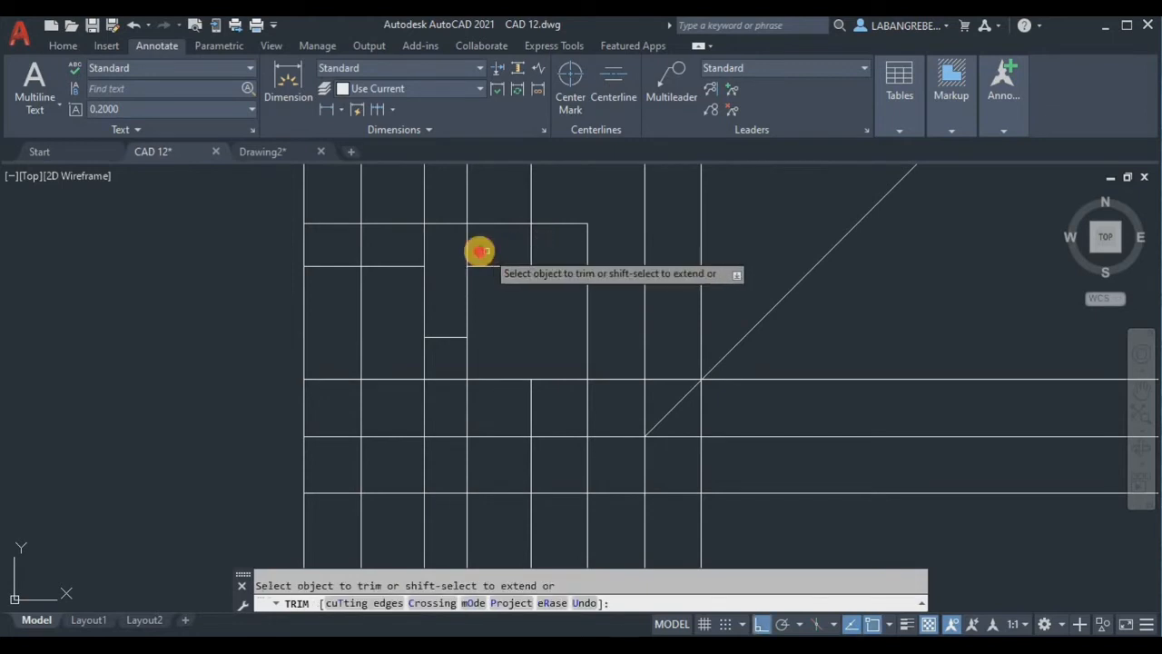
left_click(485, 249)
left_click(413, 245)
- Trim the vertical construction lines above the top view and their leftover segments inside it around and below the slot
left_click(575, 185)
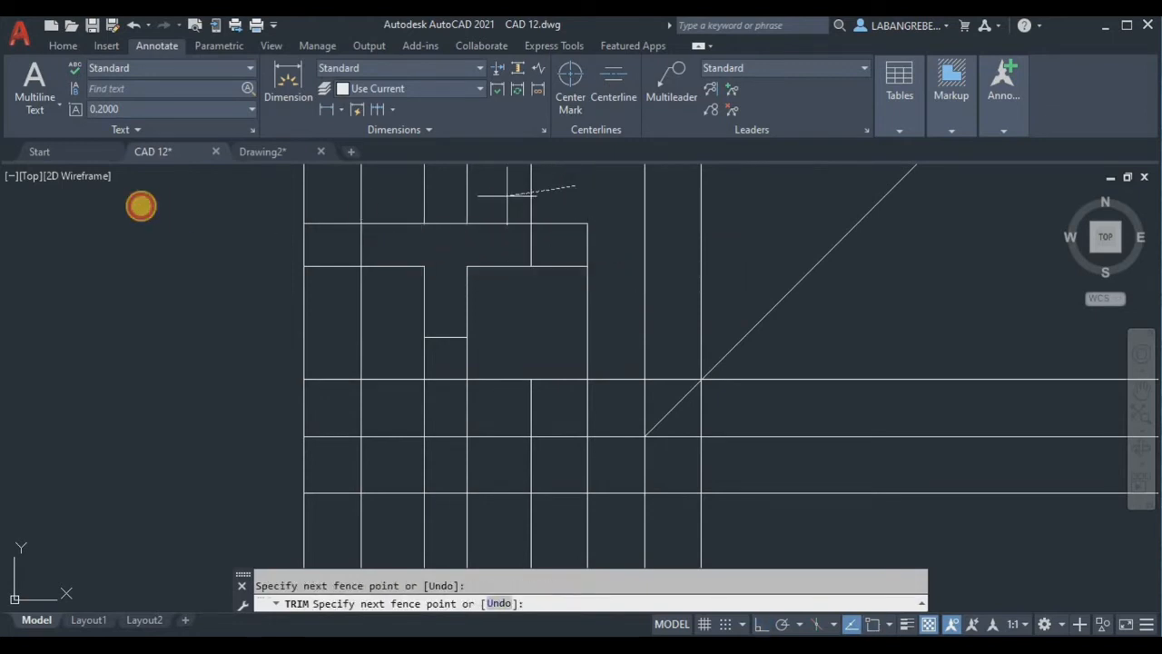
left_click(140, 205)
left_click(482, 187)
left_click(277, 199)
key("Return")
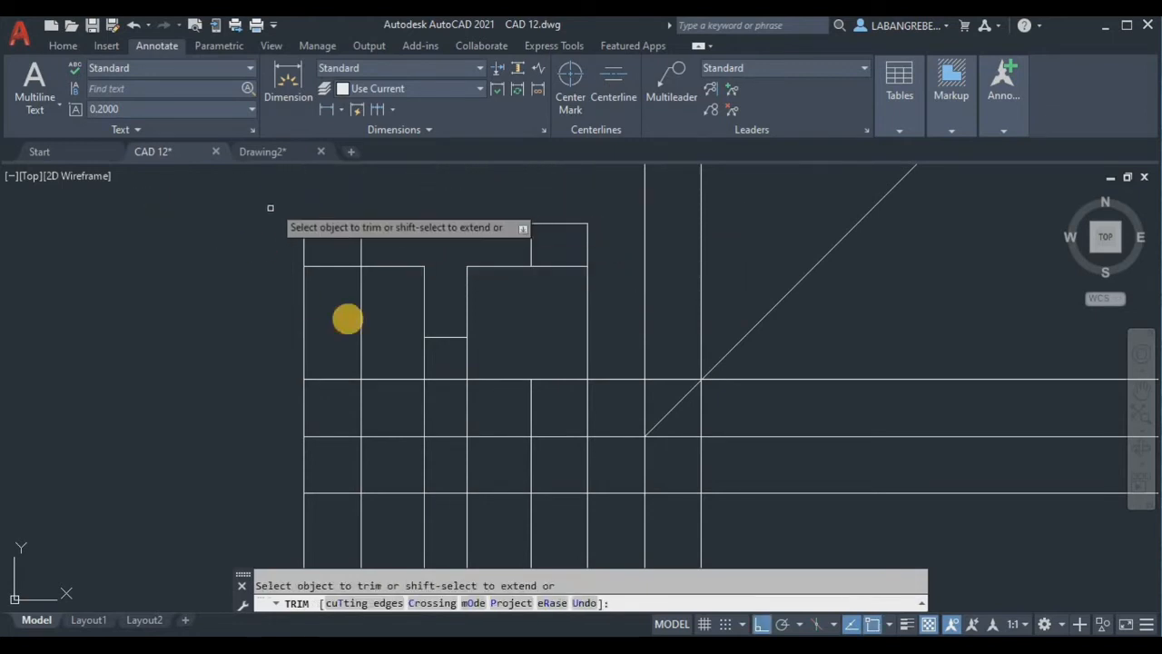
left_click(410, 355)
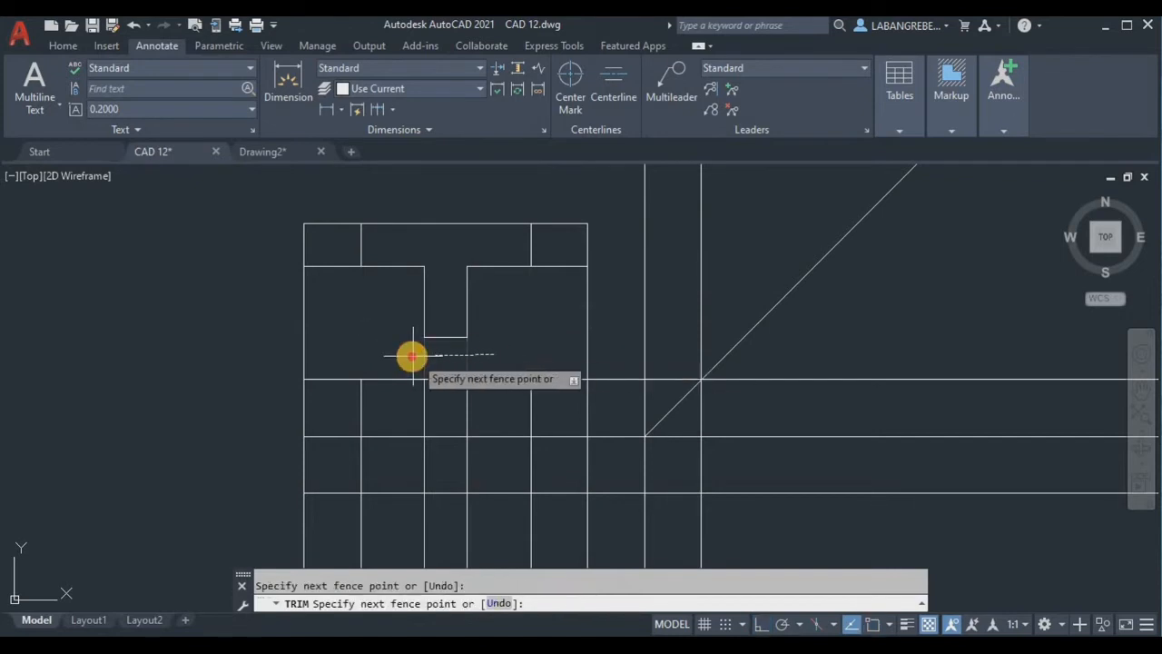
key("Return")
- Trim the view's vertical construction lines throughout the gap between the top and front views
left_click(367, 414)
left_click(349, 411)
key("Return")
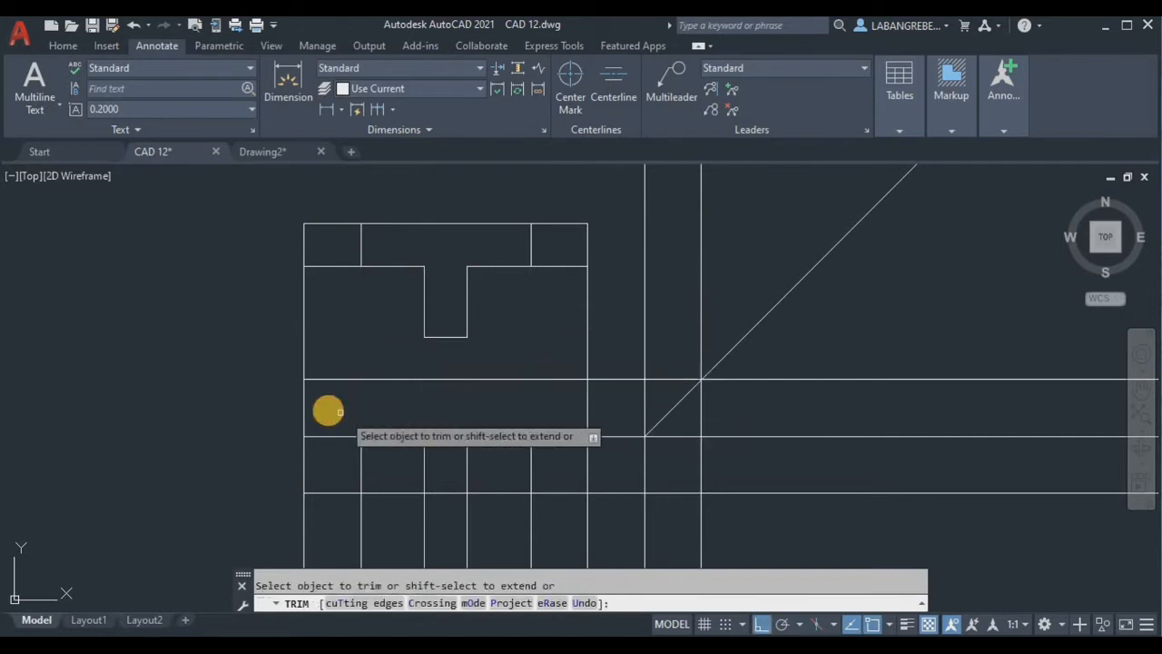
left_click(278, 403)
key("Return")
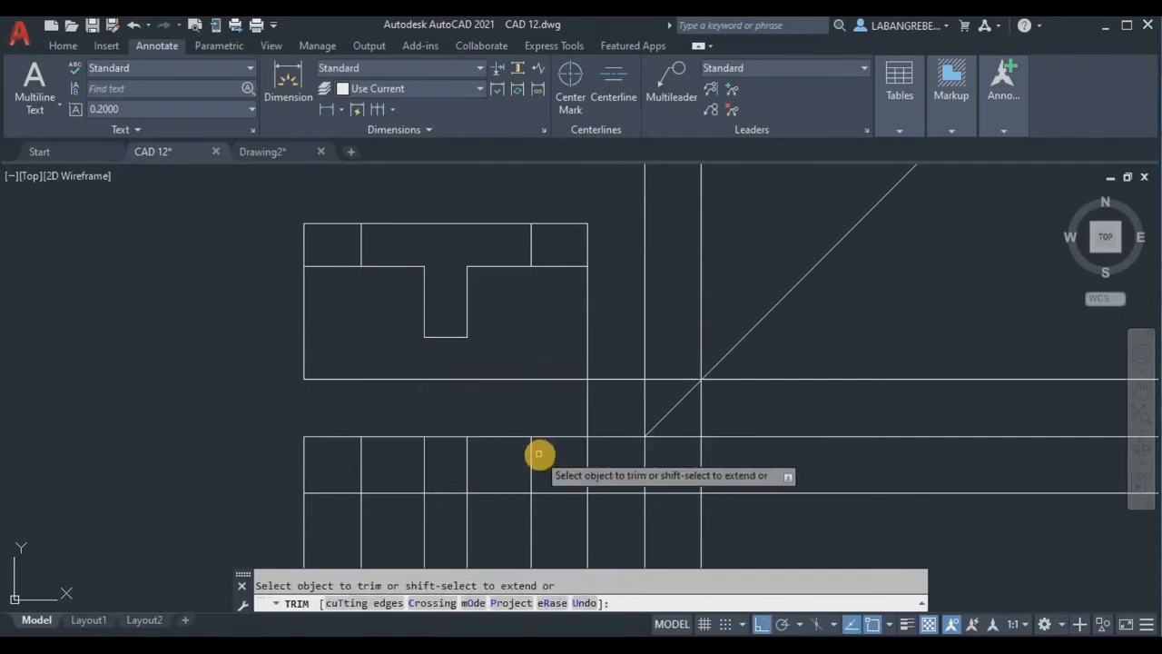
left_click(541, 454)
left_click(284, 460)
key("Return")
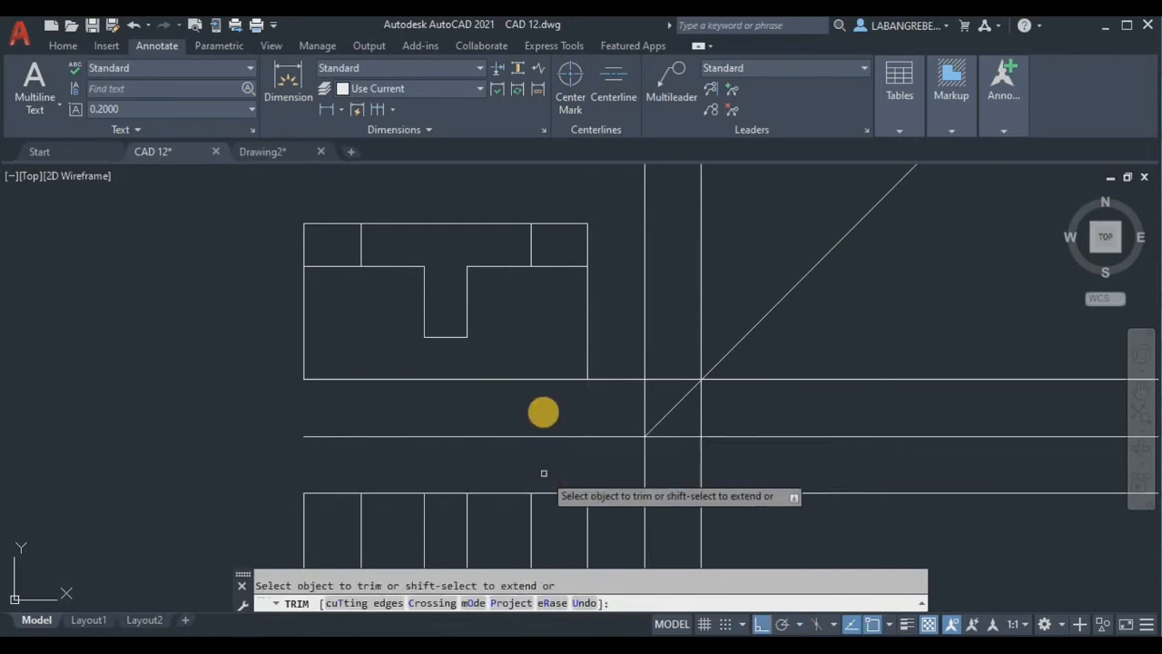
middle_click_drag(542, 472, 550, 358)
key("Escape")
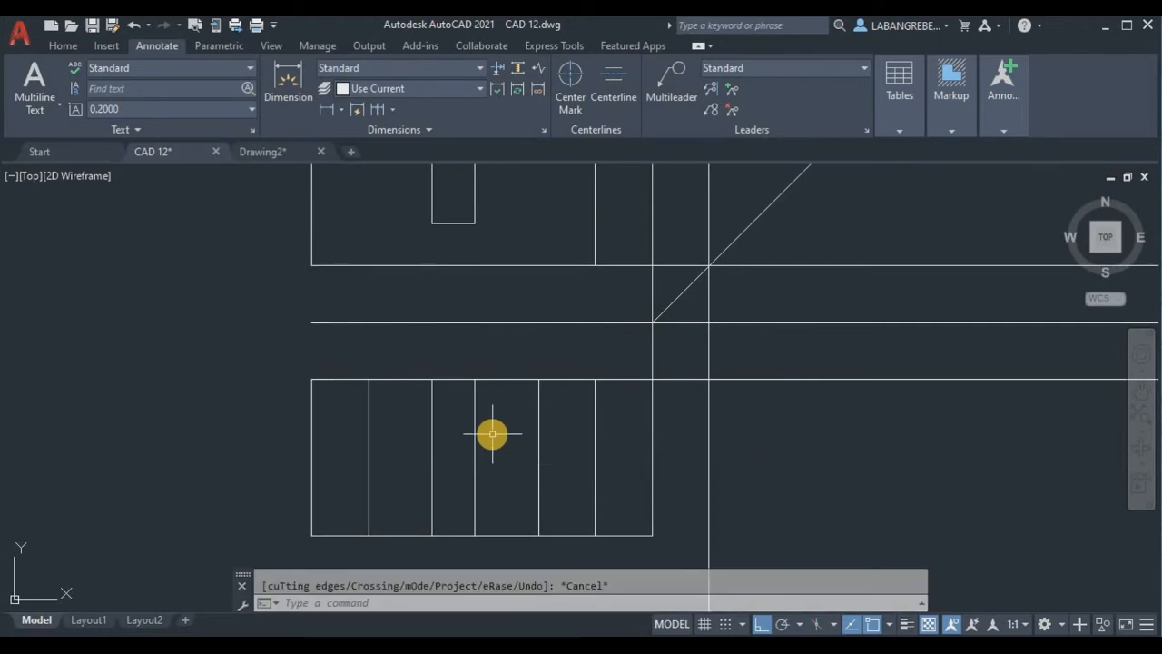
- Draw a 2-unit horizontal line from the front view's left edge, at its first segment's lower end, to the left divider
type("l")
key("Return")
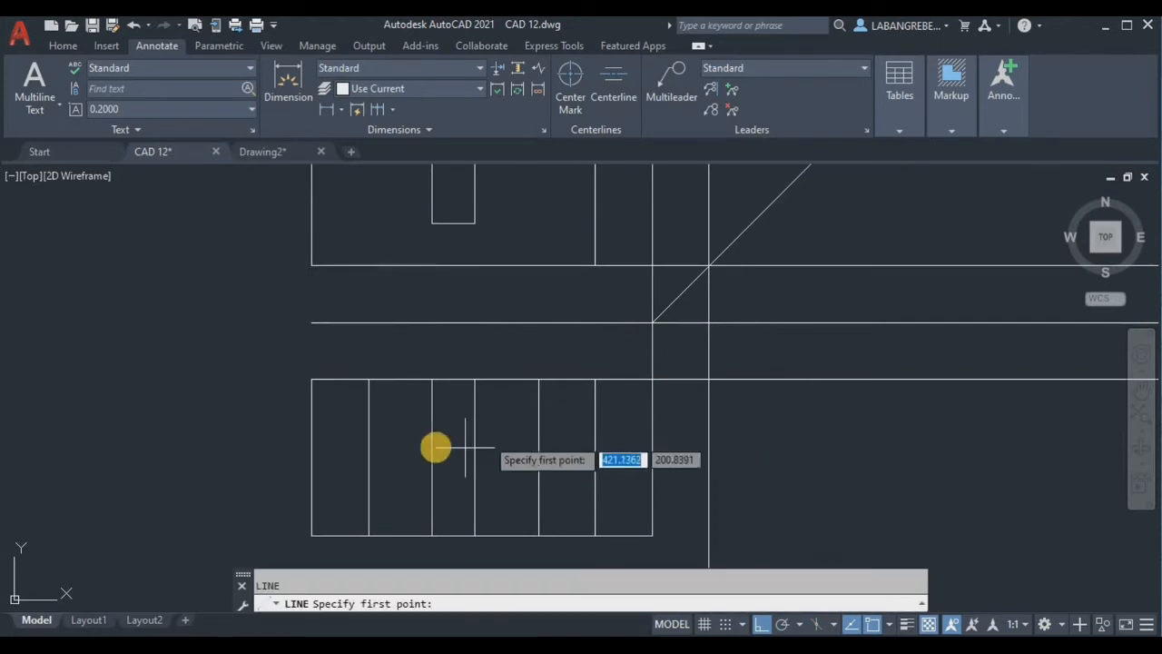
left_click(309, 435)
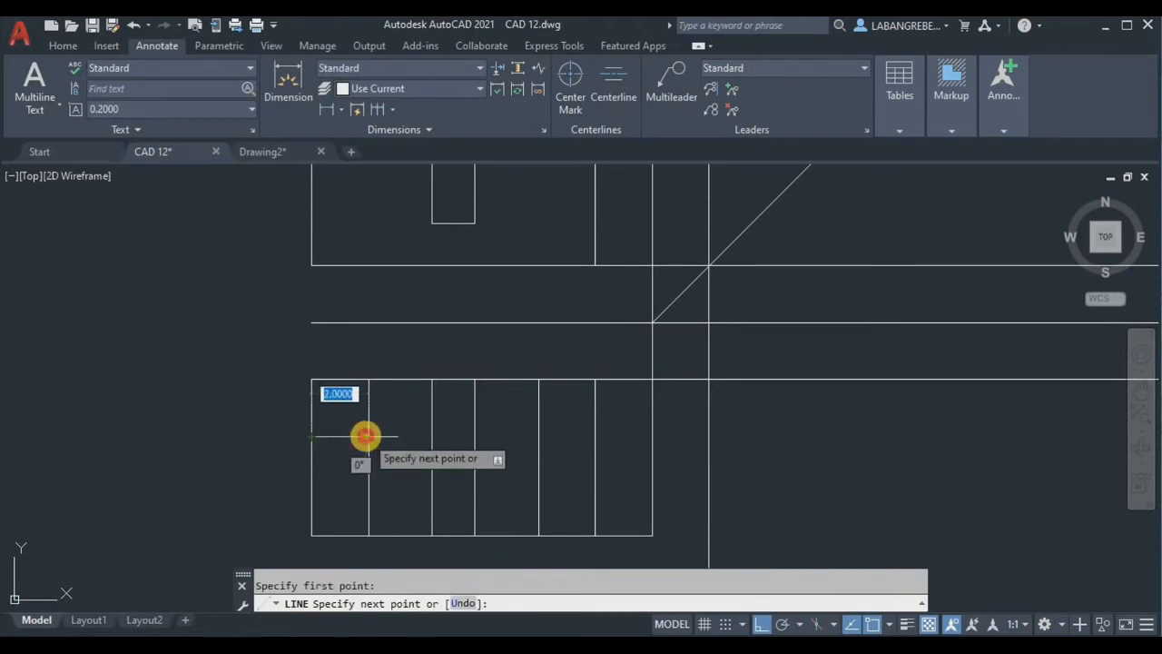
left_click(367, 435)
key("Escape")
- Trim the front view's upper-left corner above the short horizontal step line
type("TR")
key("Return")
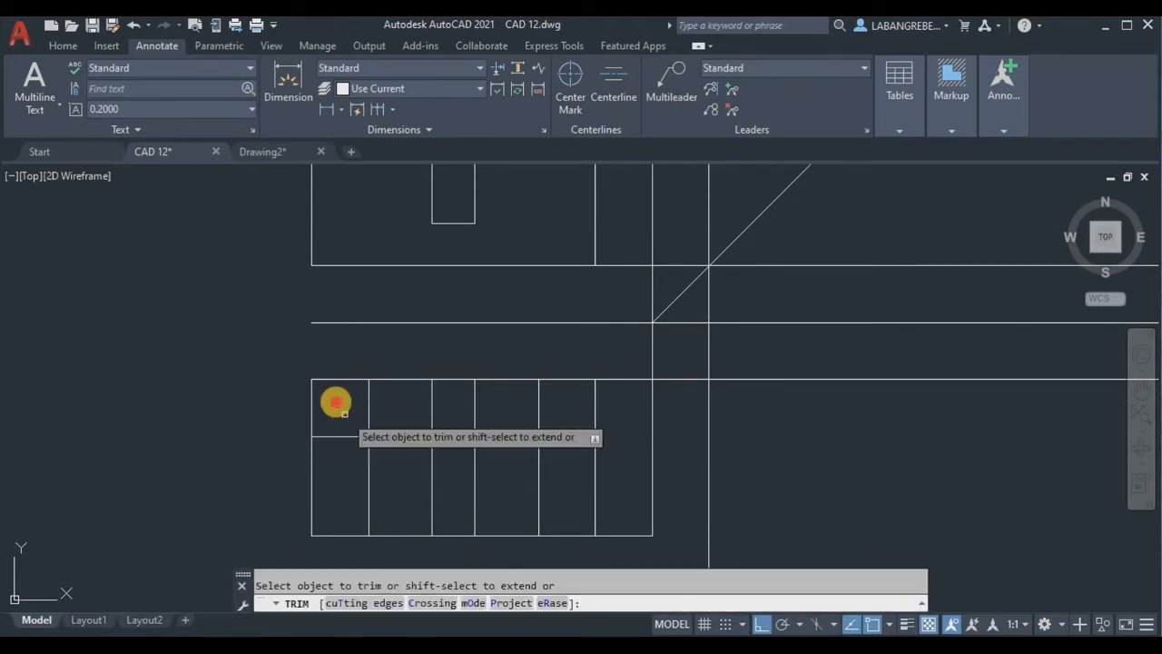
left_click(332, 399)
key("Return")
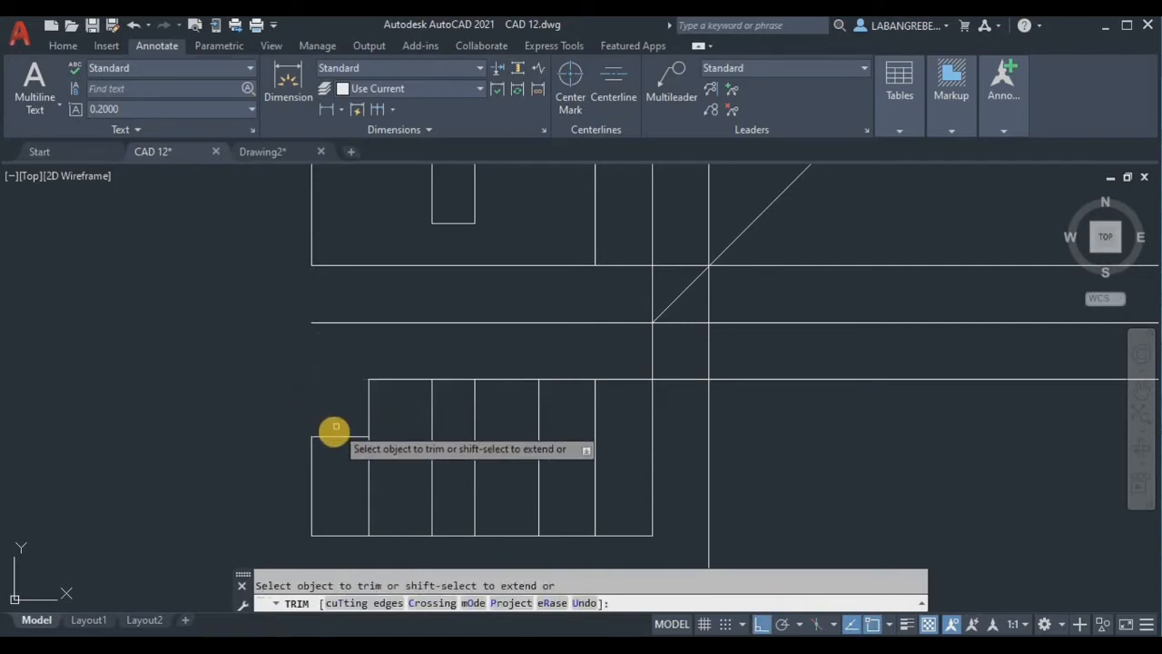
key("Escape")
- Mirror the short step line about a vertical axis through the midpoint of the front view's bottom edge, keeping the source
left_click(333, 437)
type("M")
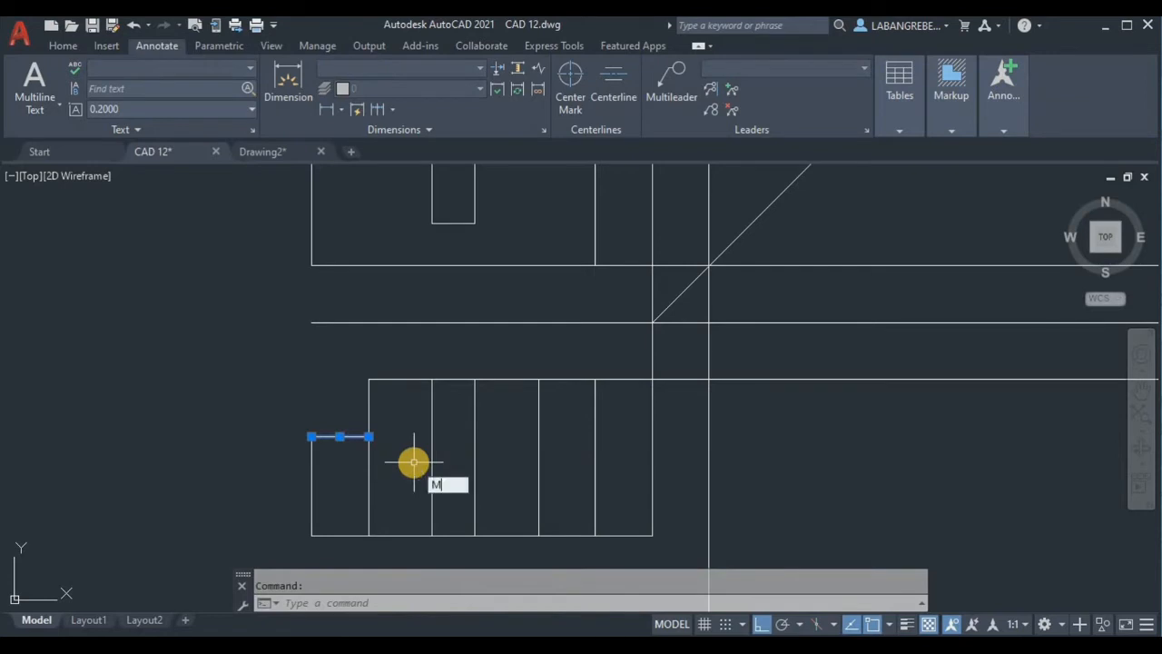
type("IRROR")
key("Return")
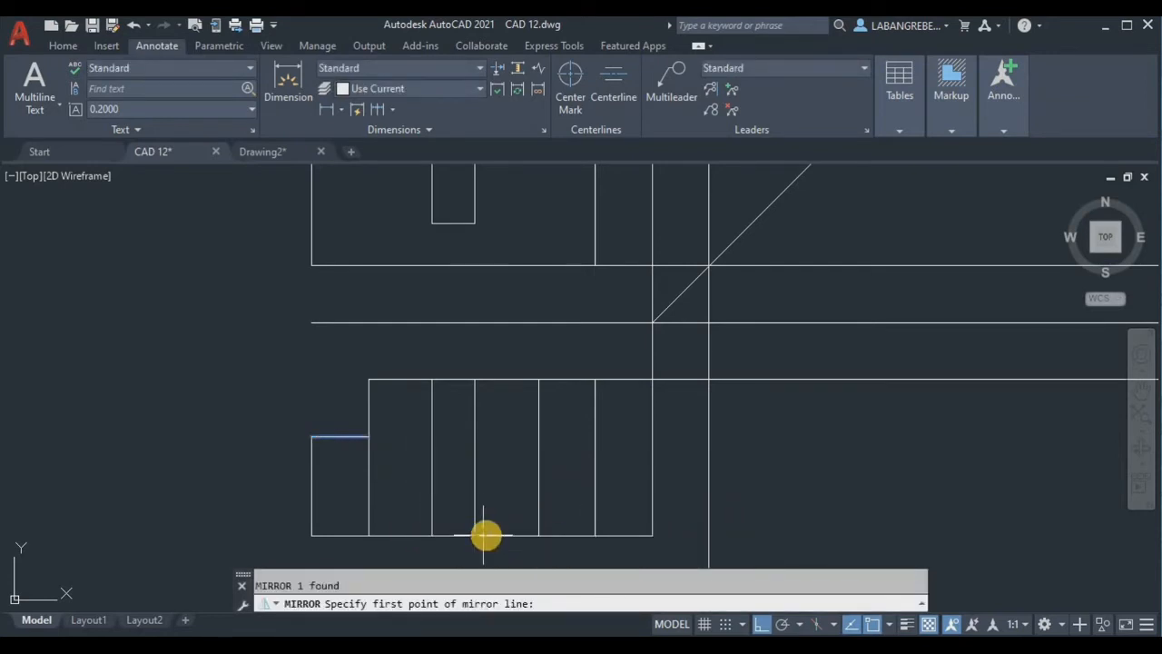
left_click(482, 537)
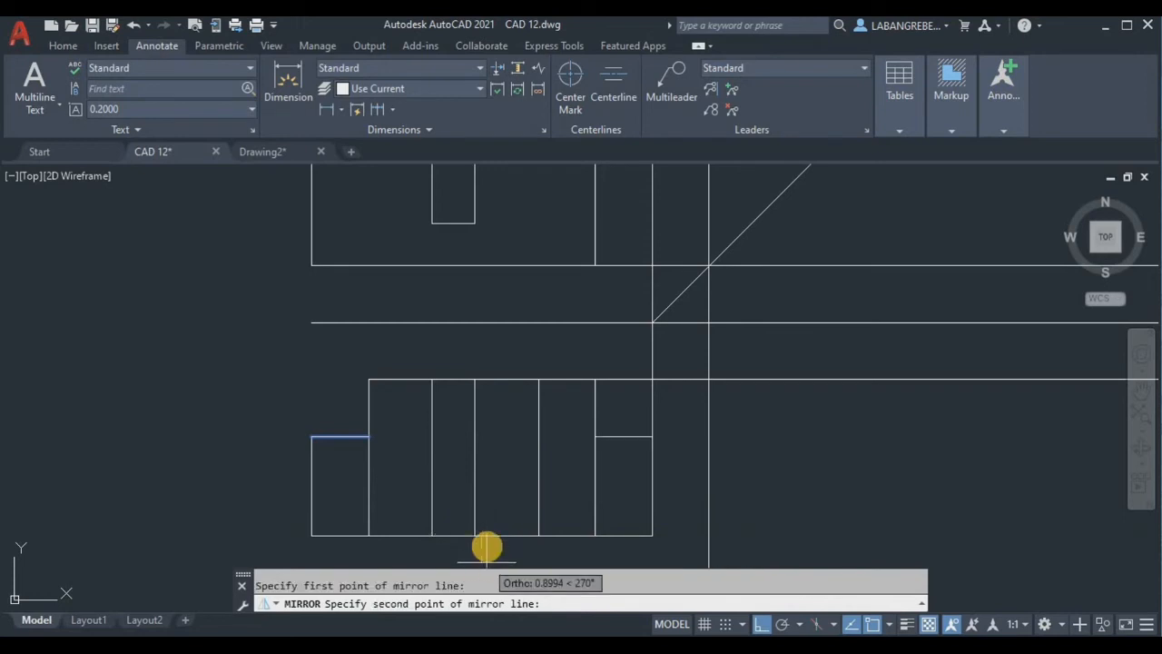
middle_click_drag(485, 547, 485, 439)
left_click(487, 478)
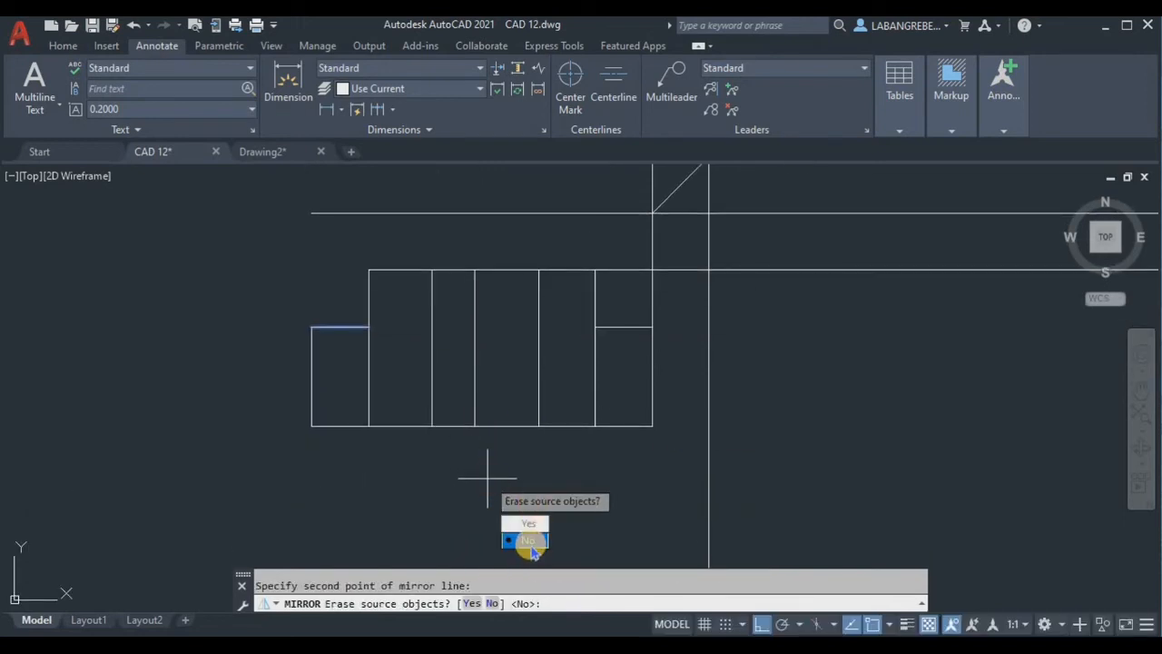
left_click(528, 541)
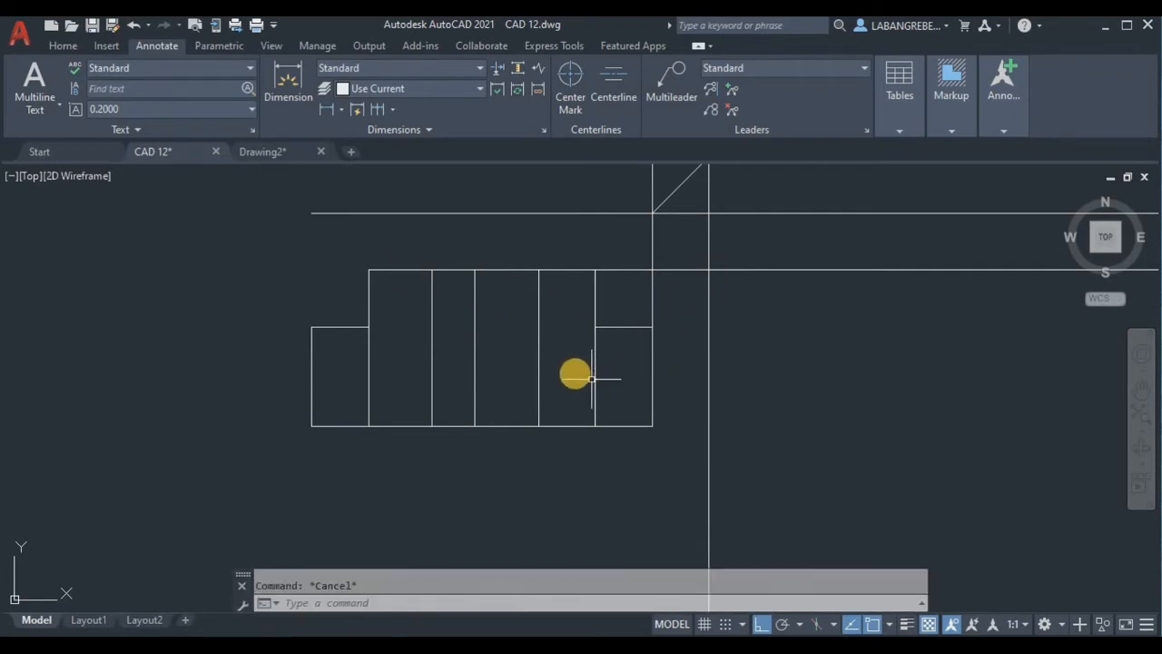
- Try to trim the front view's upper-right corner above the mirrored step line
type("TR")
key("Return")
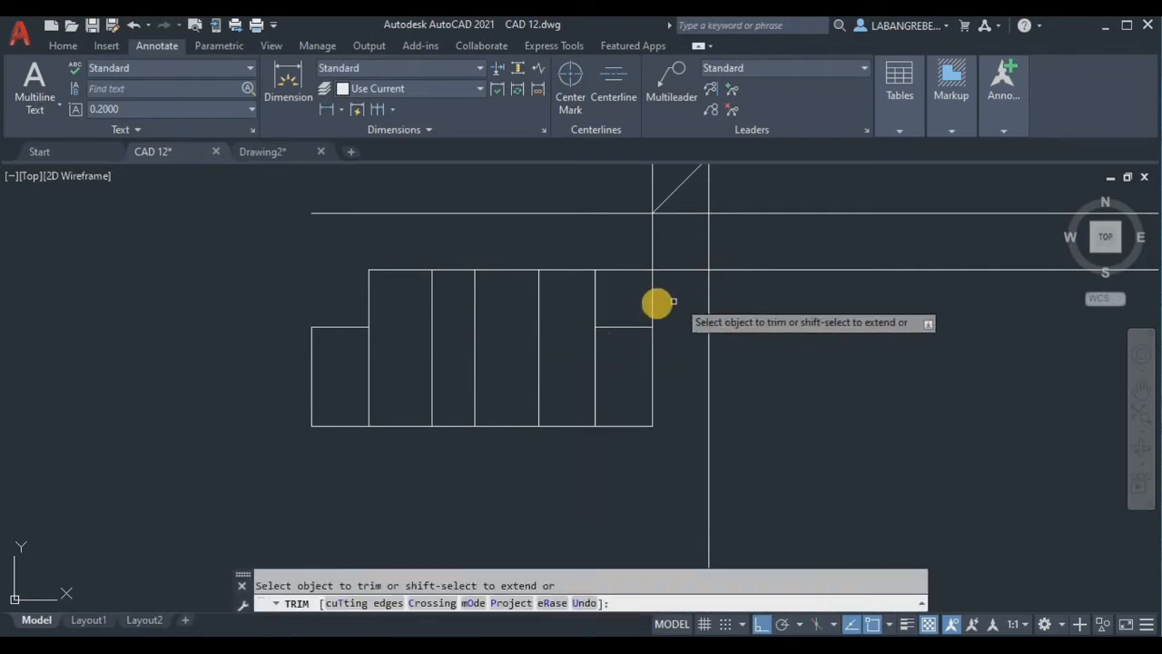
left_click(653, 289)
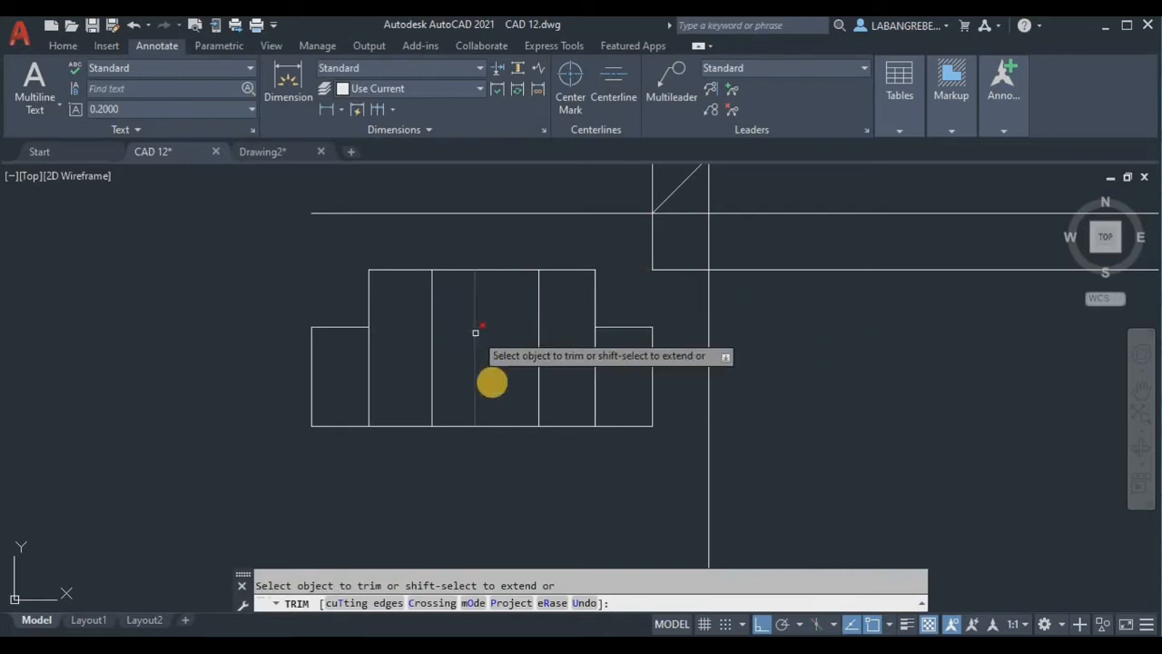
scroll(492, 383, "down", 2)
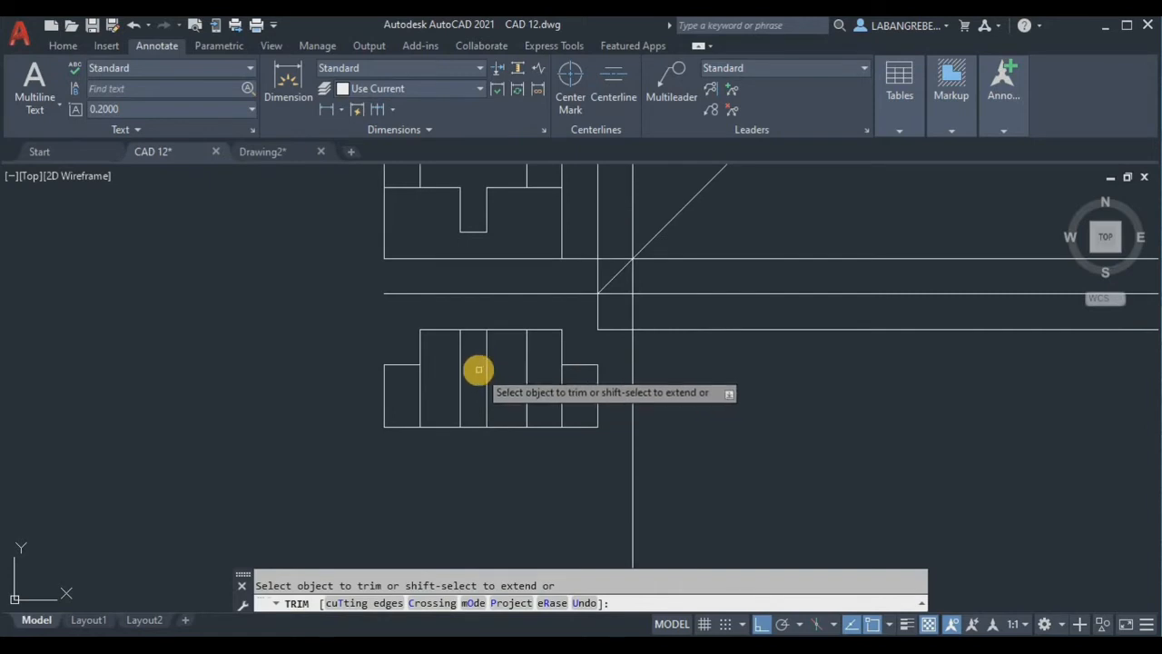
scroll(577, 397, "up", 2)
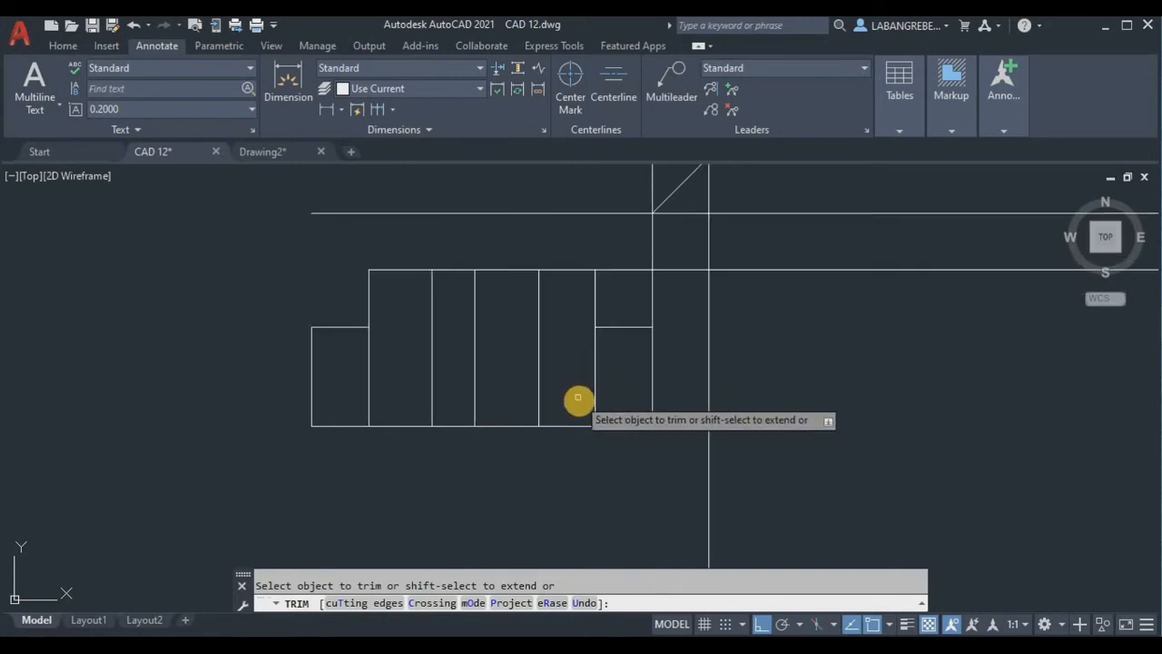
- Undo the recent front view edits back to before its upper-left corner was trimmed
key("Escape")
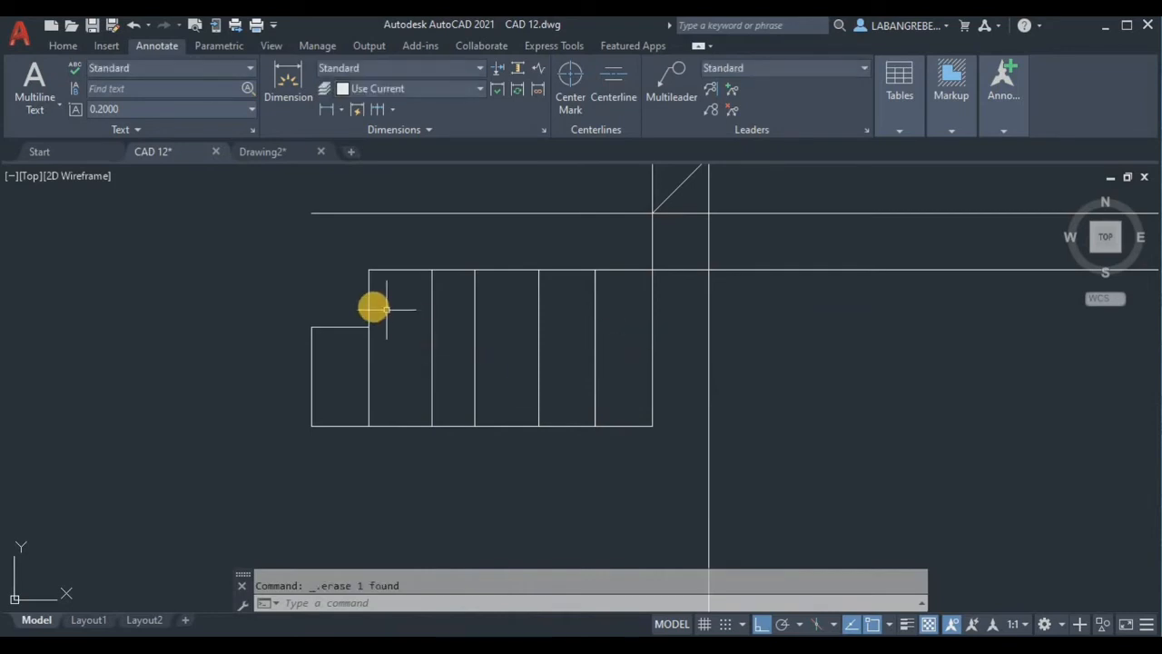
key("ctrl+z")
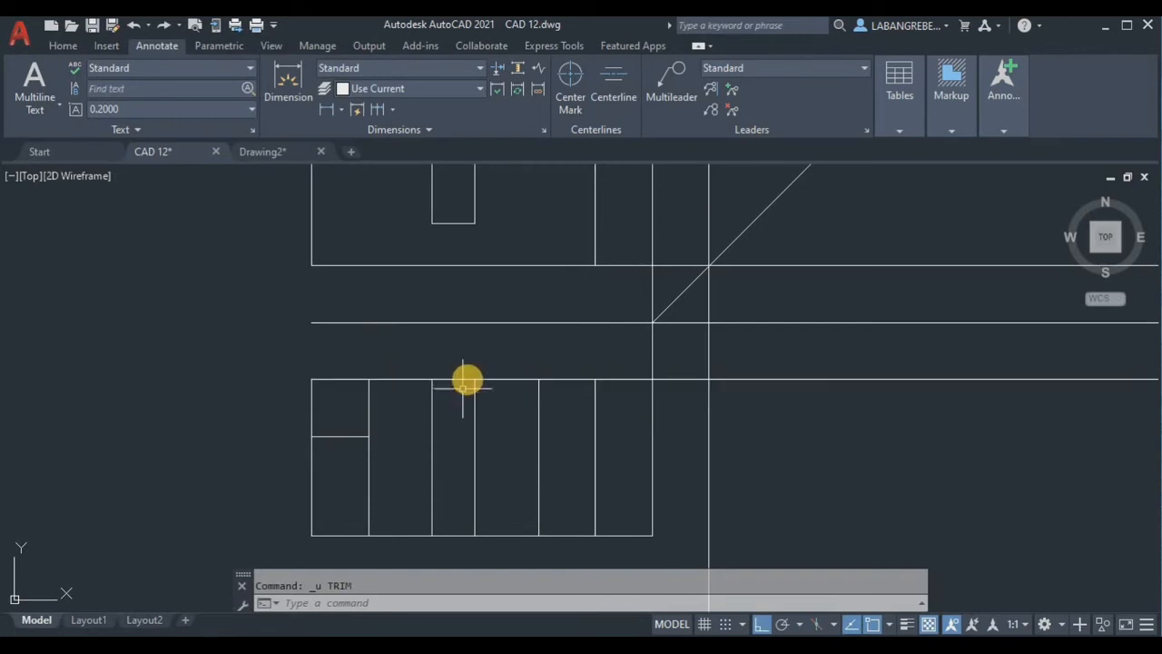
key("Escape")
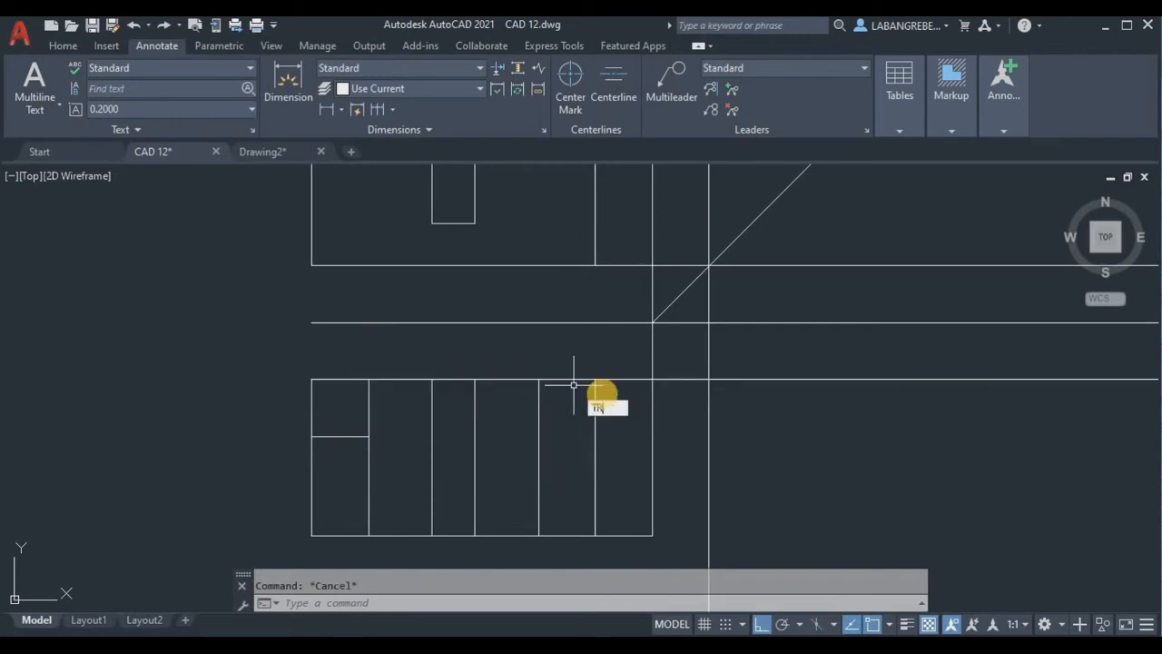
- Trim the front view's top and bottom edges between the top view's right-edge projection and the miter line's start vertical
key("Return")
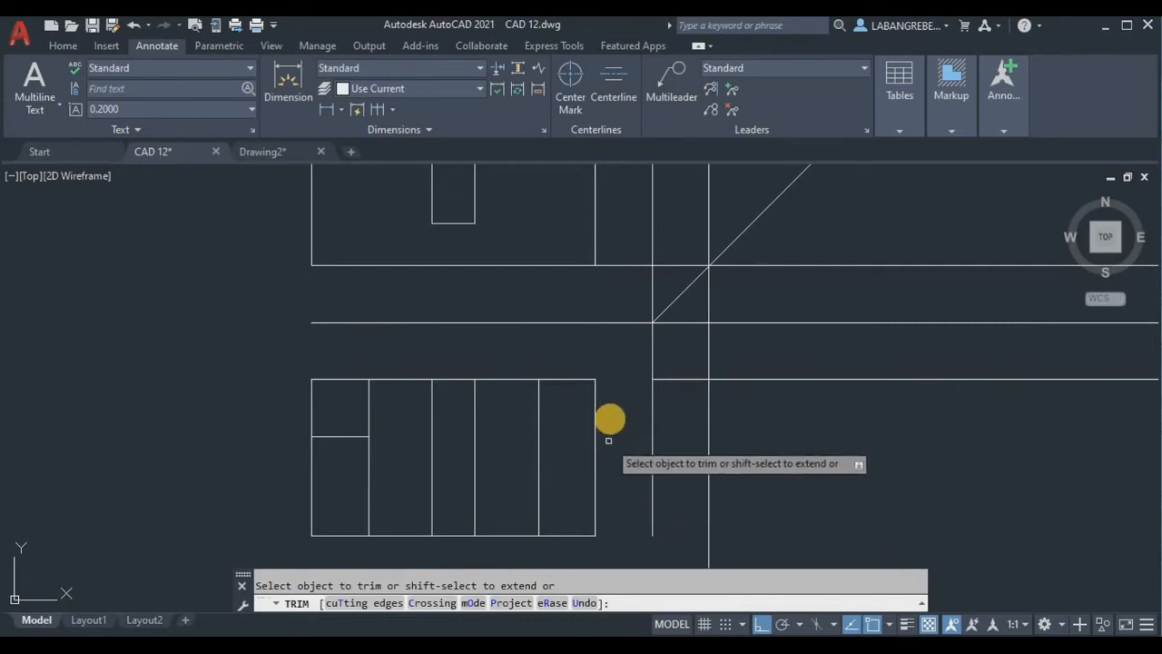
key("Escape")
middle_click_drag(584, 414, 601, 409)
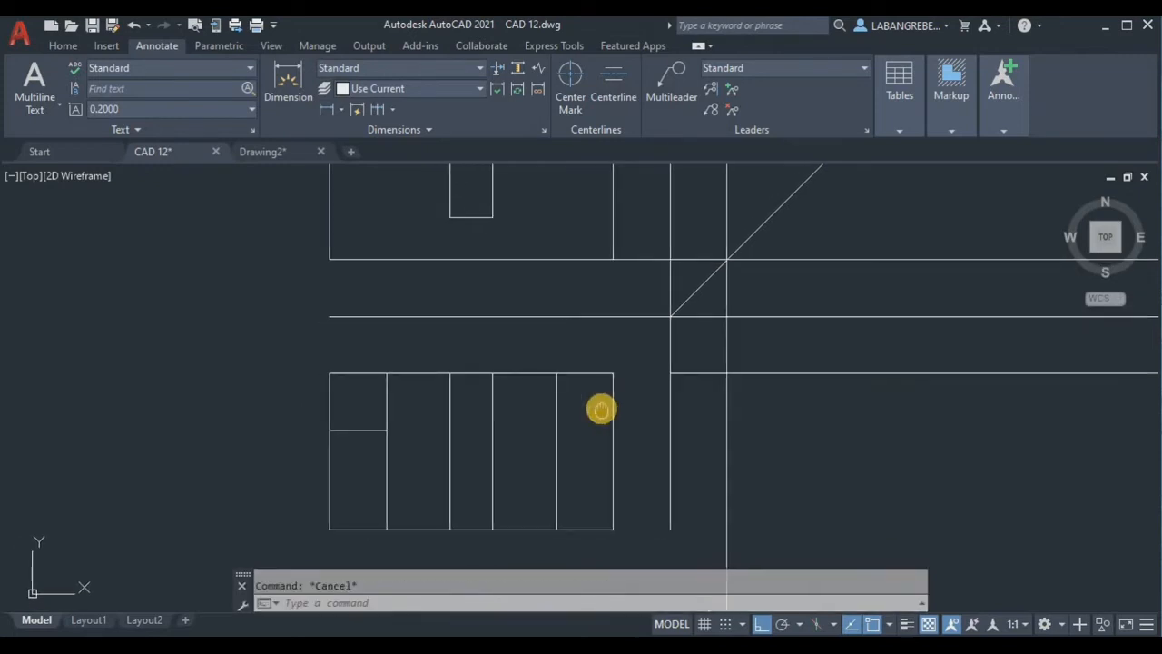
- Mirror the short step line about the vertical axis through the shortened front view's bottom-edge midpoint, keeping the source object
left_click(343, 431)
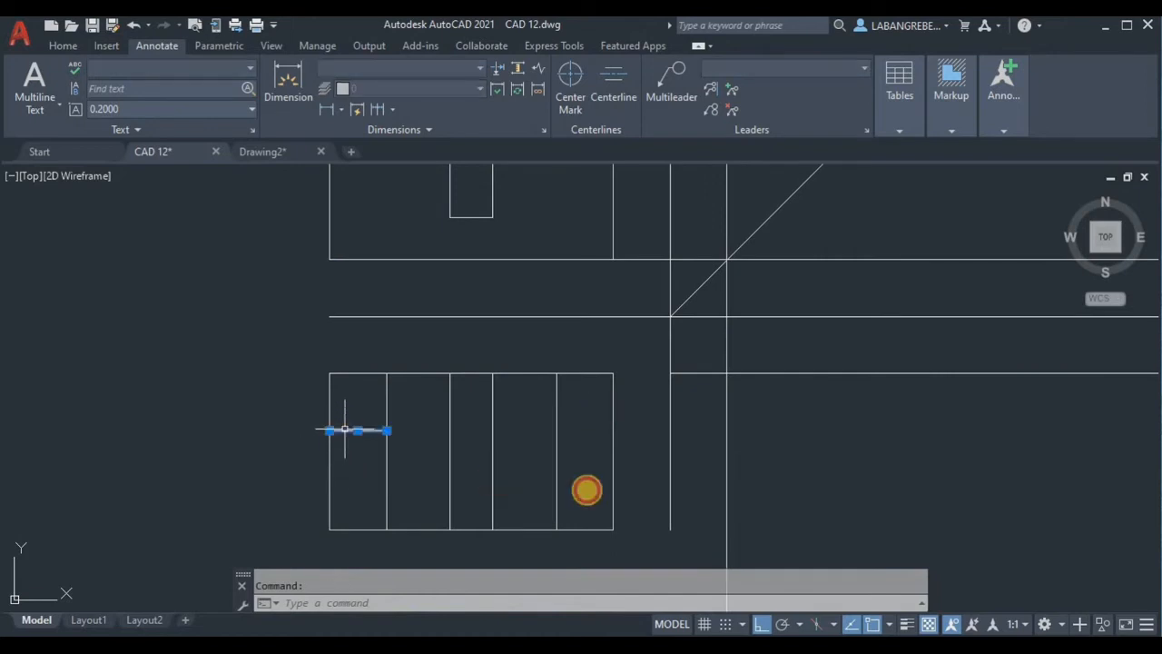
key("Return")
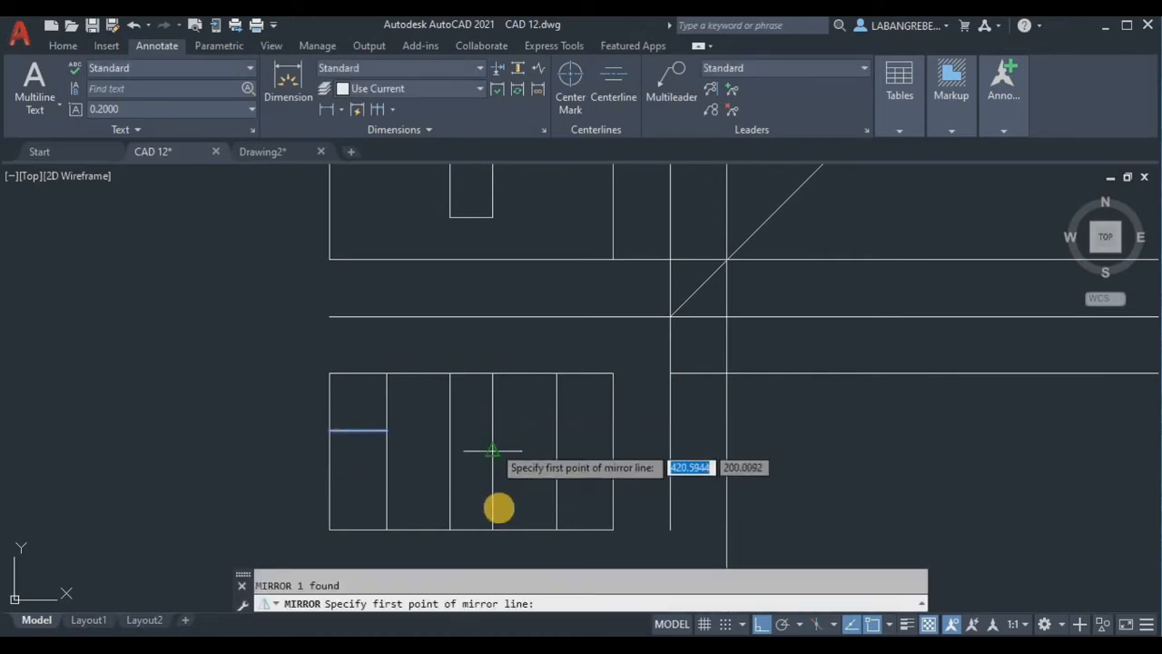
left_click(471, 529)
left_click(474, 410)
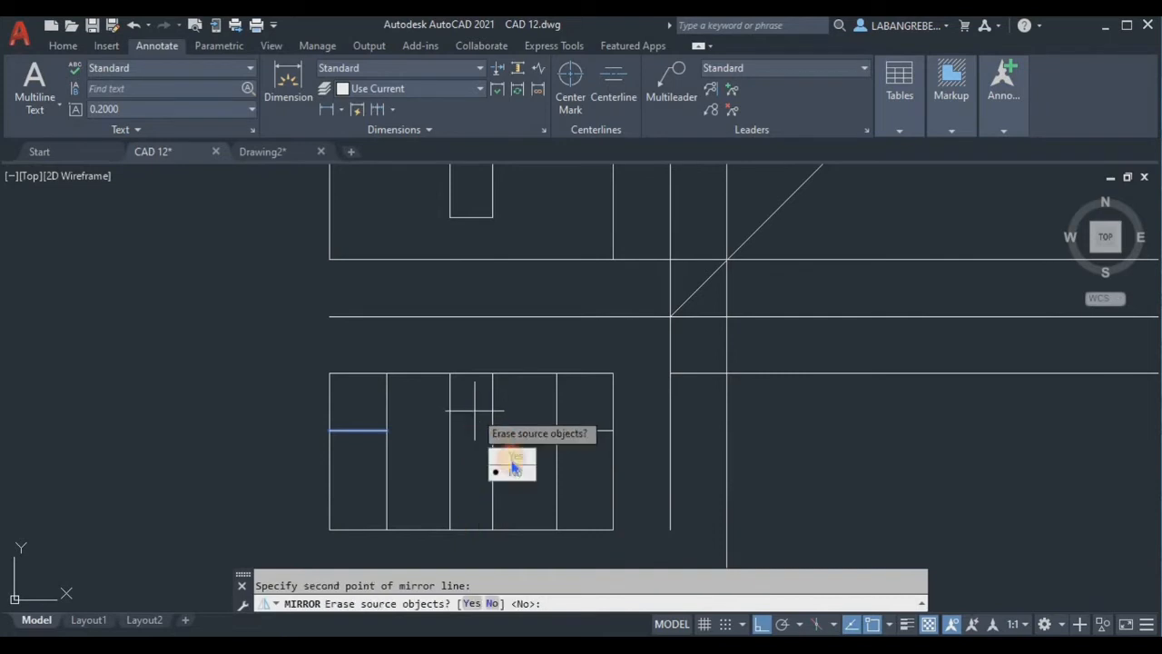
type("N")
key("Return")
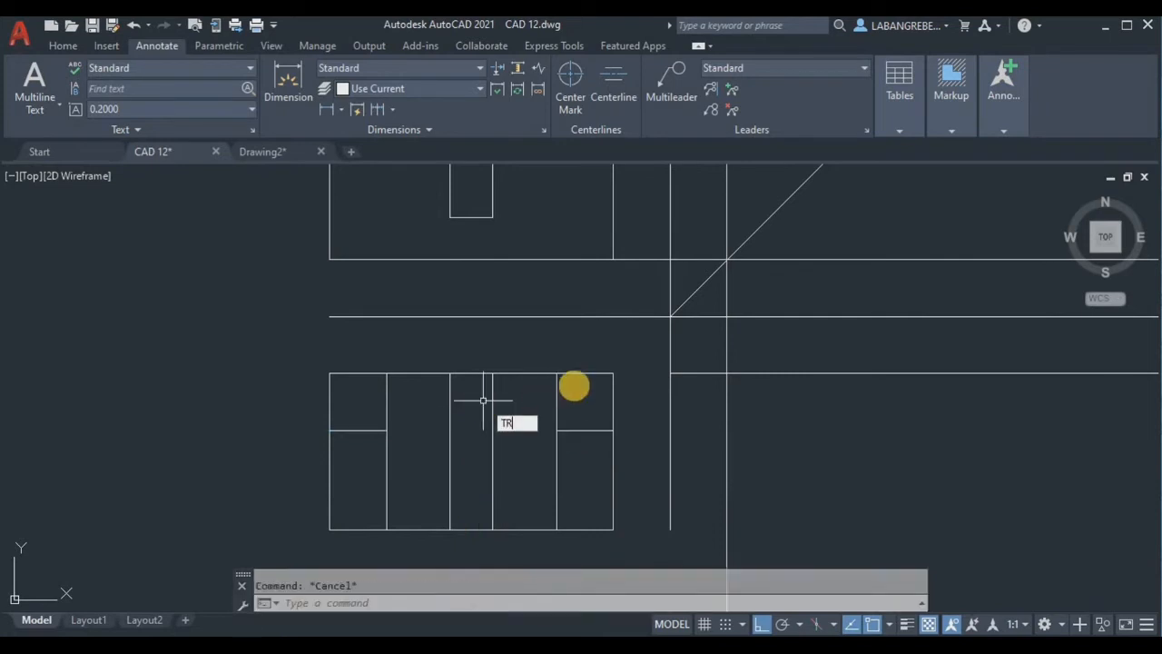
- Trim the front view's upper-right and upper-left corners above the short step lines, leaving a raised central block
type("TR")
key("Return")
mouse_move(607, 384)
left_mouse_down()
mouse_move(591, 363)
mouse_move(500, 389)
left_mouse_up()
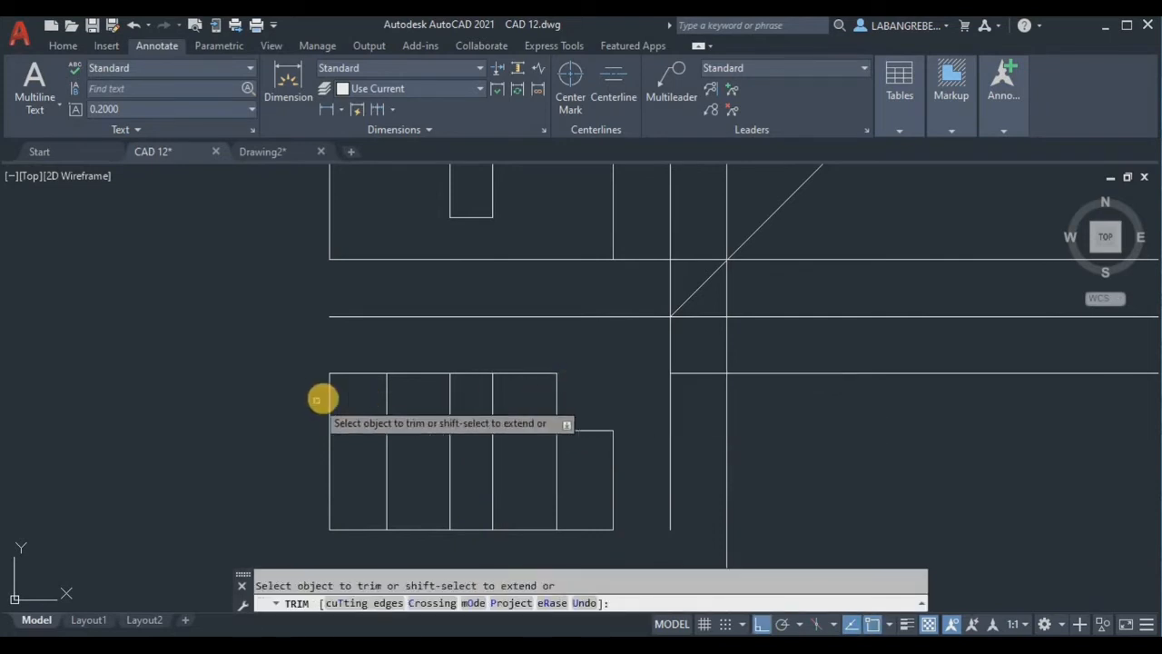
mouse_move(323, 399)
left_mouse_down()
mouse_move(333, 350)
mouse_move(314, 357)
mouse_move(411, 427)
left_mouse_up()
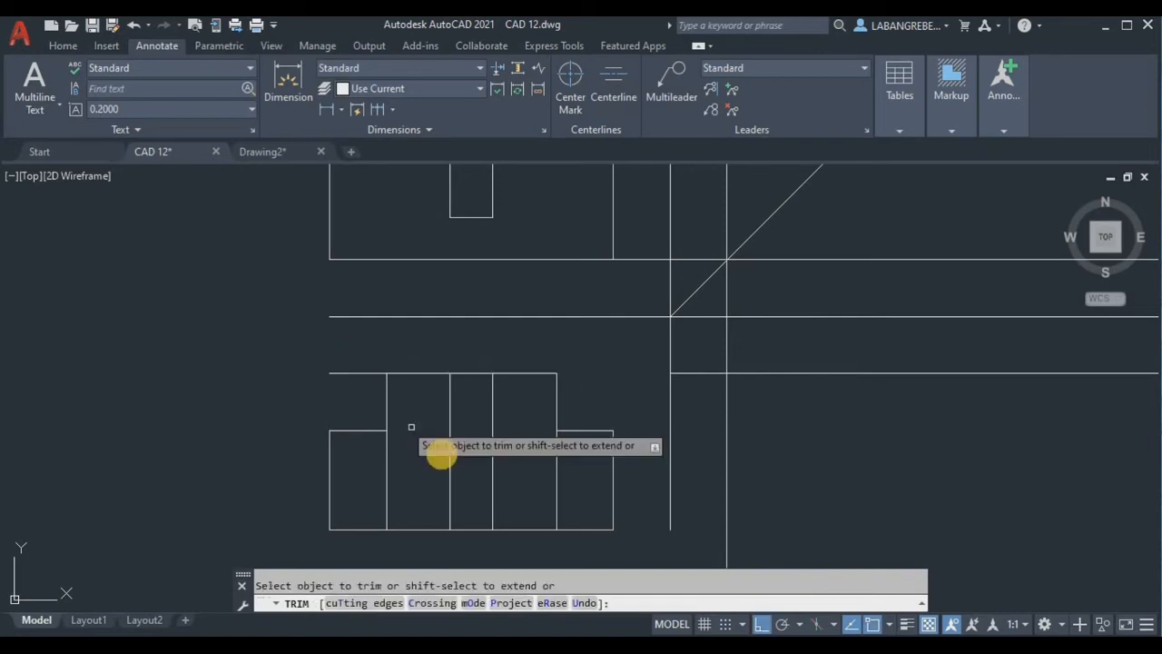
key("Escape")
type("TR")
key("Return")
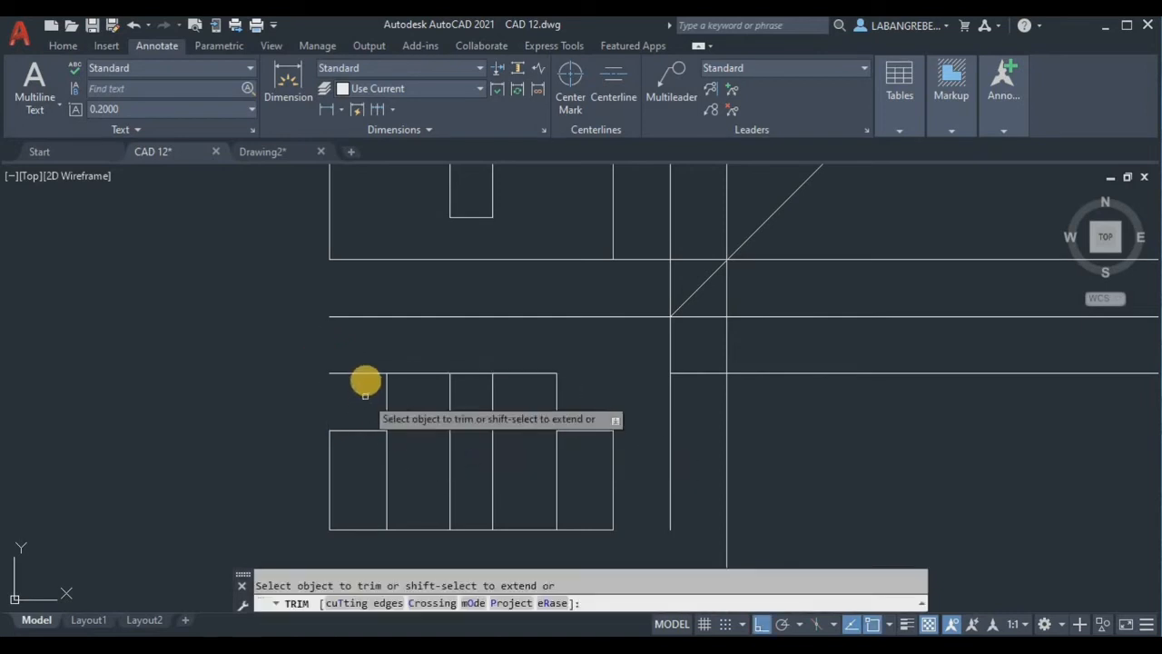
left_click(363, 372)
key("Escape")
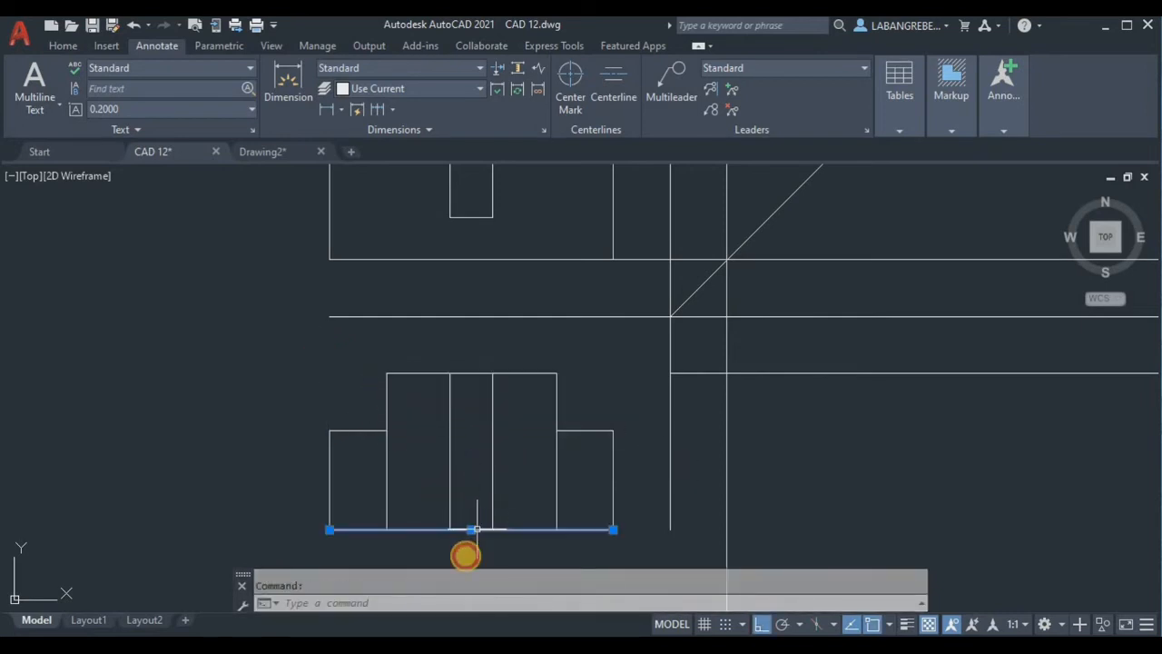
- Copy the front view's bottom edge straight up from its left endpoint to form a horizontal line below the step lines
type("O")
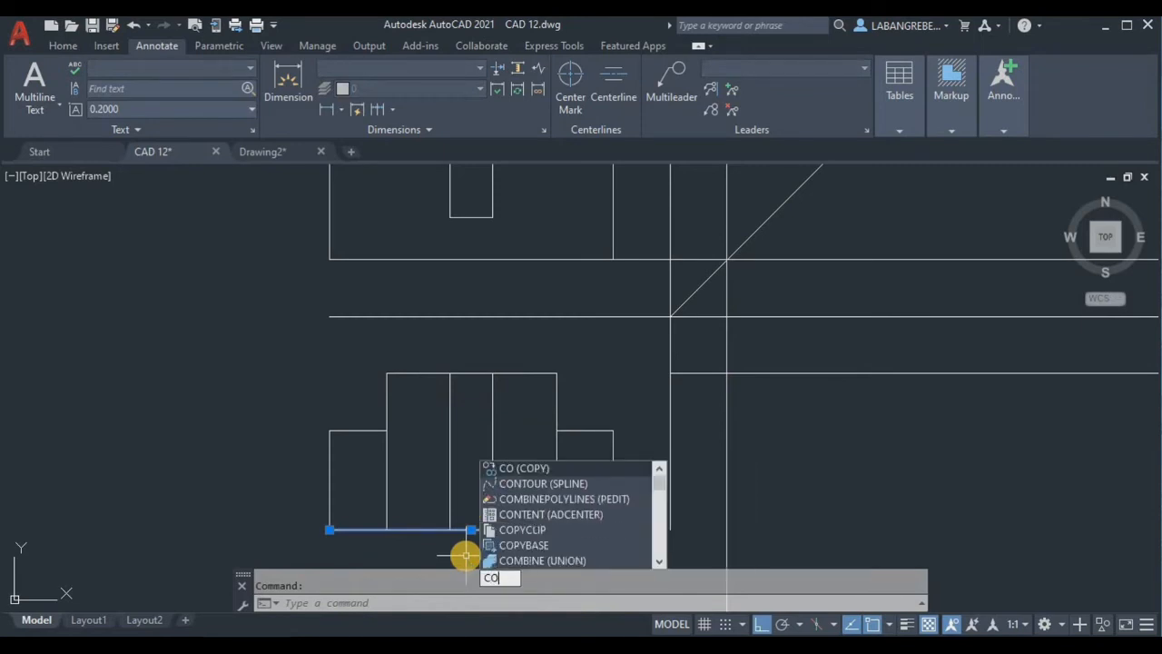
key("Return")
left_click(332, 532)
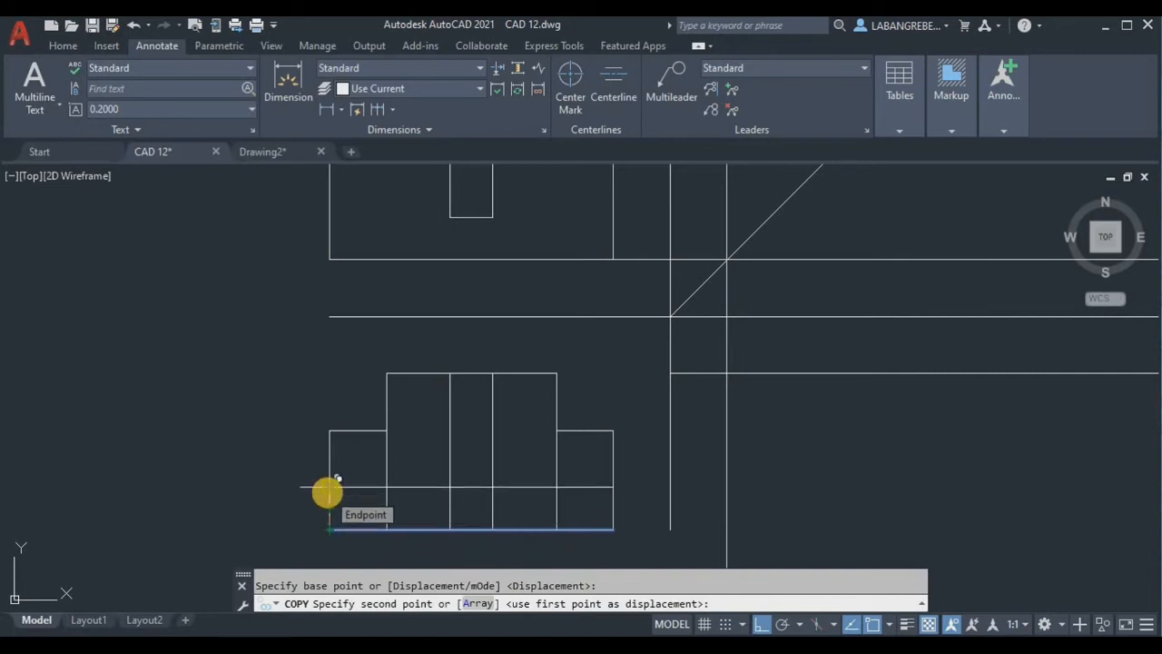
left_click(329, 487)
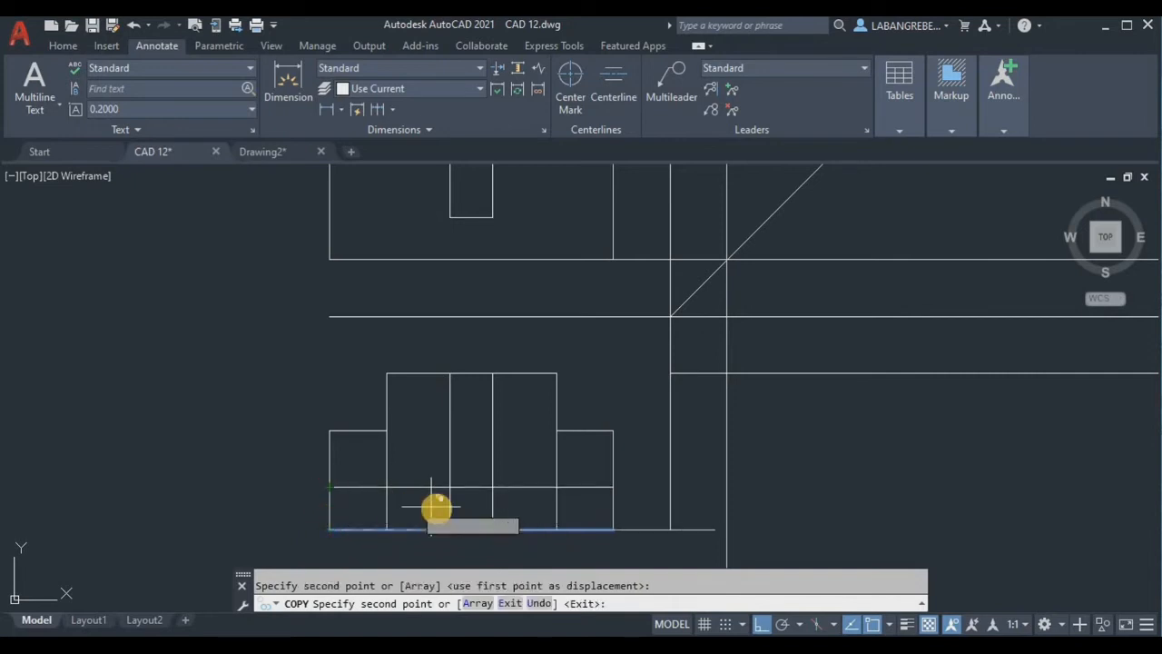
key("Escape")
- Trim the front view's inner verticals below the copied horizontal line and the two step verticals between that line and the step lines
type("TR")
key("Return")
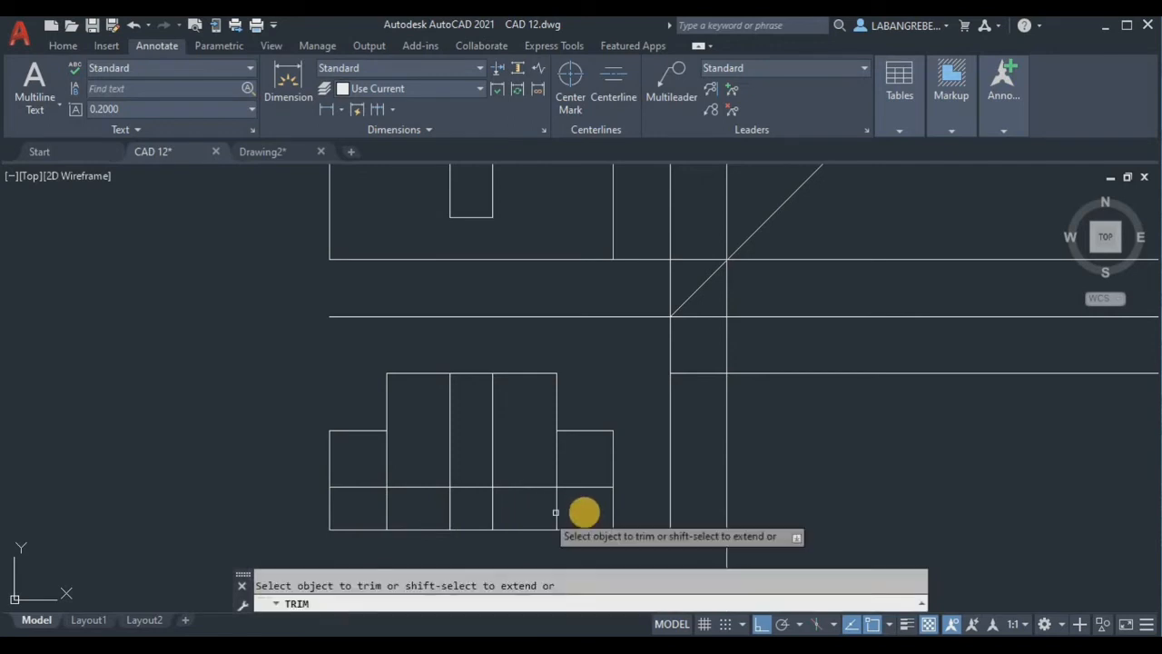
left_click(585, 511)
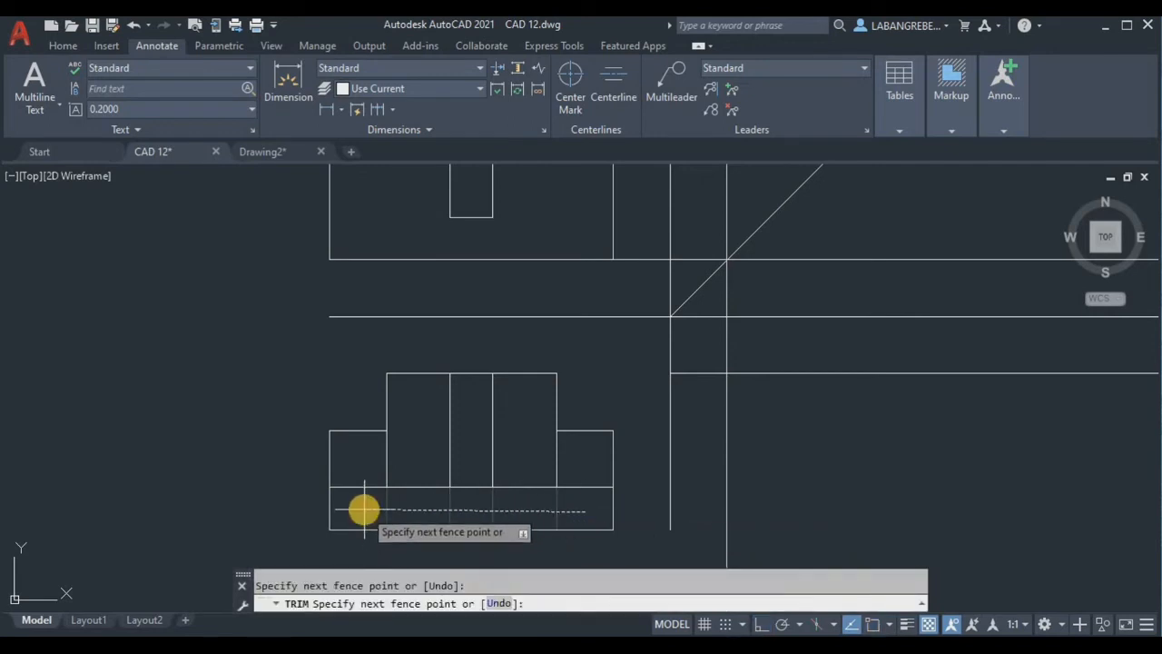
key("Return")
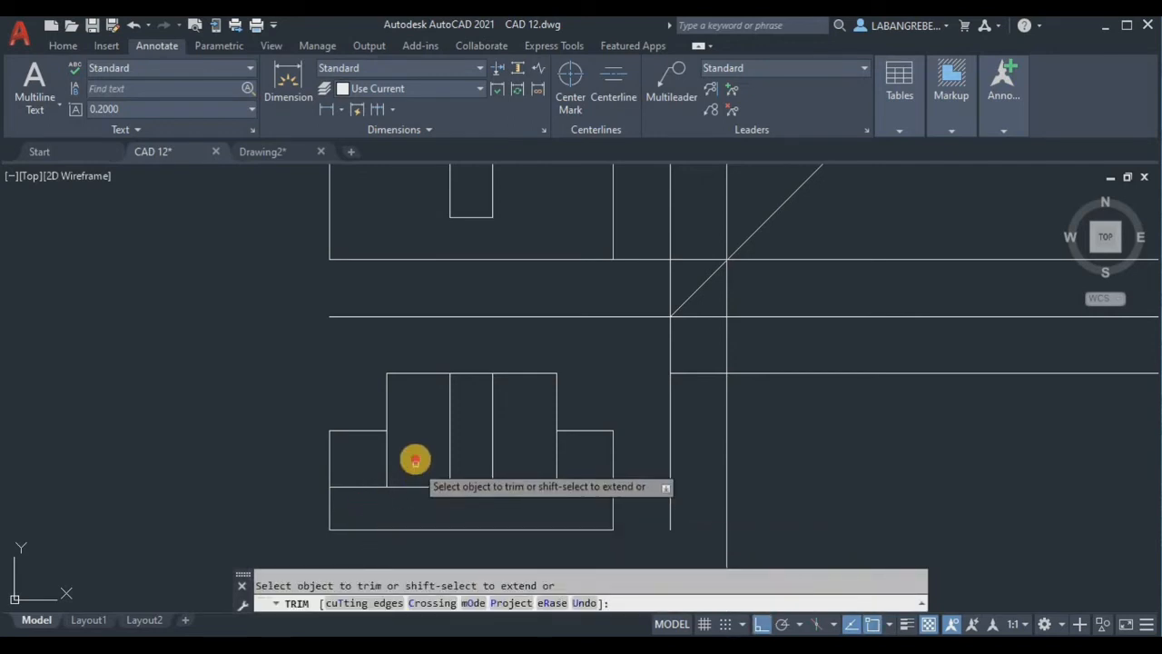
left_click(374, 458)
key("Return")
left_click(574, 449)
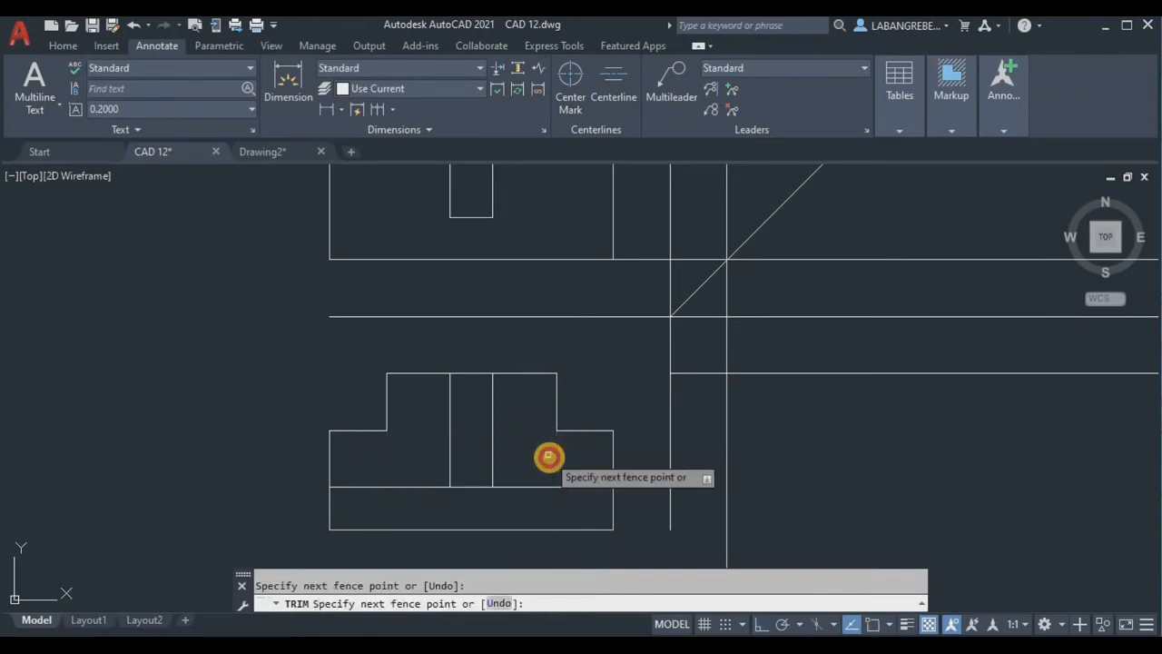
key("Return")
key("F8")
mouse_move(643, 529)
middle_mouse_down()
mouse_move(681, 485)
mouse_move(675, 509)
mouse_move(661, 492)
middle_mouse_up()
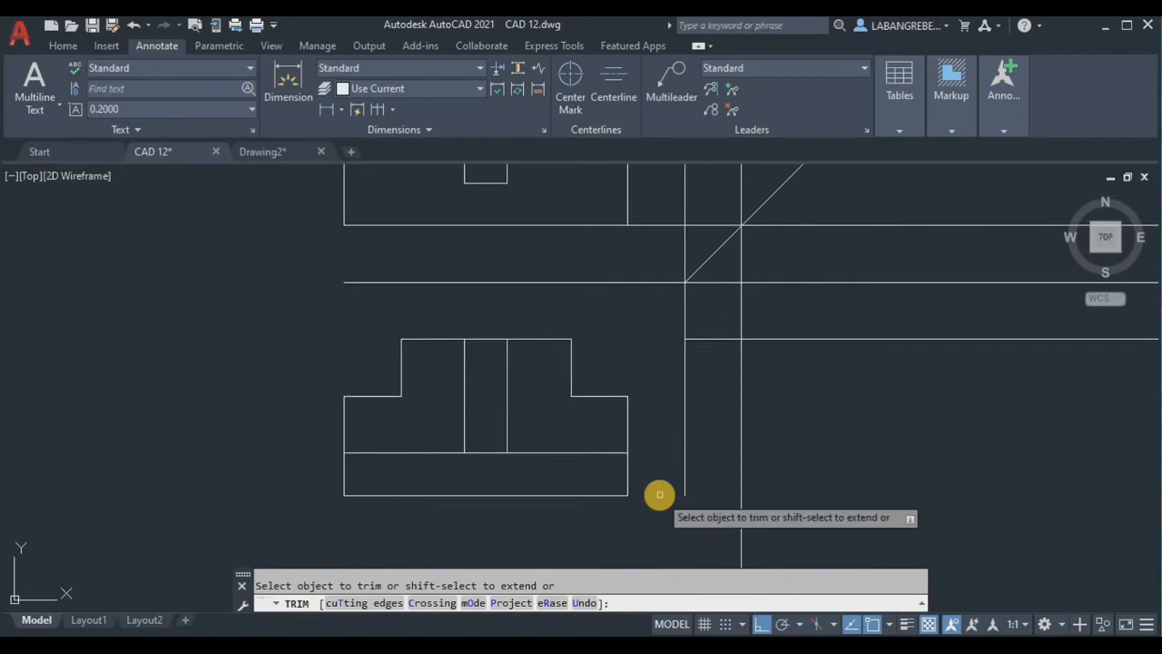
key("Escape")
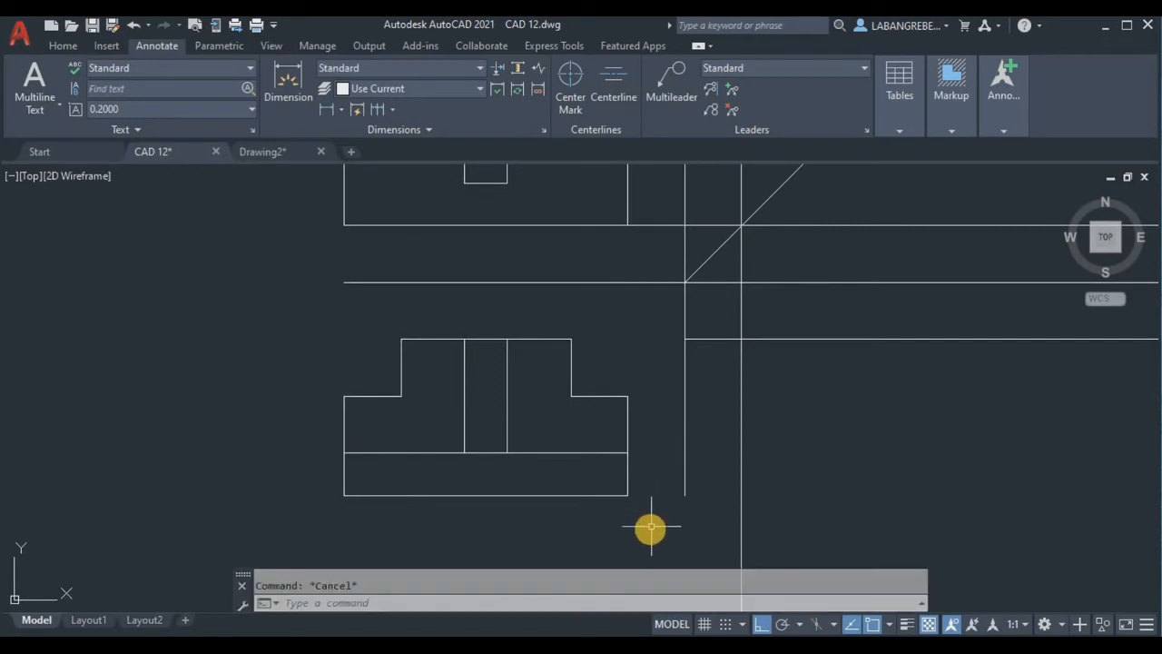
- Draw a horizontal construction line through the top view's upper-right corner, crossing the miter line
scroll(245, 497, "down", 2)
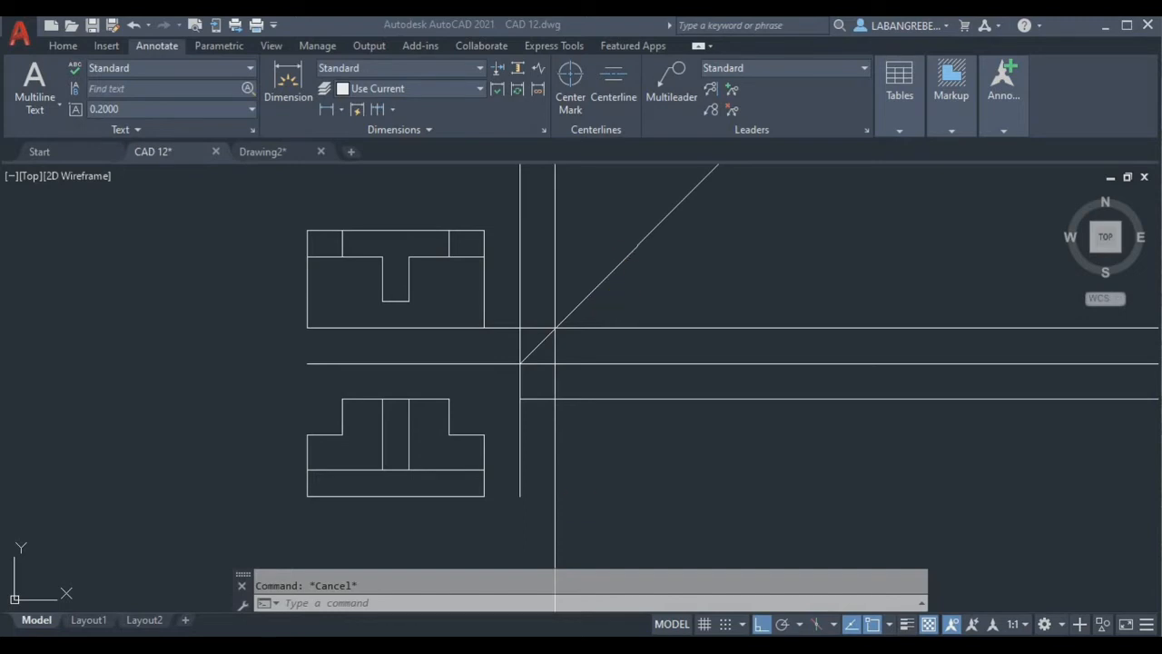
left_click(418, 604)
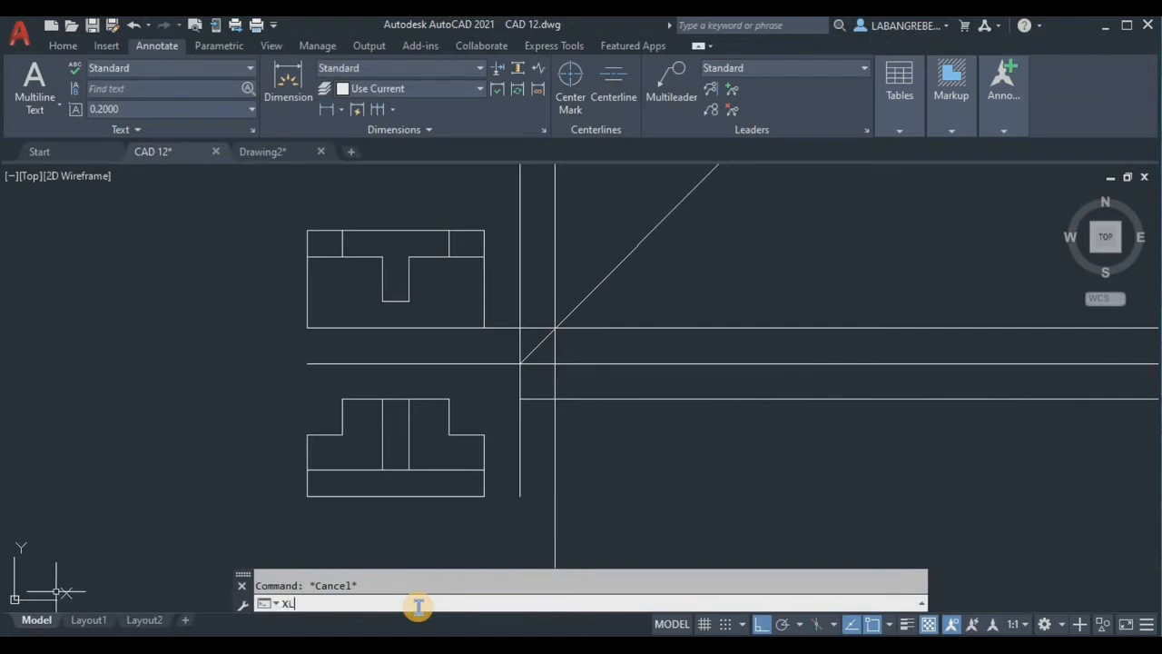
type("XL")
key("Return")
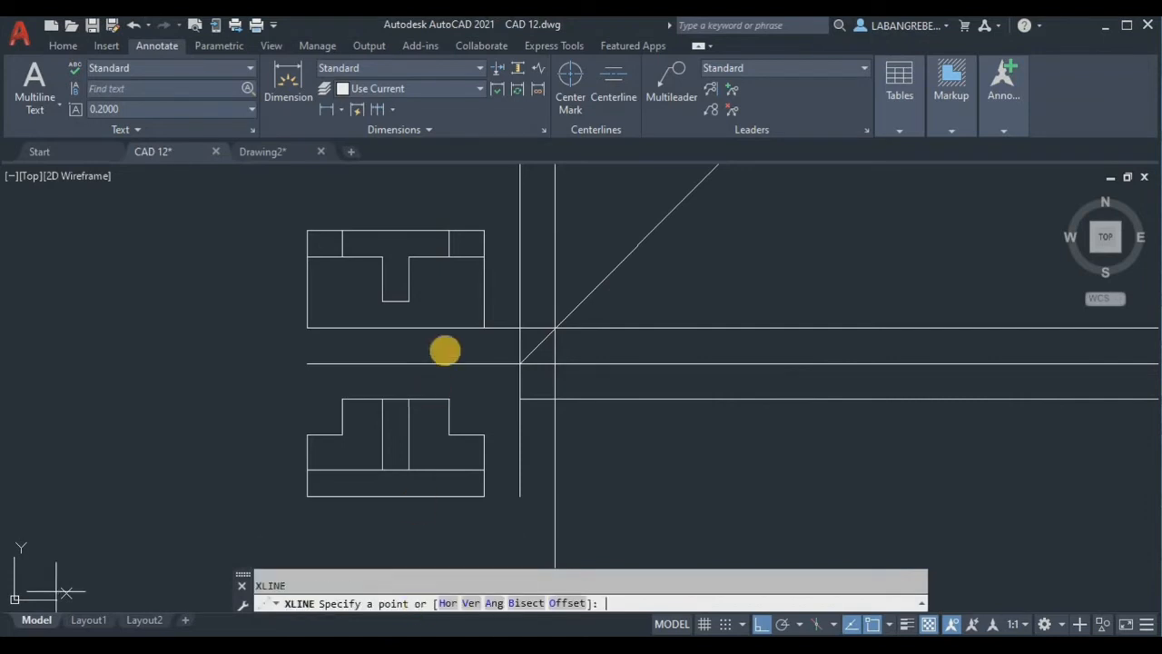
left_click(484, 232)
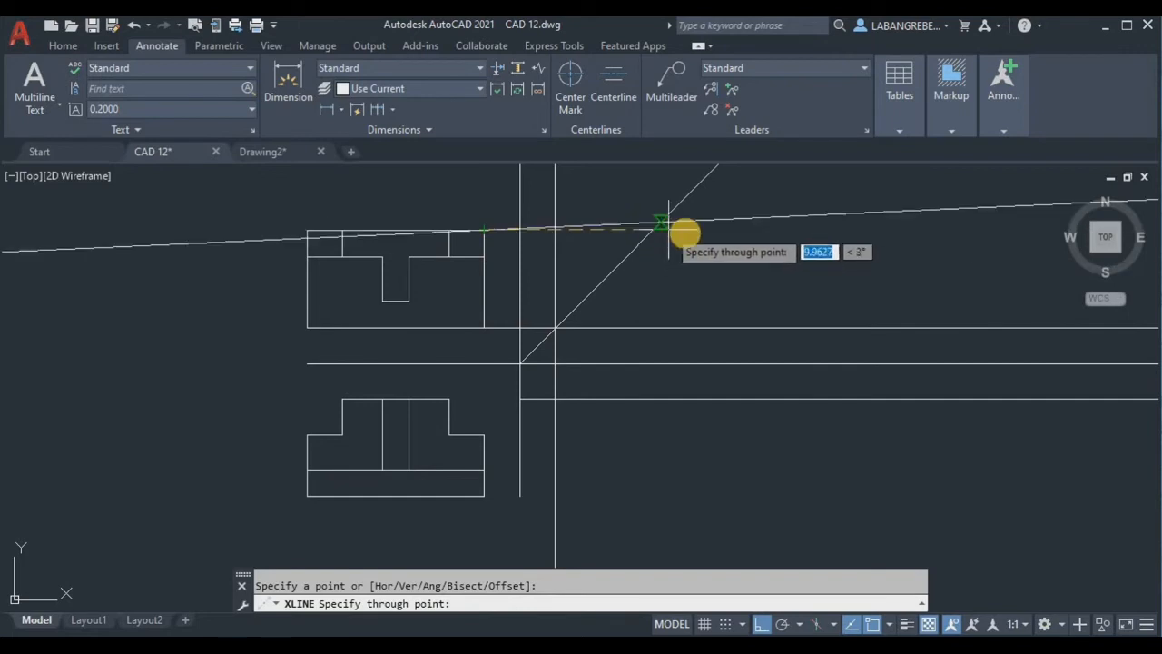
left_click(695, 231)
key("Return")
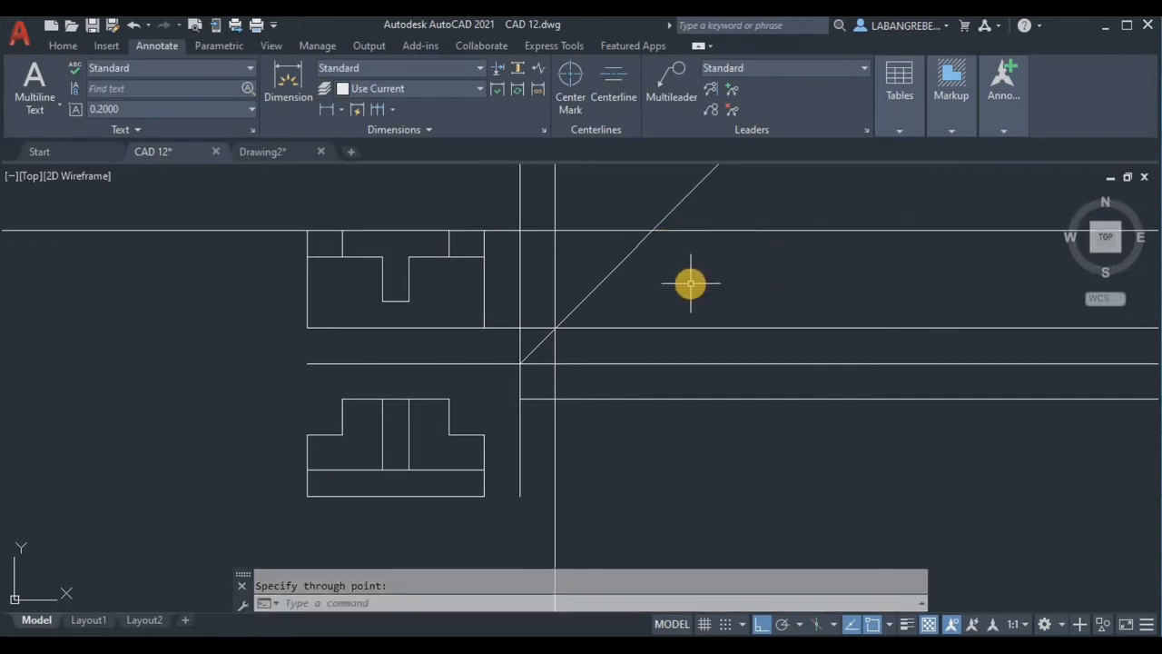
- Draw a vertical line from the new construction line's intersection with the miter line down past the front view's bottom level
type("l")
key("Return")
left_click(653, 231)
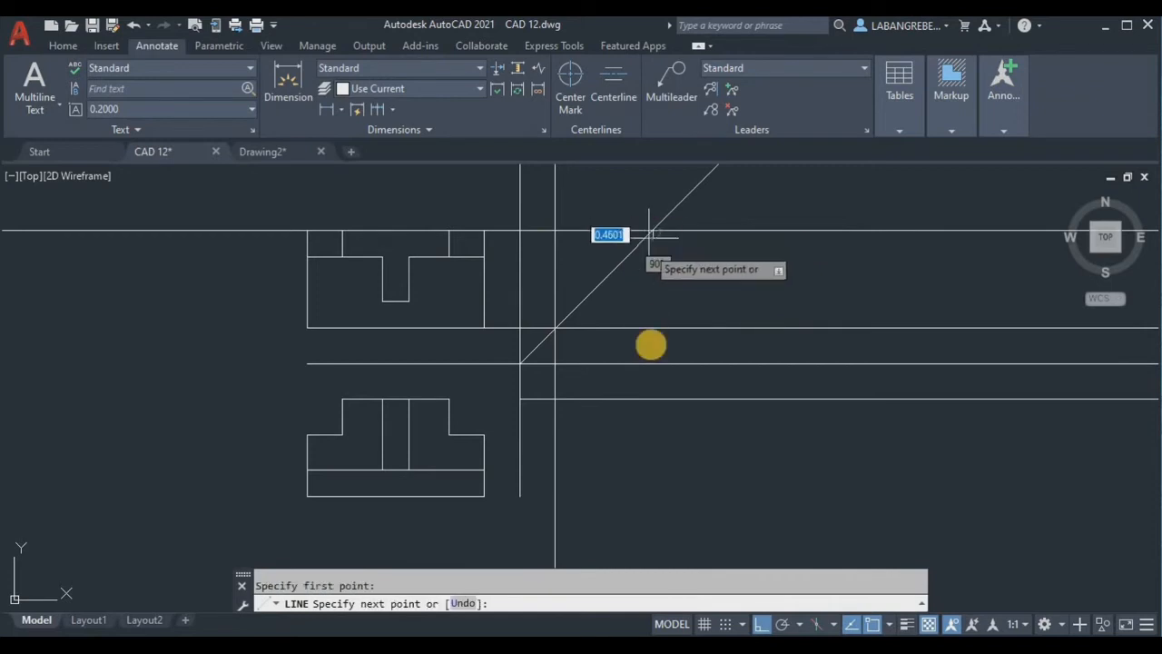
left_click(653, 535)
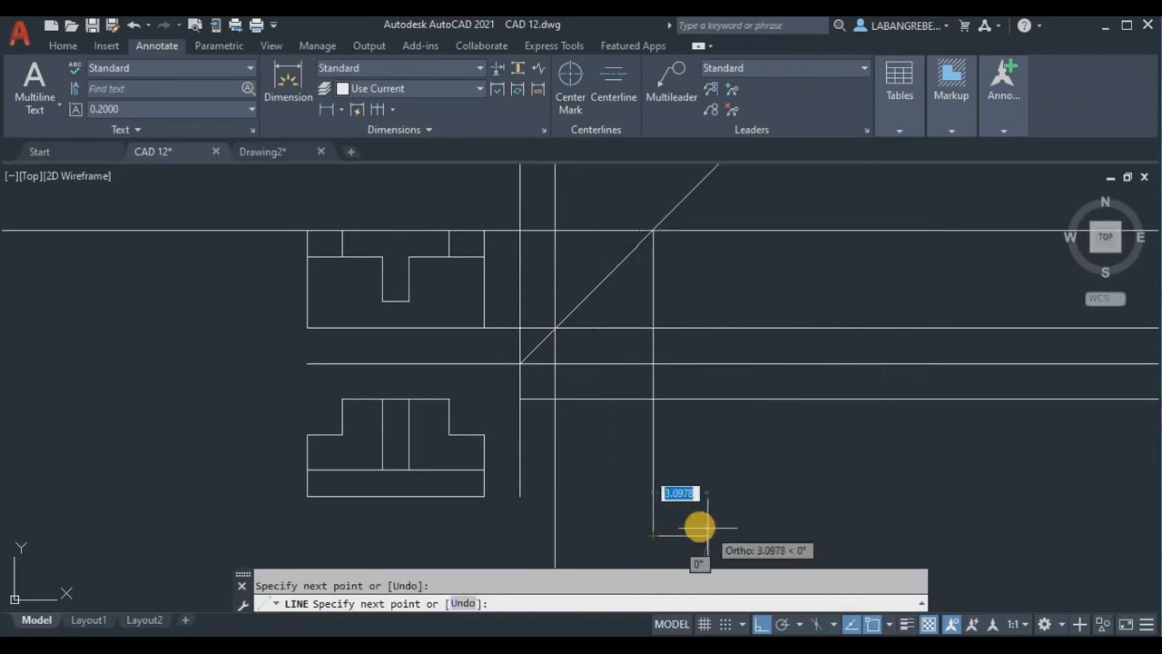
key("Return")
- Draw a horizontal line from the front view's lower-right corner out past the vertical projected from the miter line
type("l")
key("Return")
left_click(484, 496)
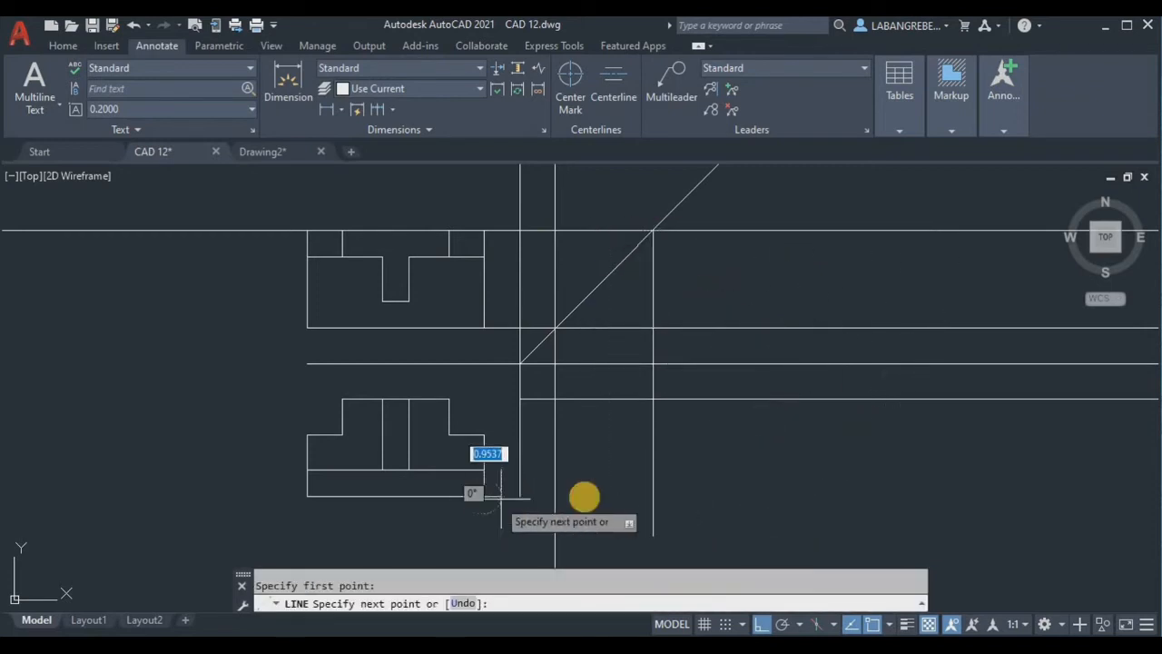
left_click(723, 484)
key("Return")
- Try to place a horizontal construction line through the step line's endpoint on the top view's right edge
type("l")
key("Return")
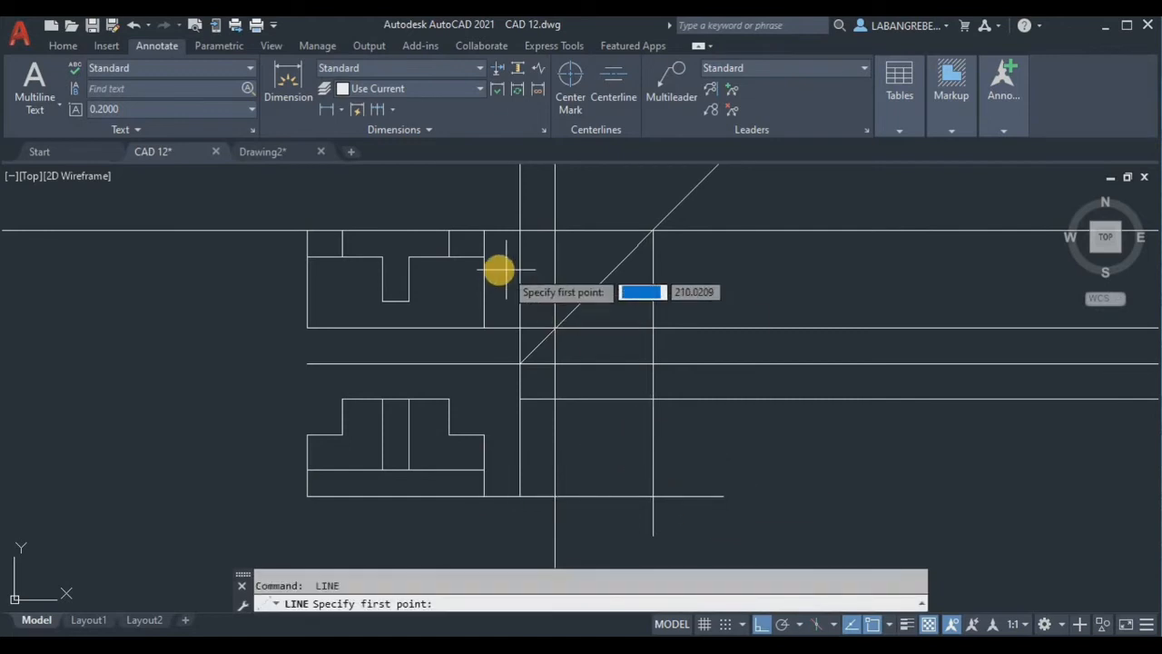
key("Escape")
type("x")
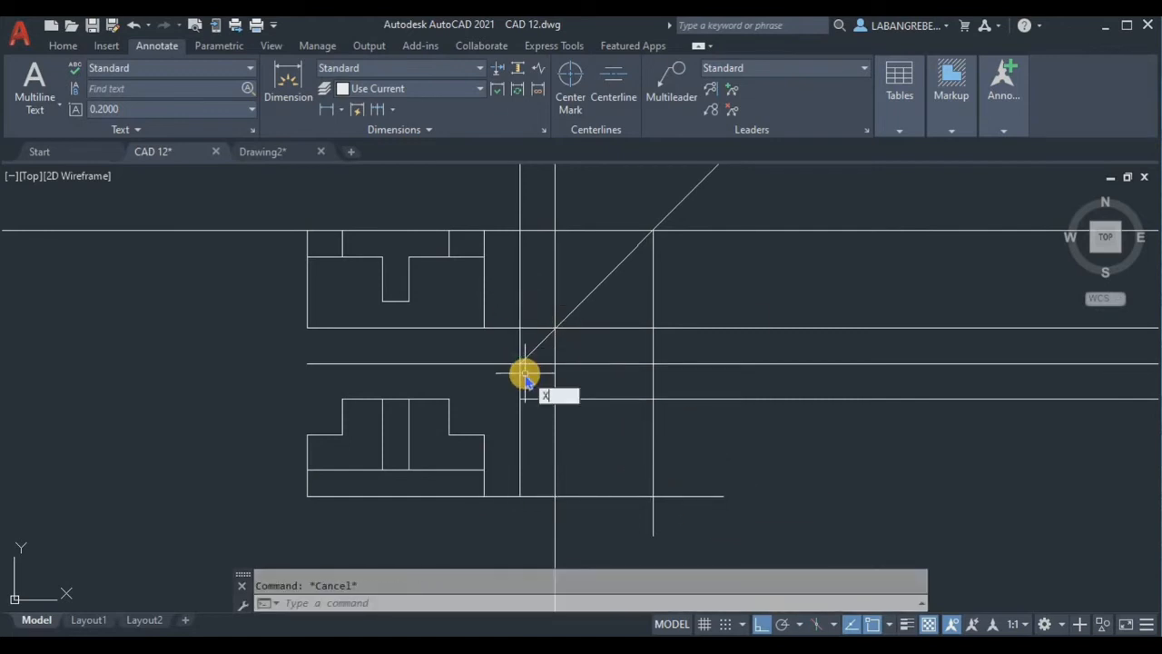
type("l")
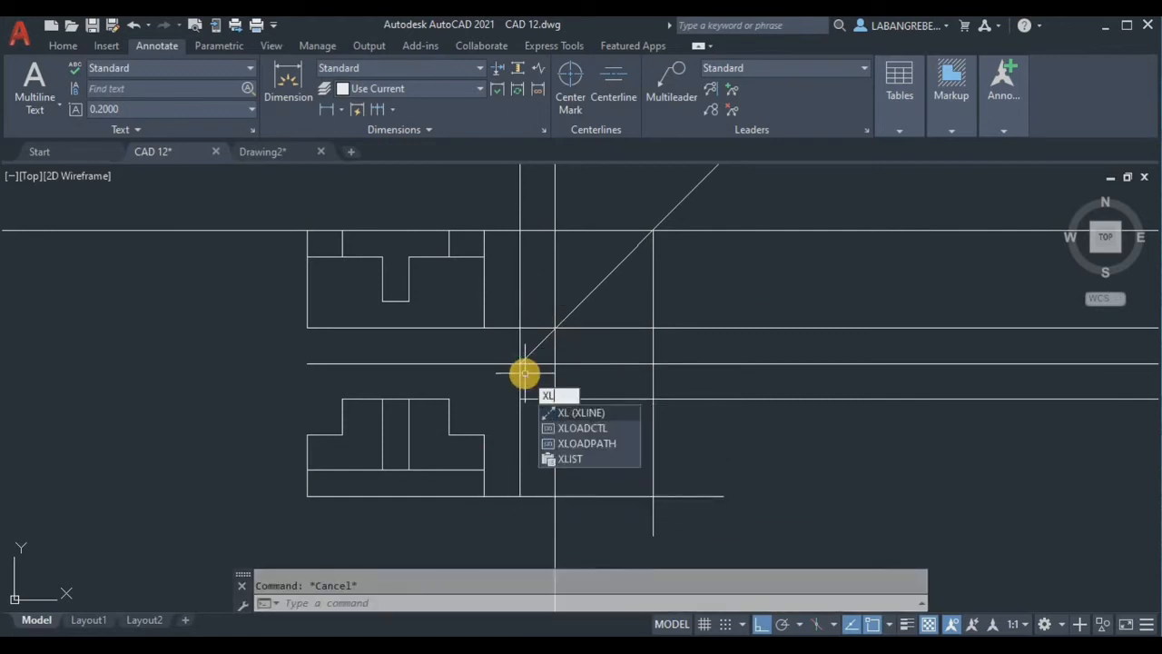
key("Return")
left_click(484, 257)
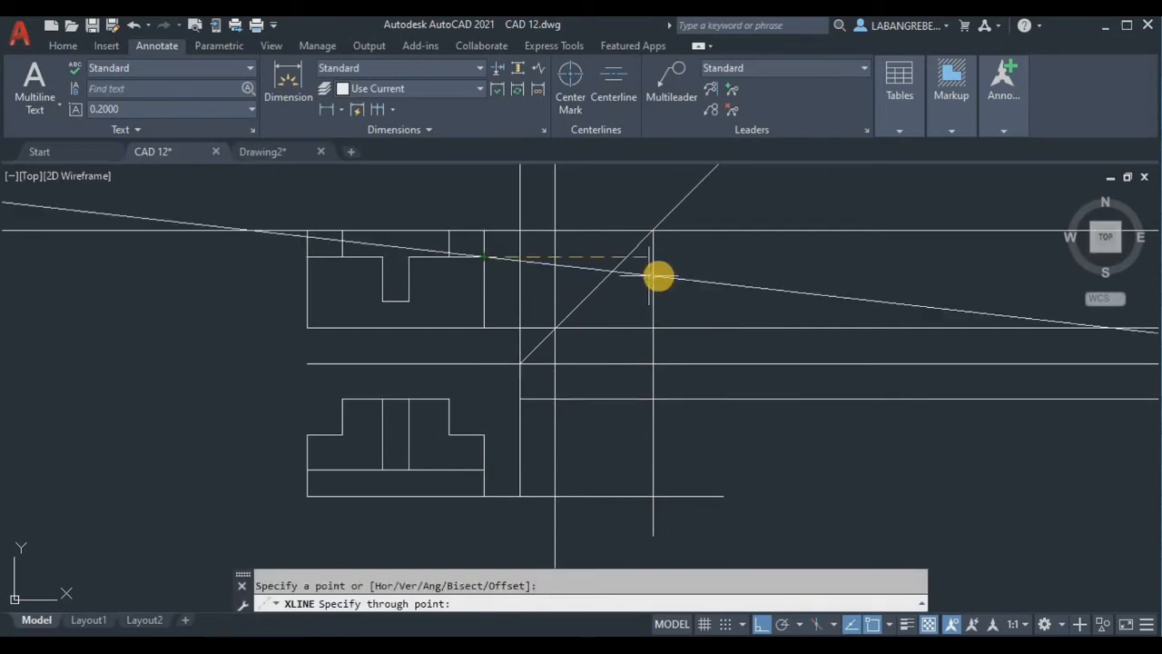
left_click(630, 258)
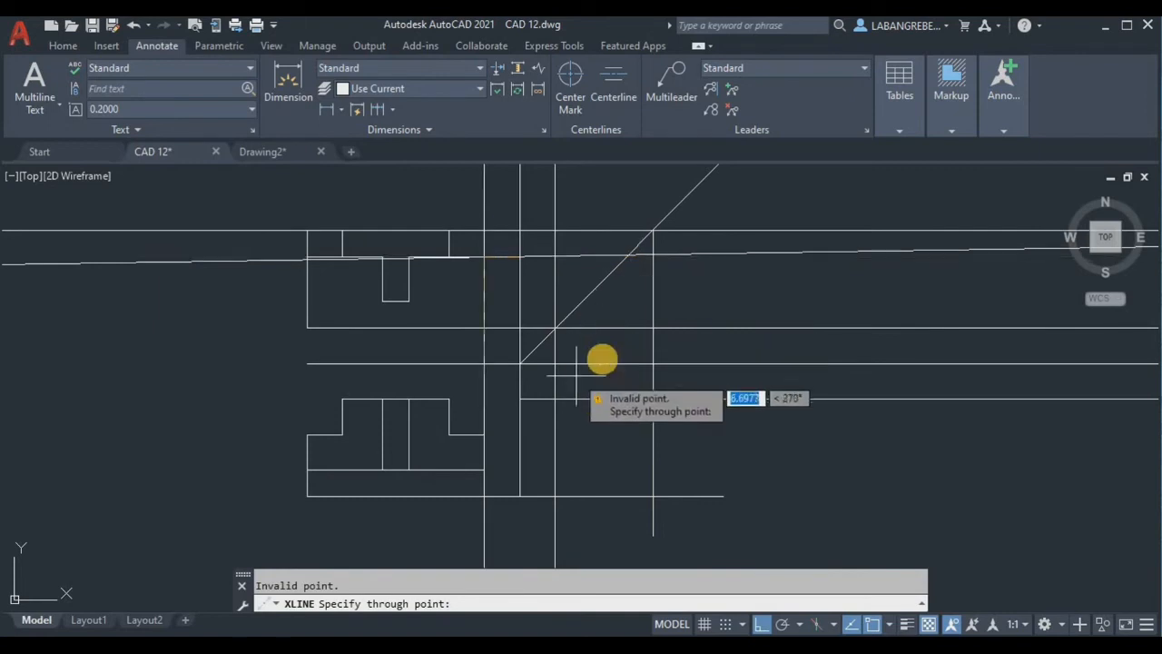
- Undo the misplaced construction line at the top view's right edge
key("Escape")
key("ctrl+z")
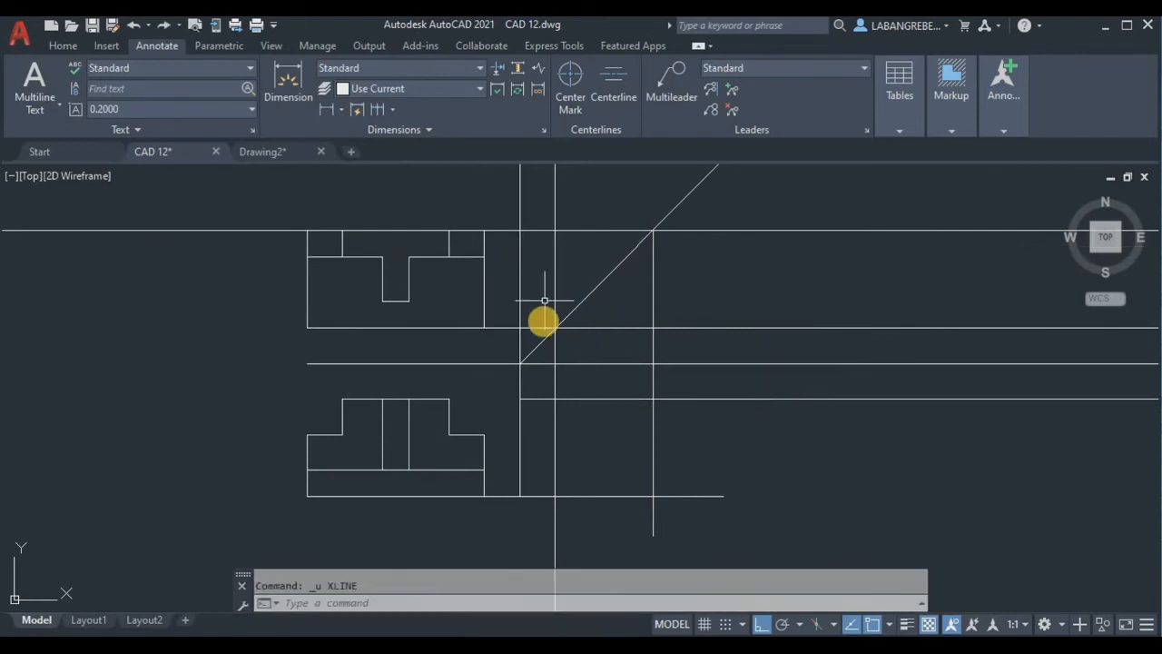
key("Escape")
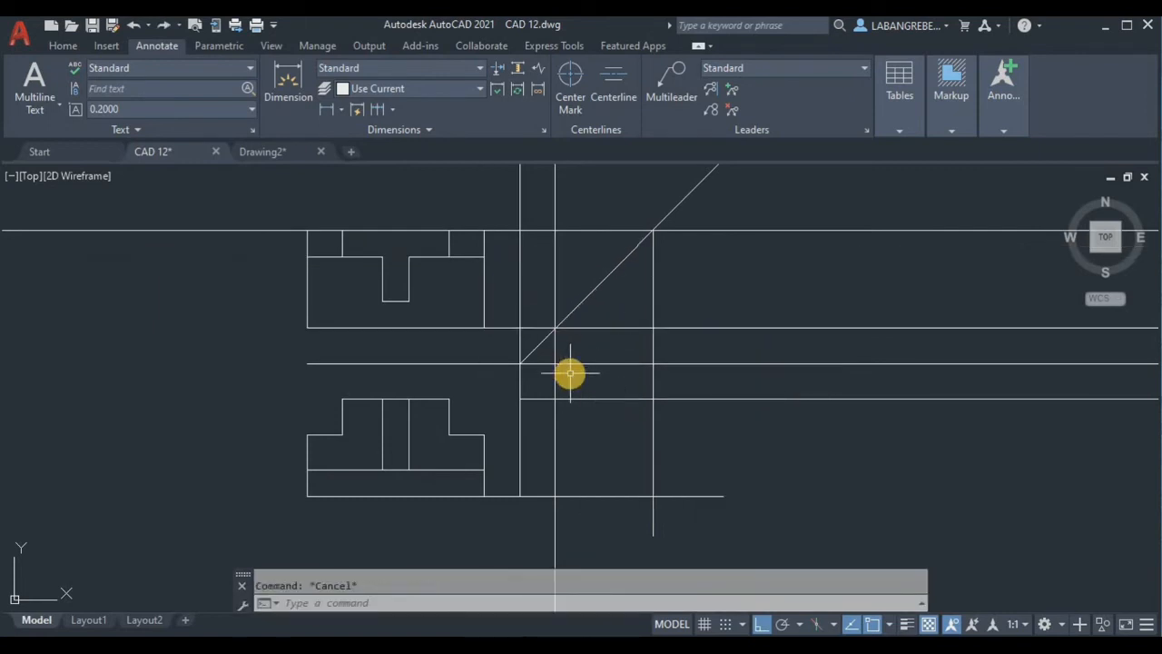
- Draw a horizontal construction line through the step line's endpoint on the top view's right edge, crossing the miter line
key("Return")
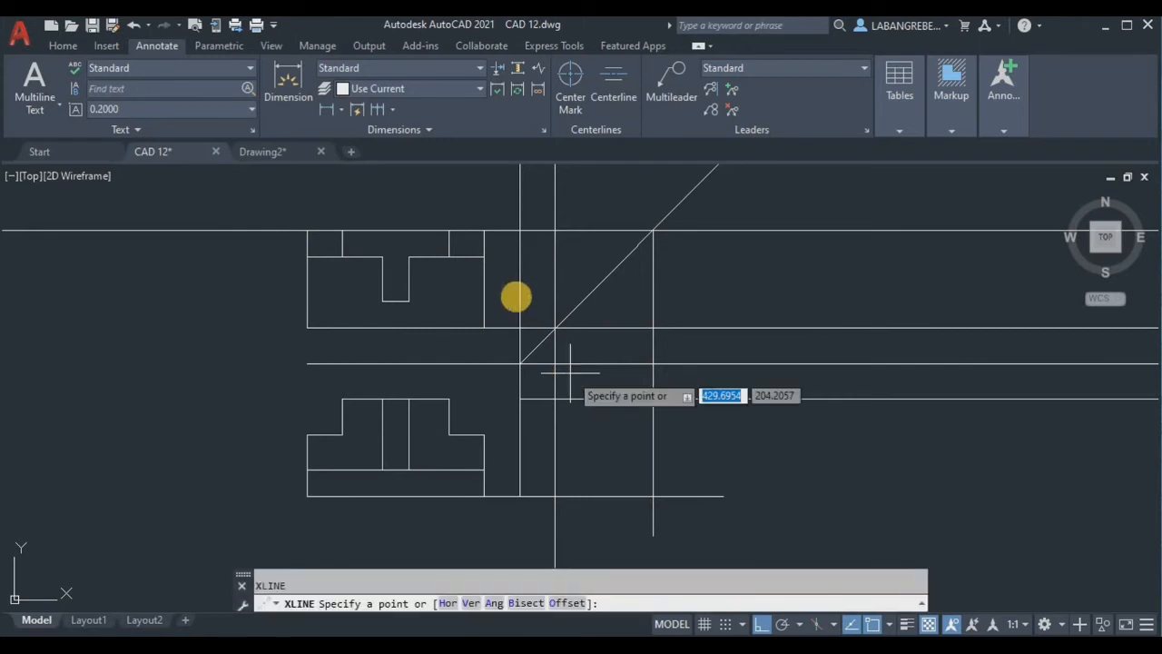
left_click(484, 257)
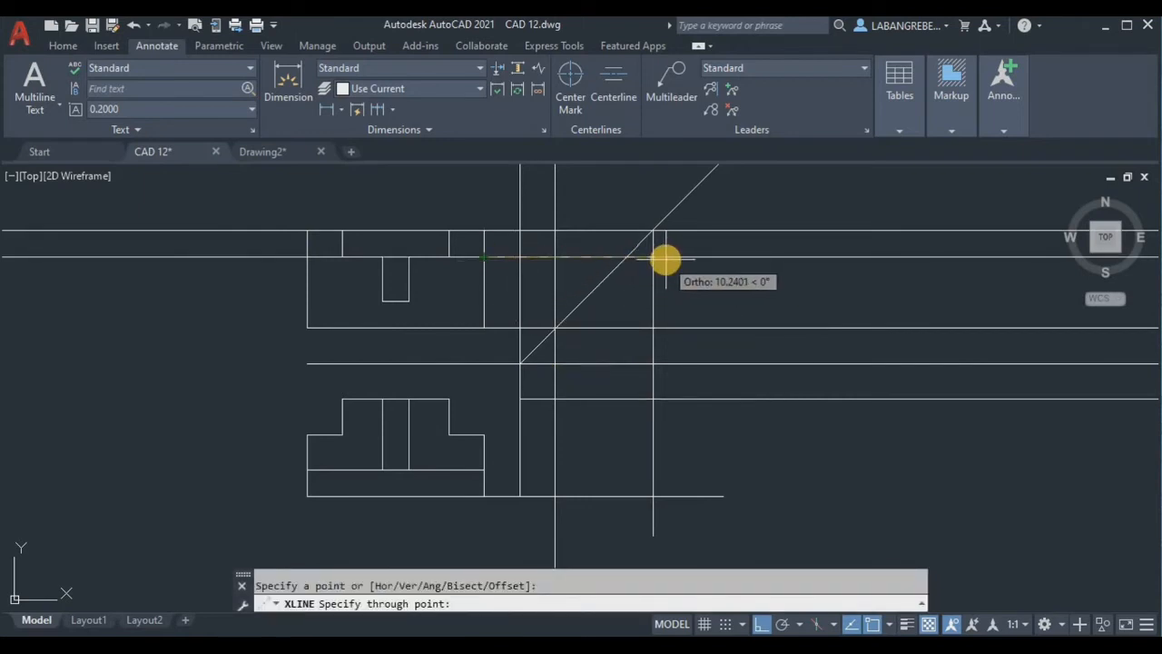
scroll(636, 263, "up", 2)
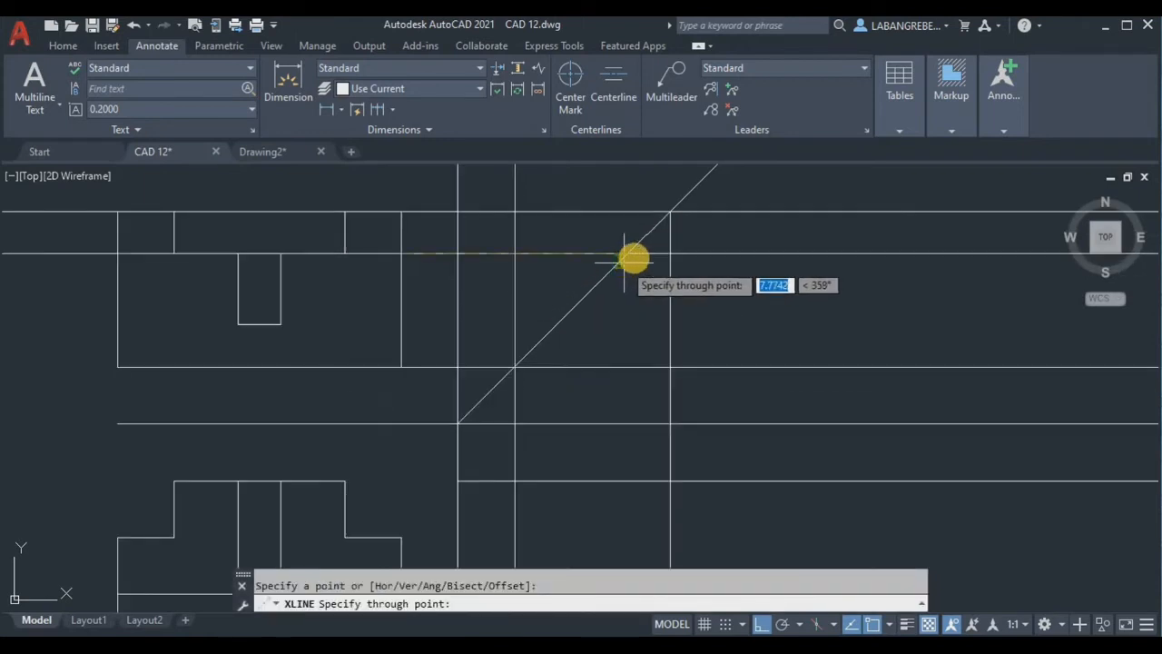
left_click(707, 253)
key("Return")
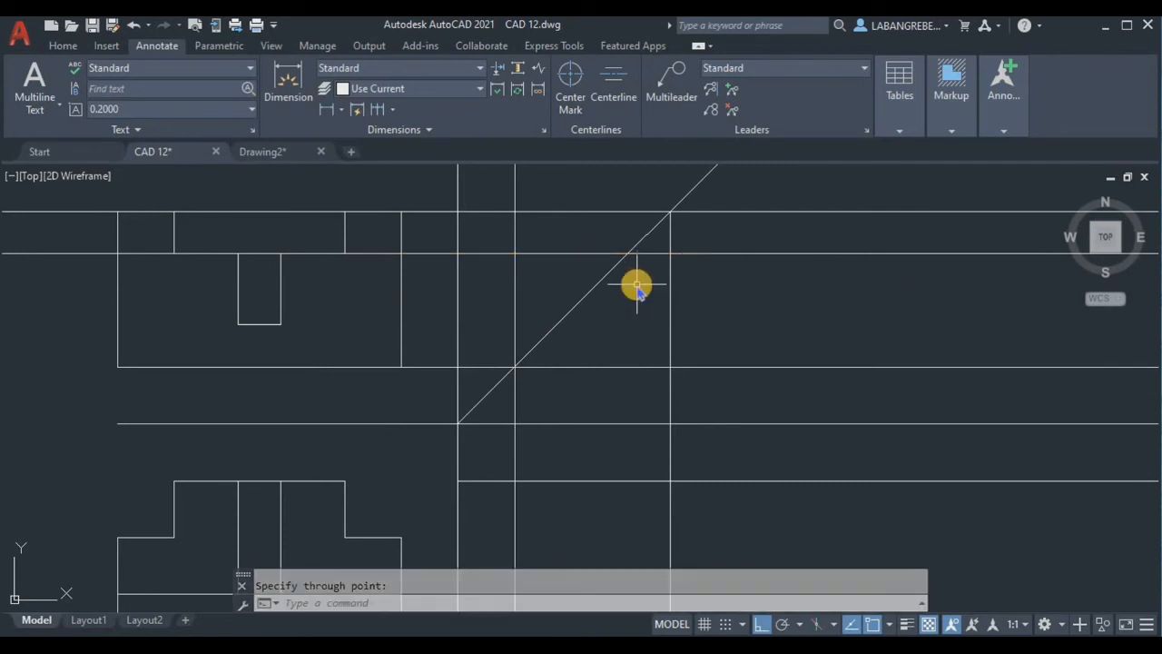
- Draw a vertical line from where the step's construction line meets the miter line down past the front view's projected bottom edge
type("l")
key("Return")
left_click(628, 253)
middle_click_drag(588, 339, 594, 153)
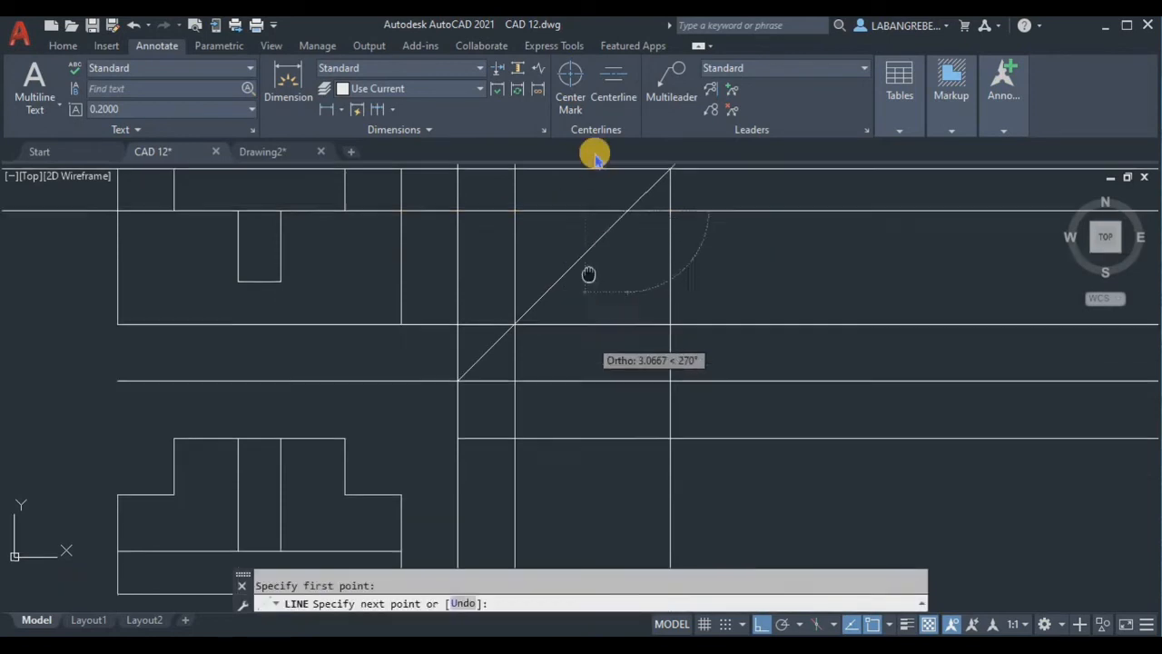
middle_click_drag(589, 274, 594, 146)
left_click(633, 484)
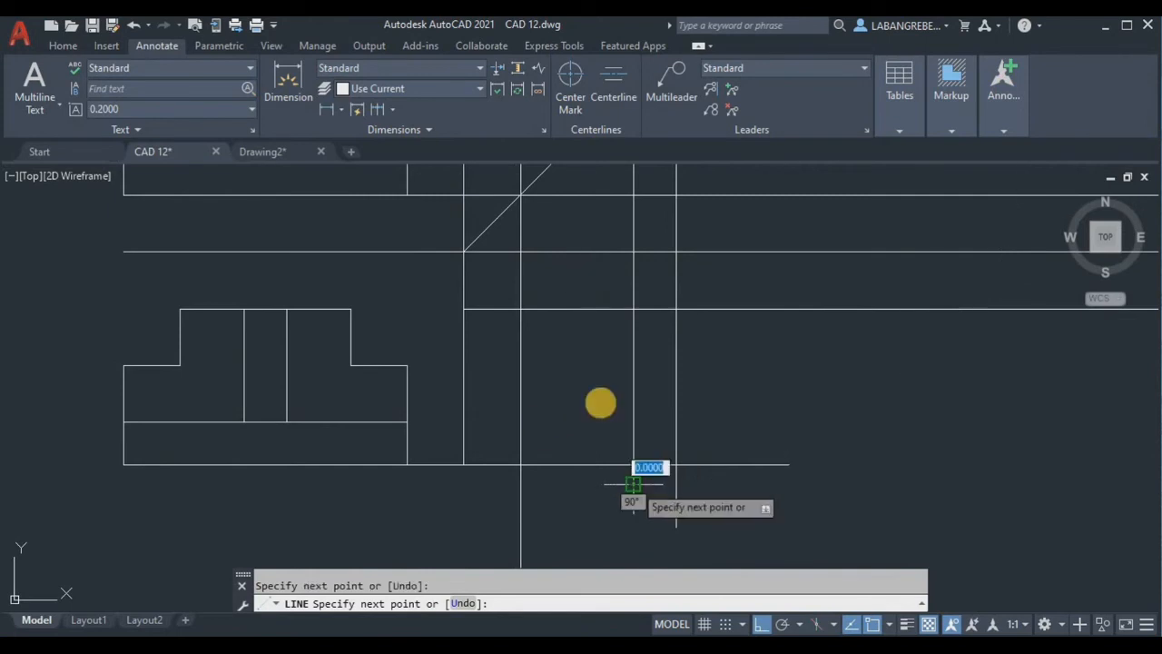
key("Return")
scroll(605, 367, "down", 2)
middle_click_drag(690, 222, 671, 261)
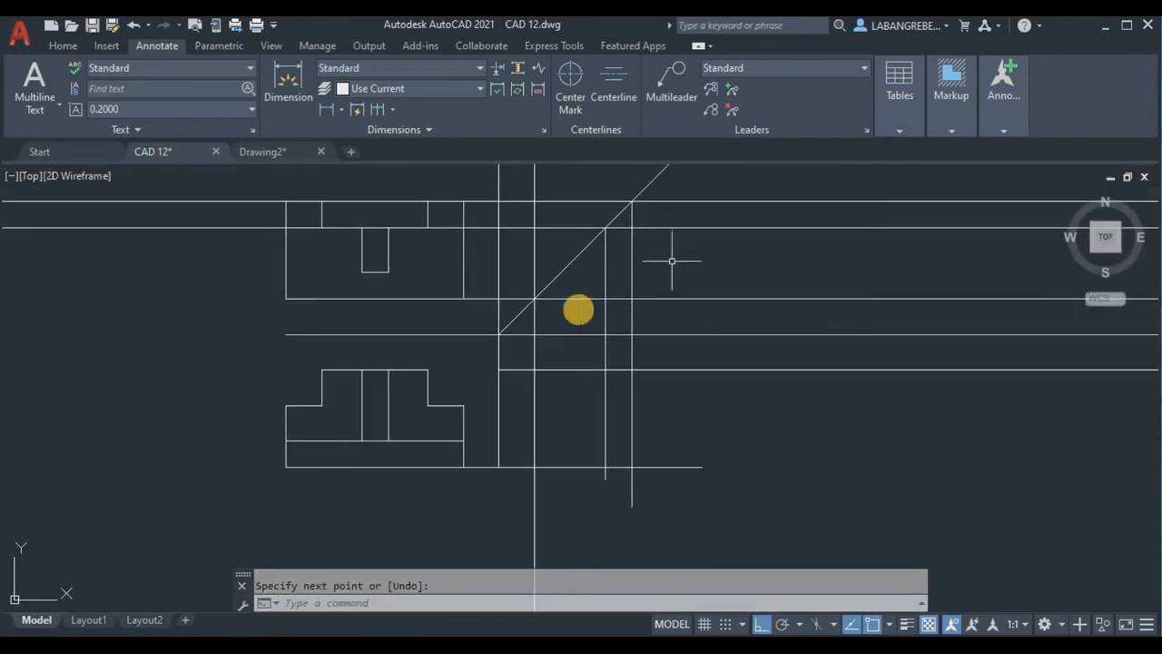
- Draw a horizontal line from the lower-right corner of the top view's slot to just past the miter line
key("Return")
left_click(389, 270)
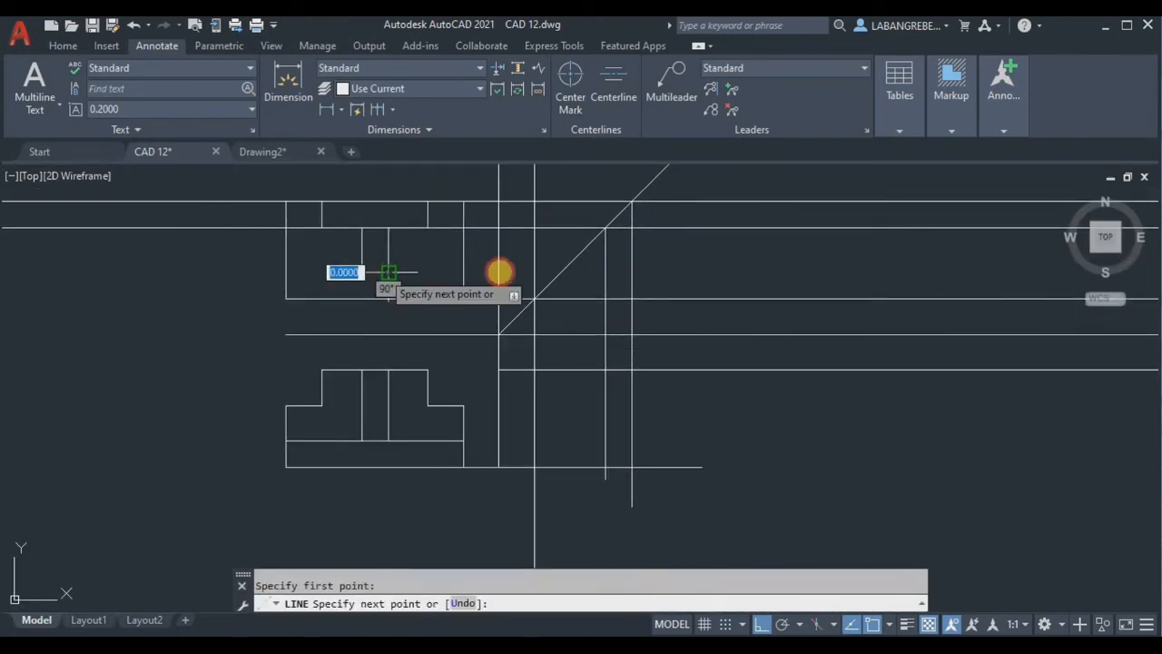
left_click(557, 271)
key("Return")
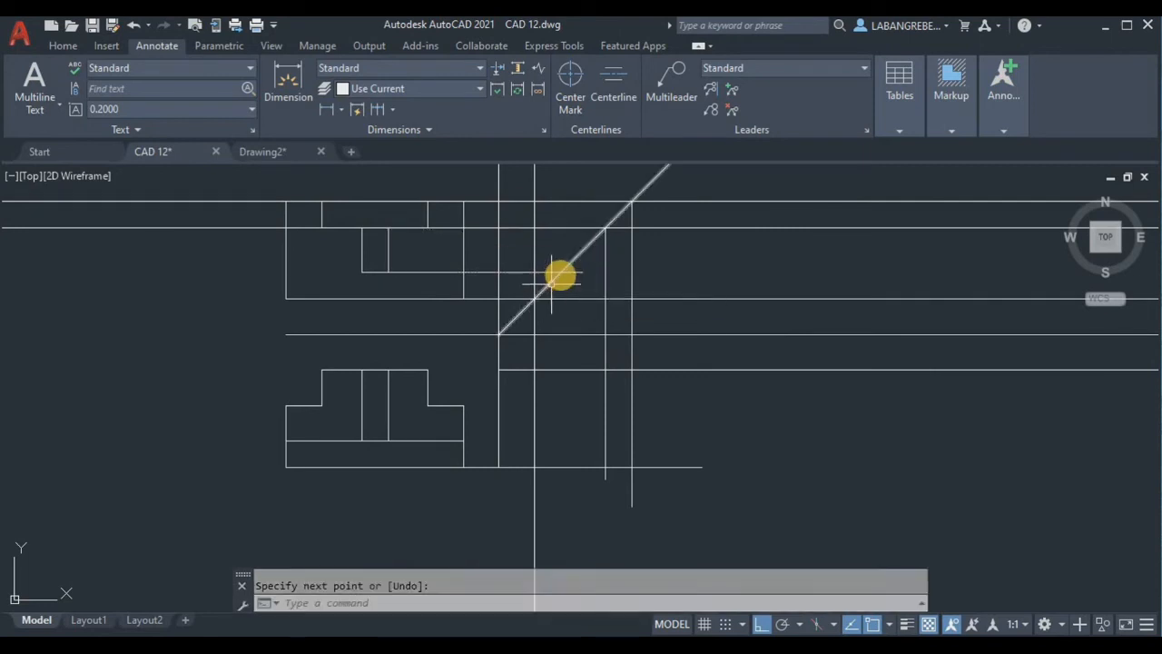
- Draw a vertical line from where the slot's projection meets the miter line down past the front view's projected bottom edge
key("Return")
left_click(558, 270)
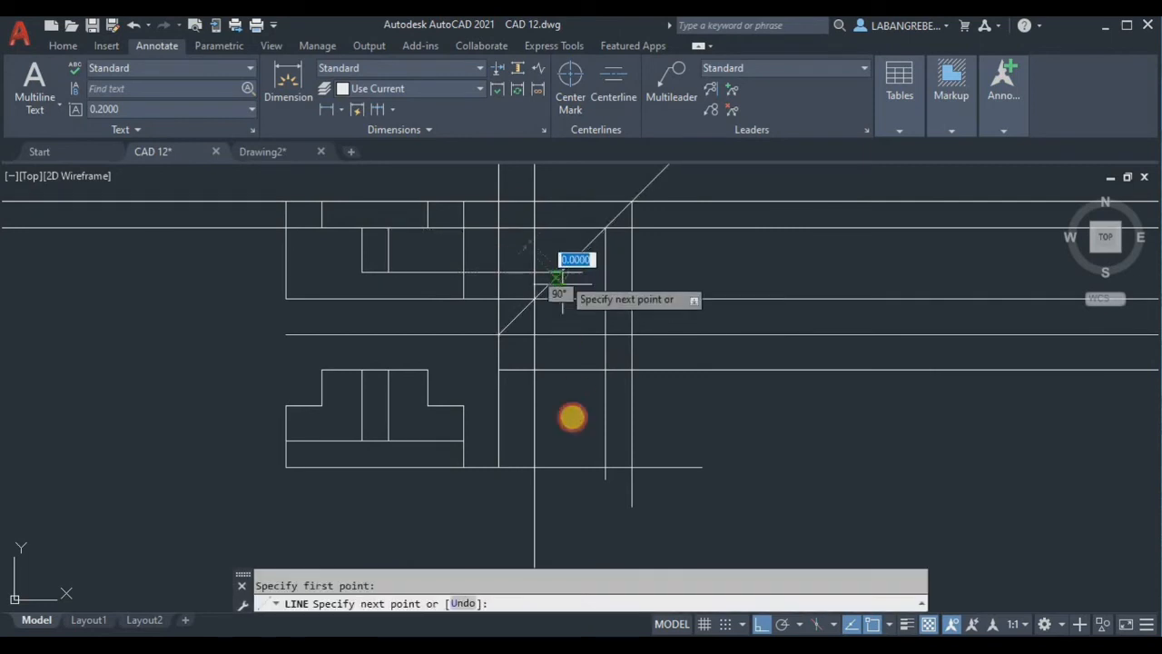
left_click(566, 495)
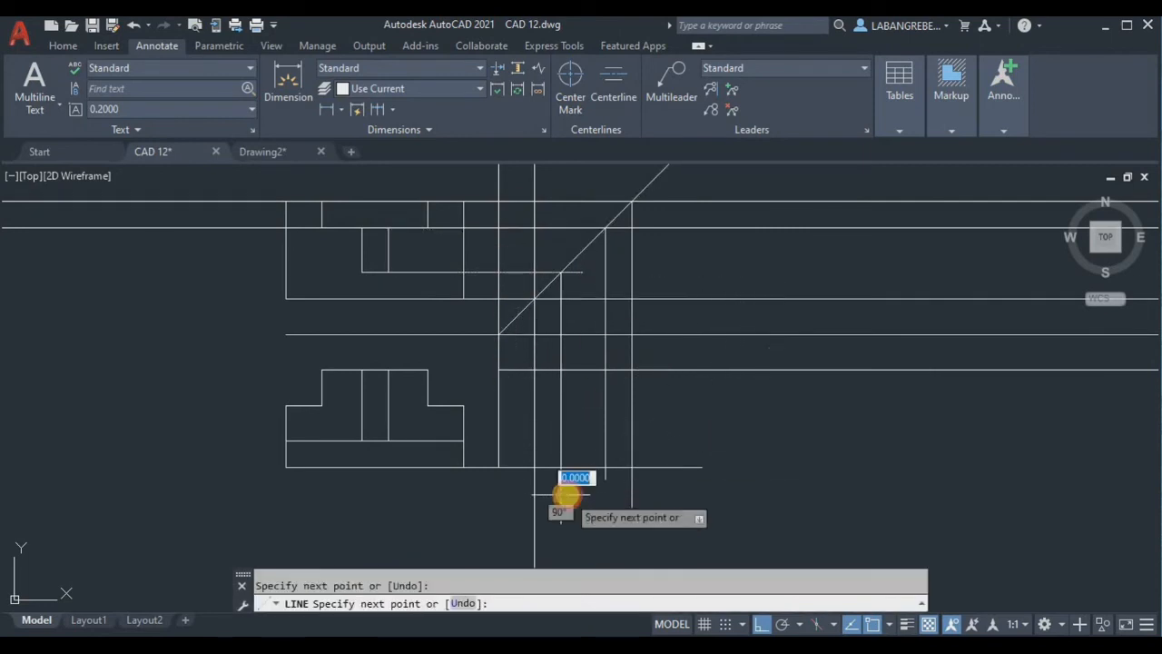
key("Return")
- Trim the construction lines extending above and left of the top view and right of the outermost vertical projection line
middle_click_drag(674, 250, 659, 291)
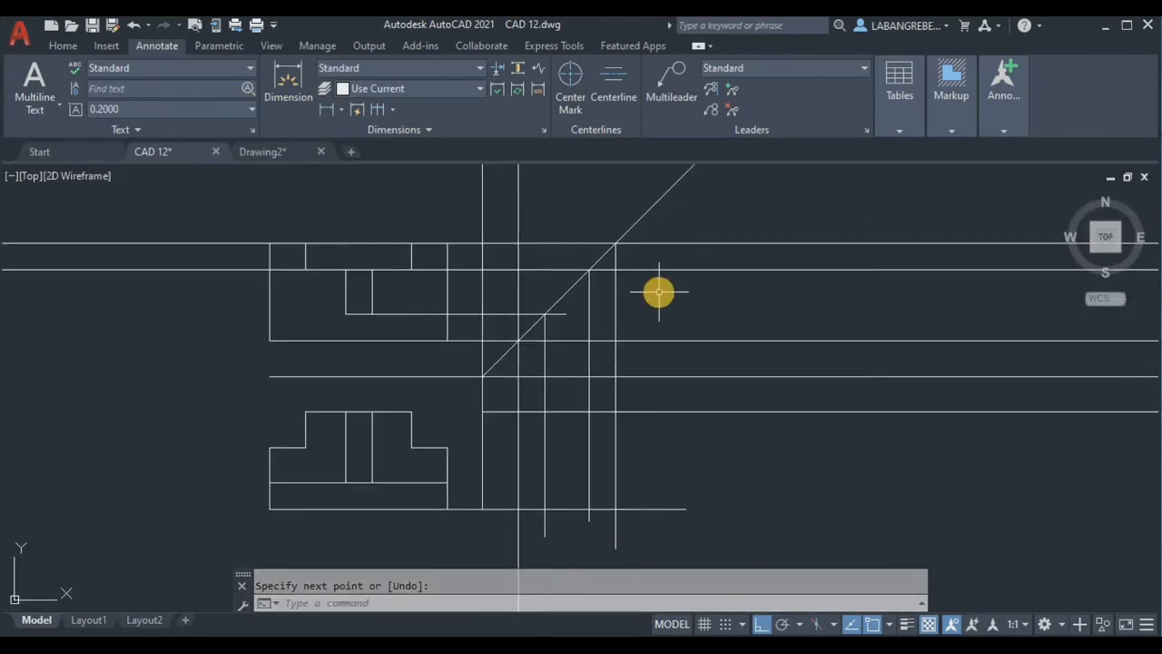
key("Return")
mouse_move(695, 454)
left_mouse_down()
mouse_move(682, 301)
mouse_move(689, 226)
mouse_move(493, 204)
left_mouse_up()
left_click(431, 208)
key("Return")
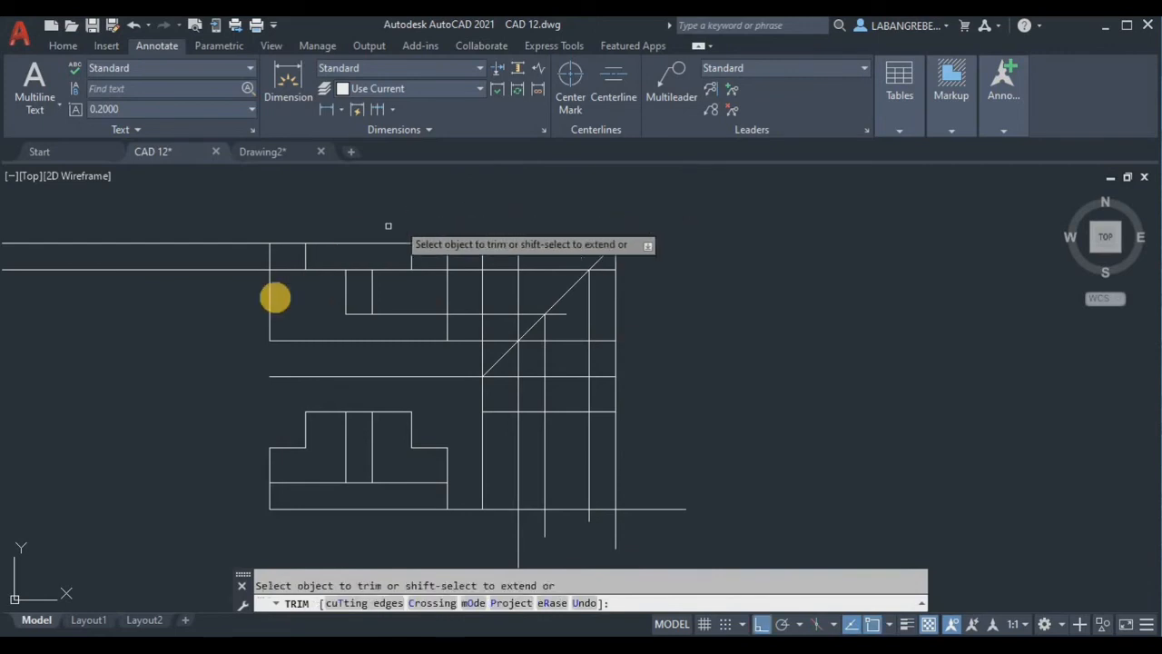
left_click(218, 303)
left_click(220, 228)
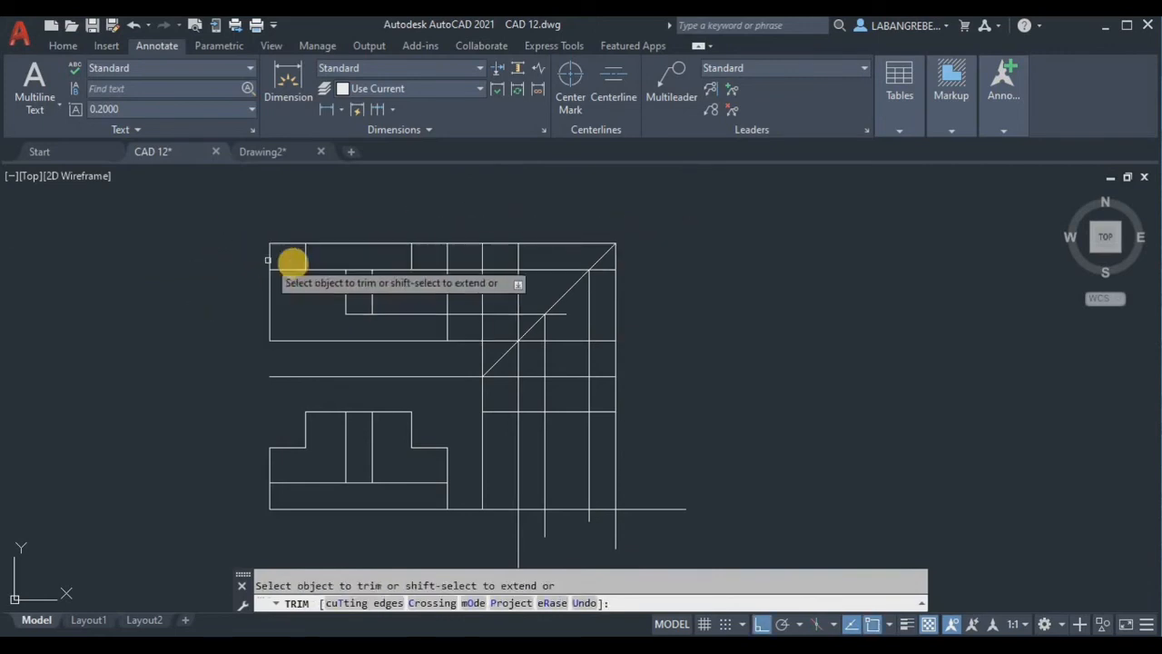
- Trim the step line across the top view's slot and the upper projection lines between the top view and the vertical reference line
scroll(269, 261, "up", 2)
left_click(417, 275)
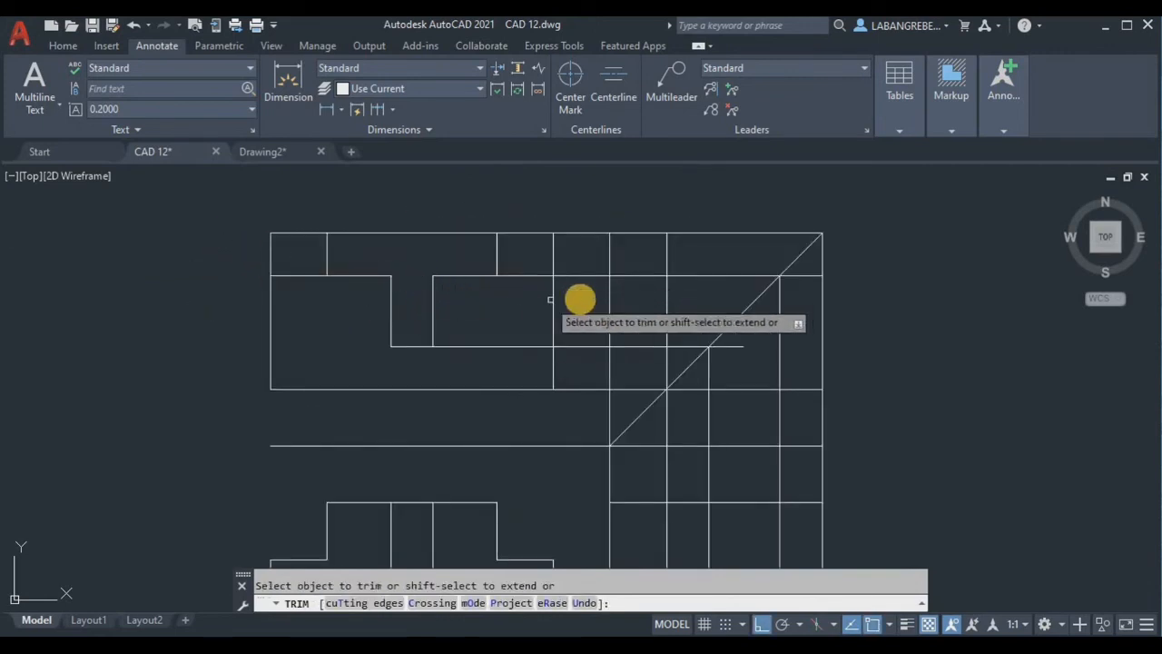
left_click(578, 359)
left_click(574, 245)
key("Return")
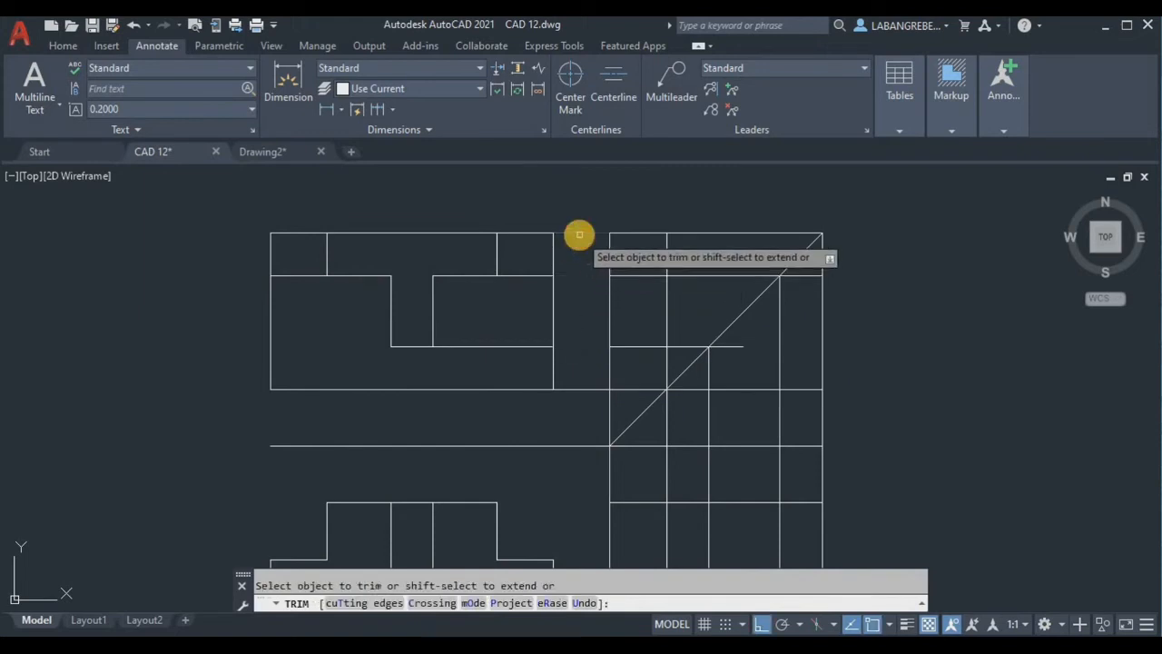
- Trim the horizontal and vertical projection segments between the vertical reference line and the miter line, above the top view's bottom edge
left_click(636, 352)
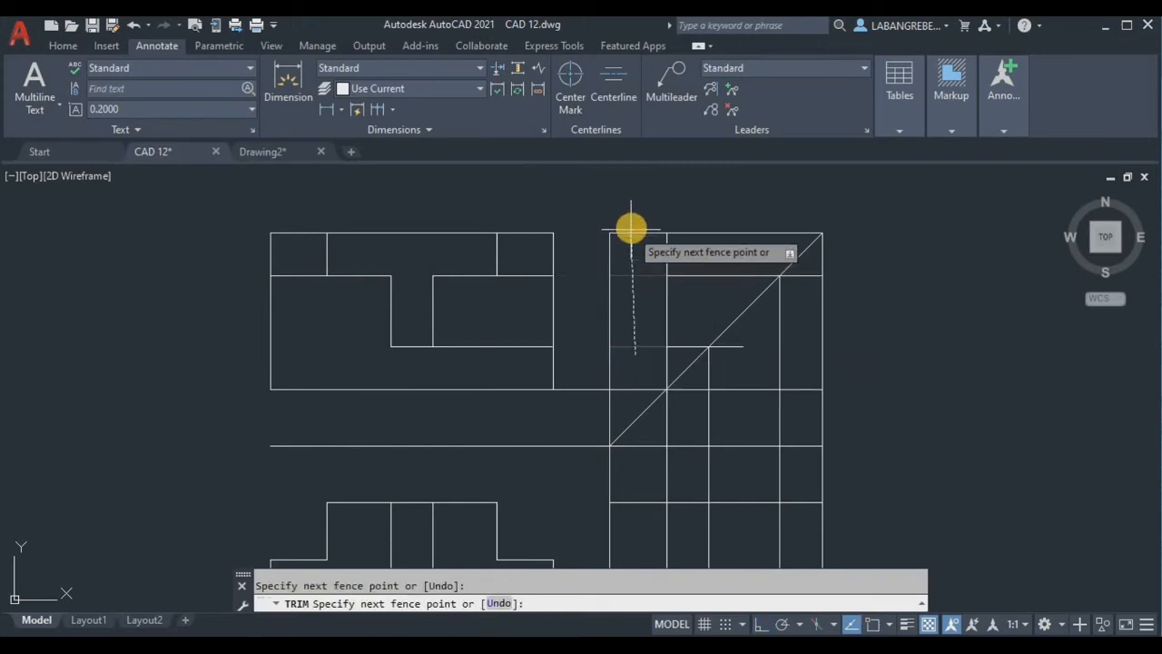
left_click(632, 229)
key("Return")
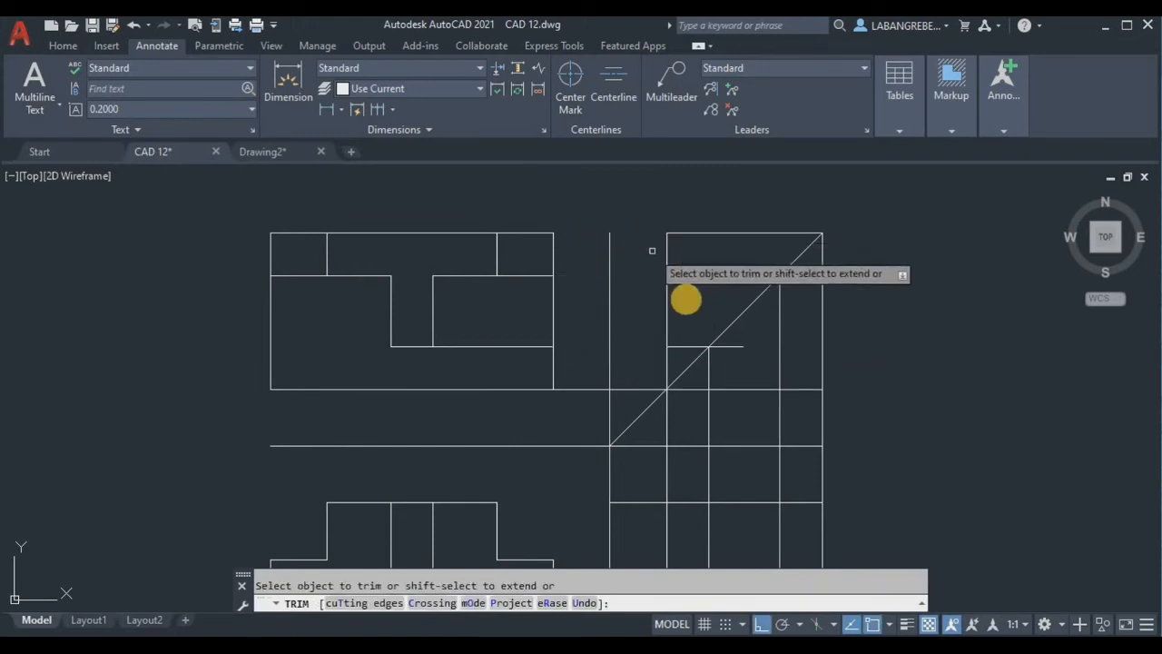
left_click(698, 306)
left_click(648, 189)
key("Return")
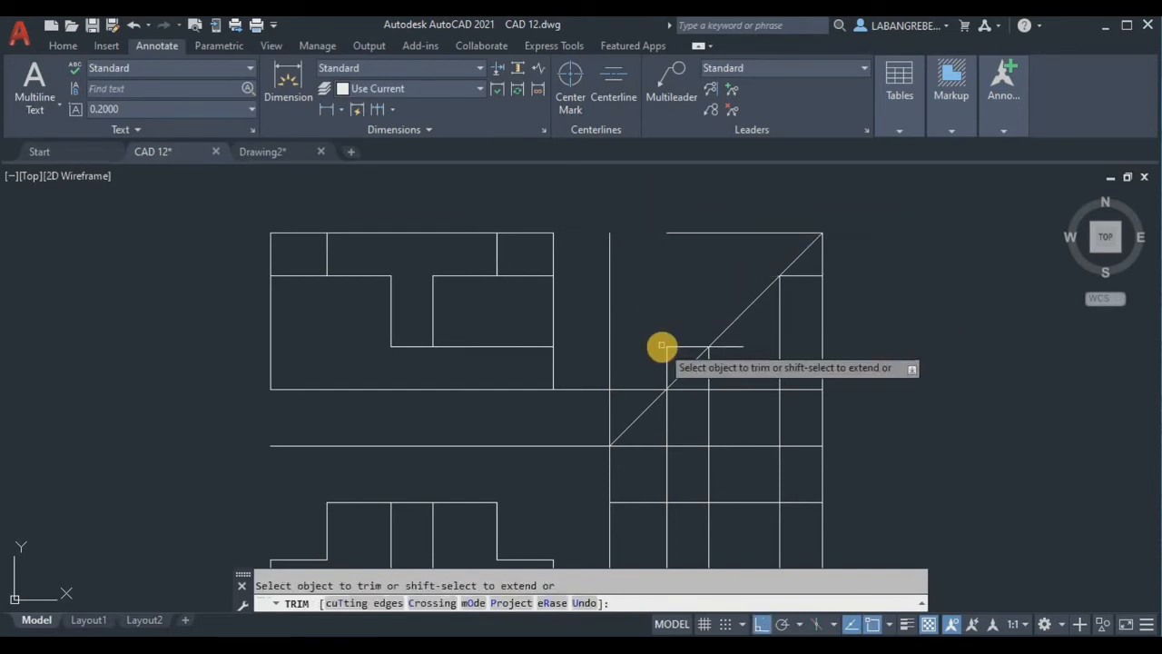
- Trim the leftover slot, vertical and top-edge projection segments on the upper side of the miter line
left_click(651, 345)
key("Return")
left_click(669, 332)
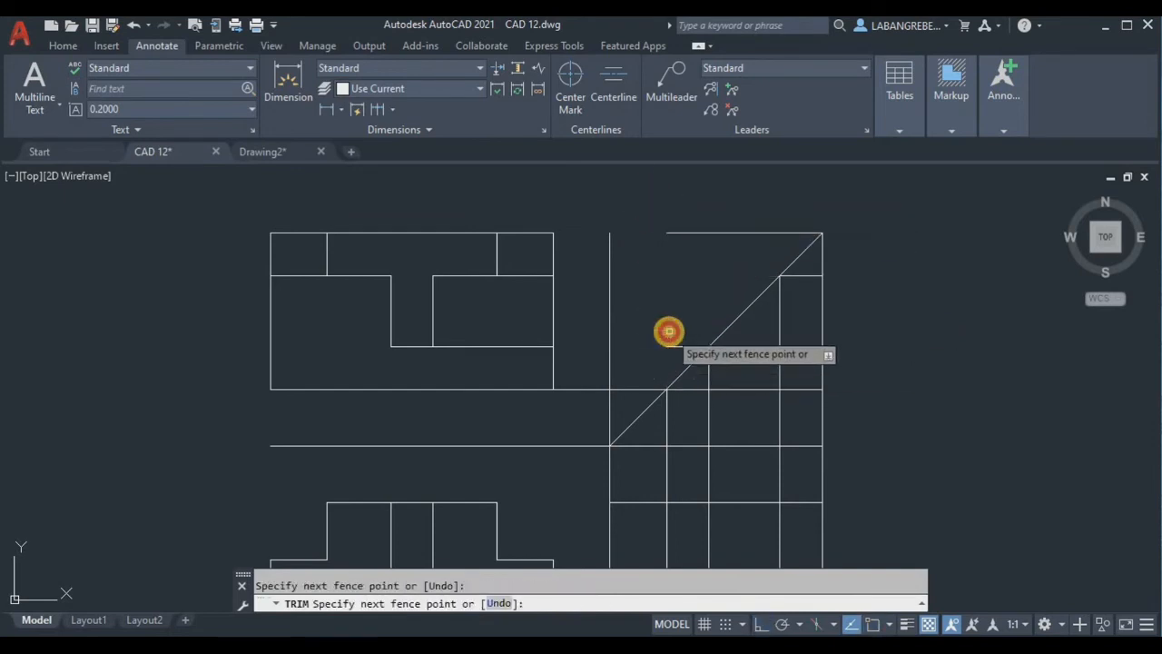
key("Return")
left_click(674, 343)
key("Return")
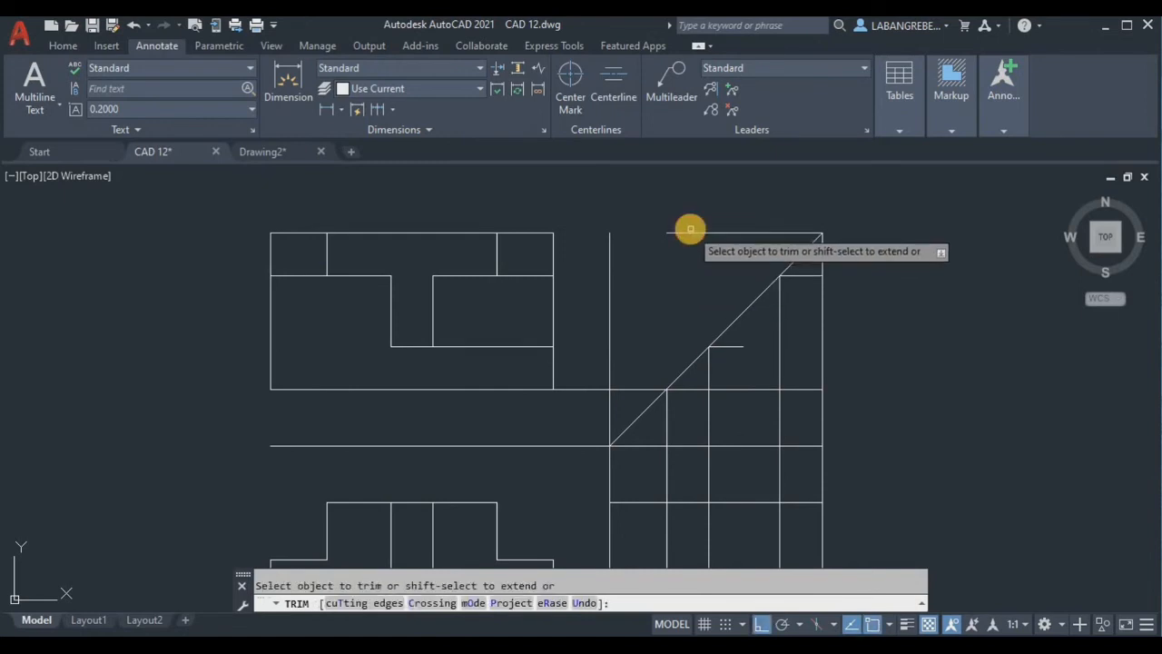
left_click(689, 232)
- Trim the two outer vertical projection lines between the miter line and the top view's projected bottom edge
middle_click_drag(710, 267, 693, 215)
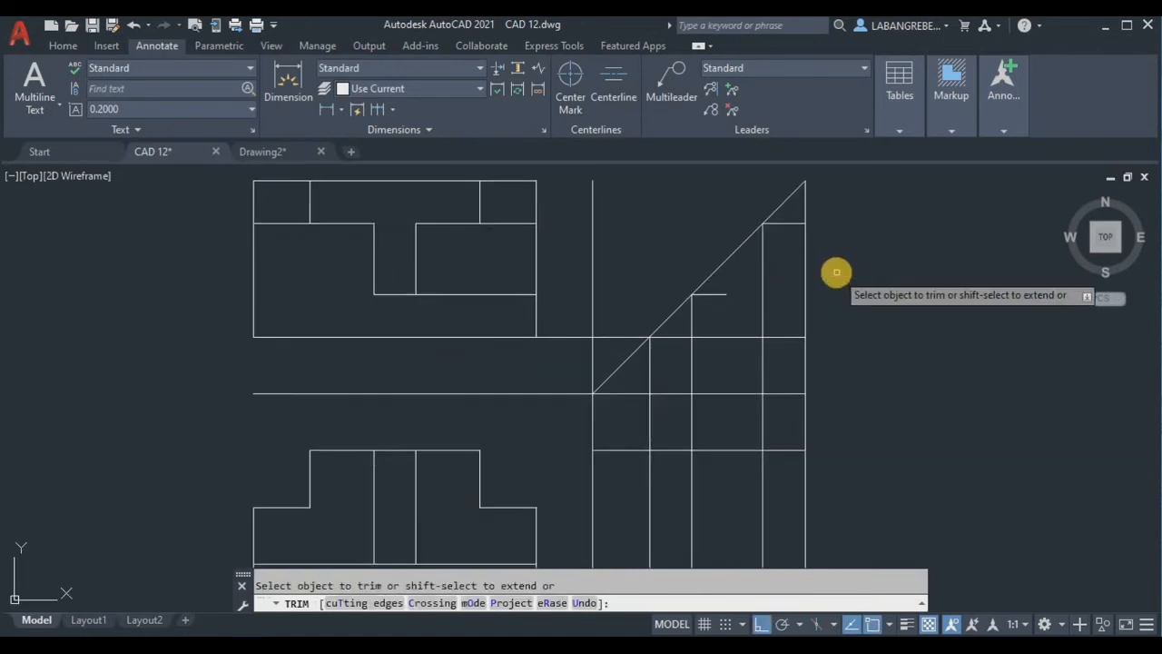
scroll(713, 244, "down", 5)
scroll(713, 241, "up", 4)
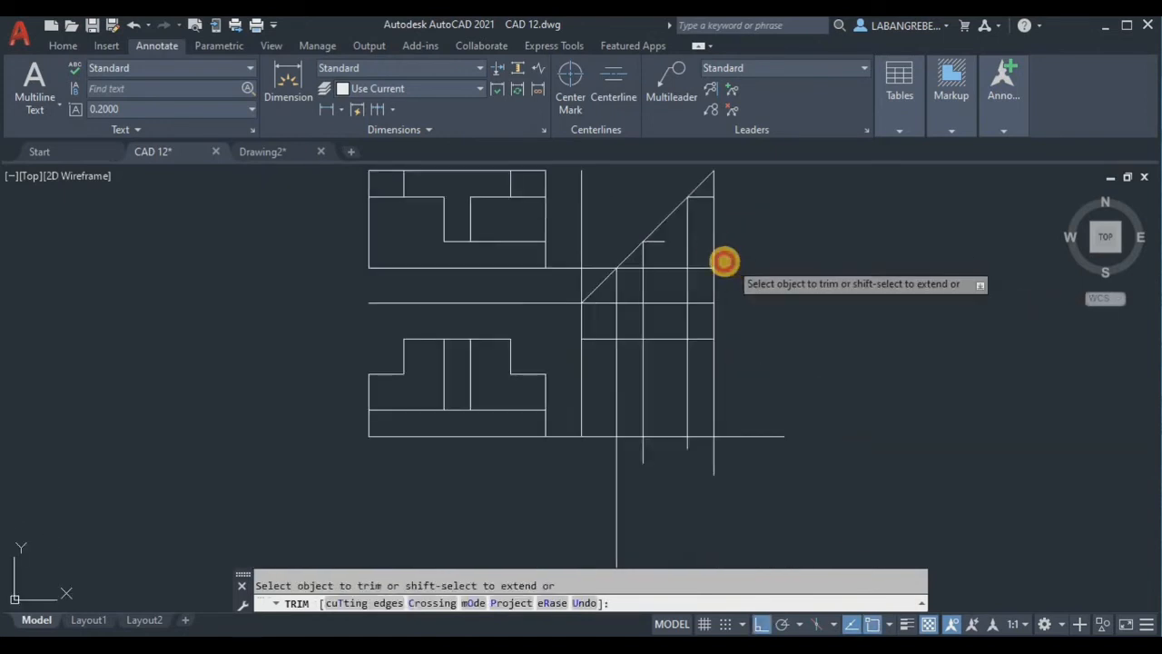
left_click(724, 260)
left_click(686, 254)
key("Return")
scroll(711, 191, "up", 2)
left_click(711, 189)
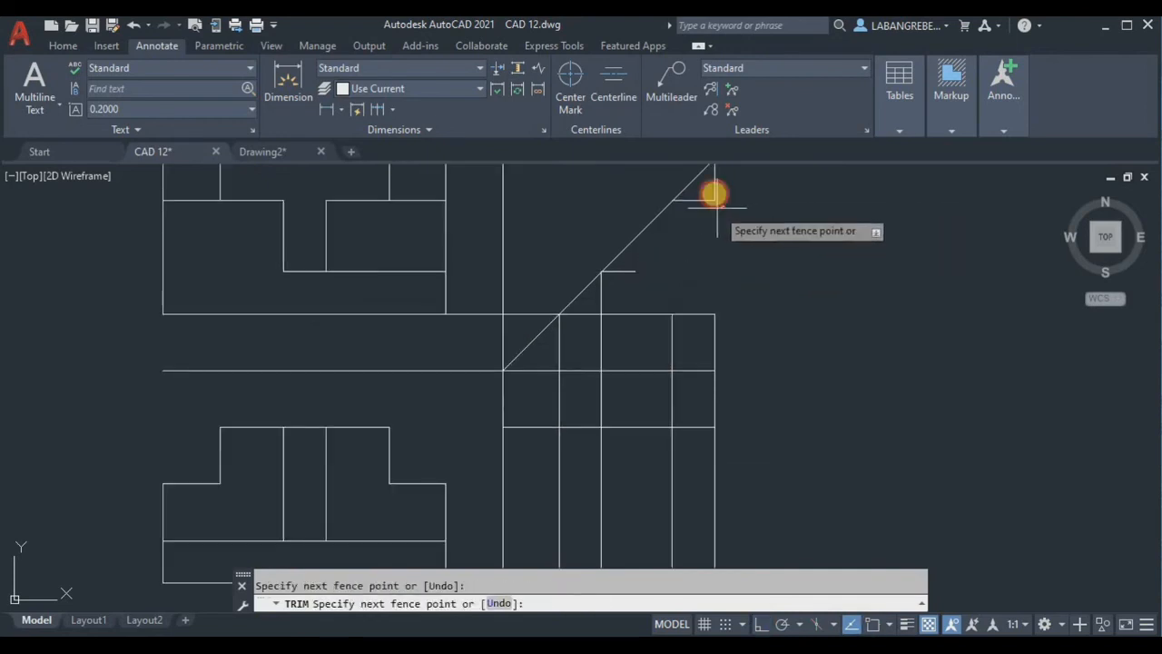
key("Return")
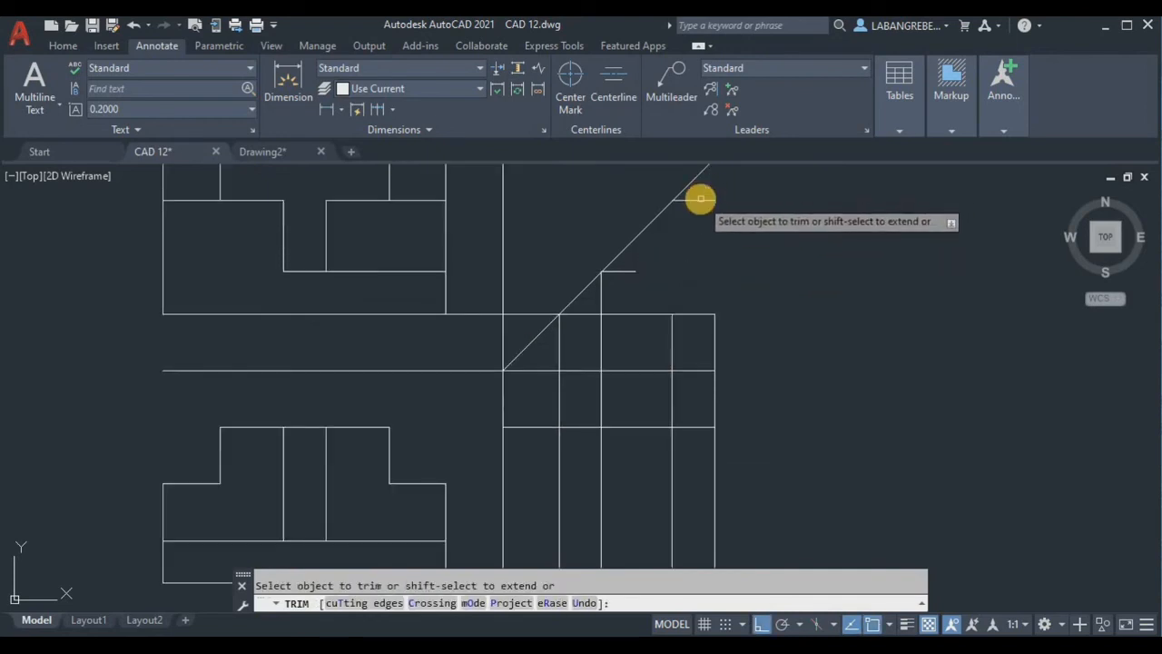
- Trim the remaining horizontal stubs beside the miter line and the slot's vertical projection above the top view's projected bottom edge
left_click(623, 271)
left_click(611, 292)
left_click(584, 344)
key("Return")
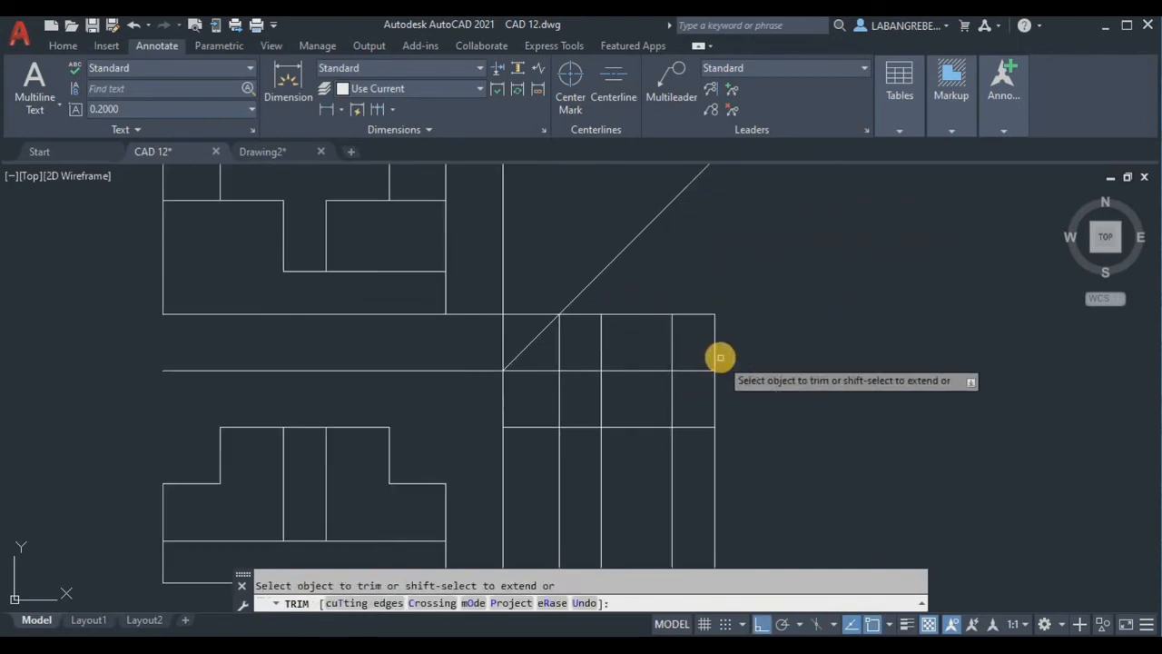
- Trim the vertical projections above the horizontal reference line and the top view's bottom-edge line extending right of the view
left_click(722, 353)
left_click(550, 338)
key("Return")
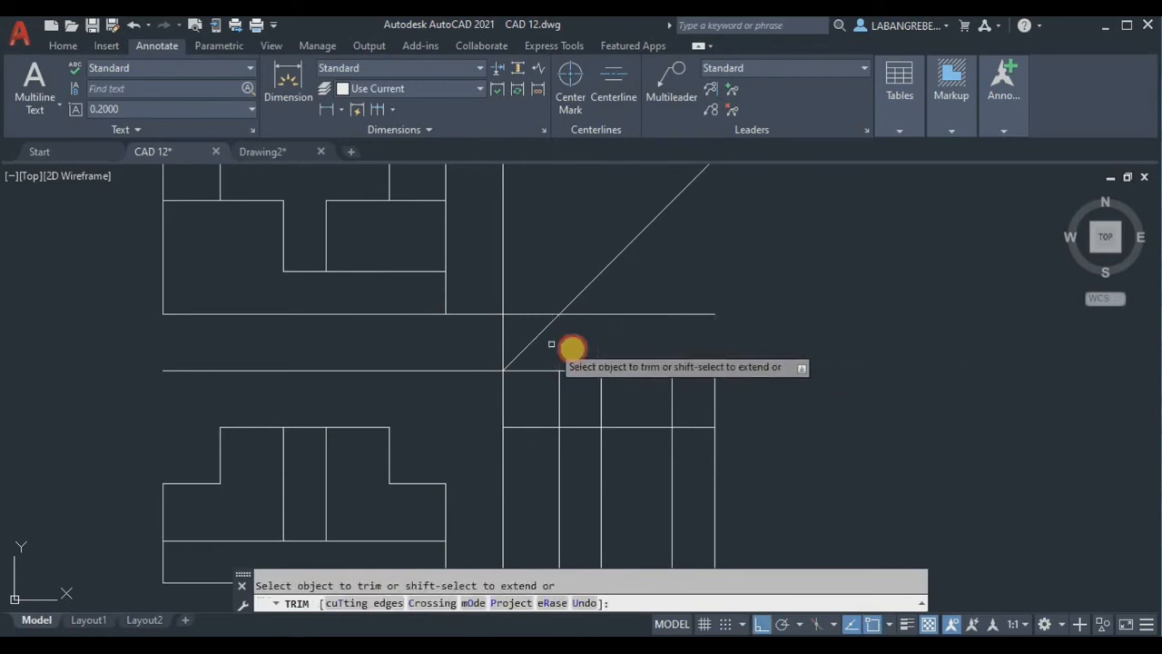
middle_click_drag(639, 343, 645, 324)
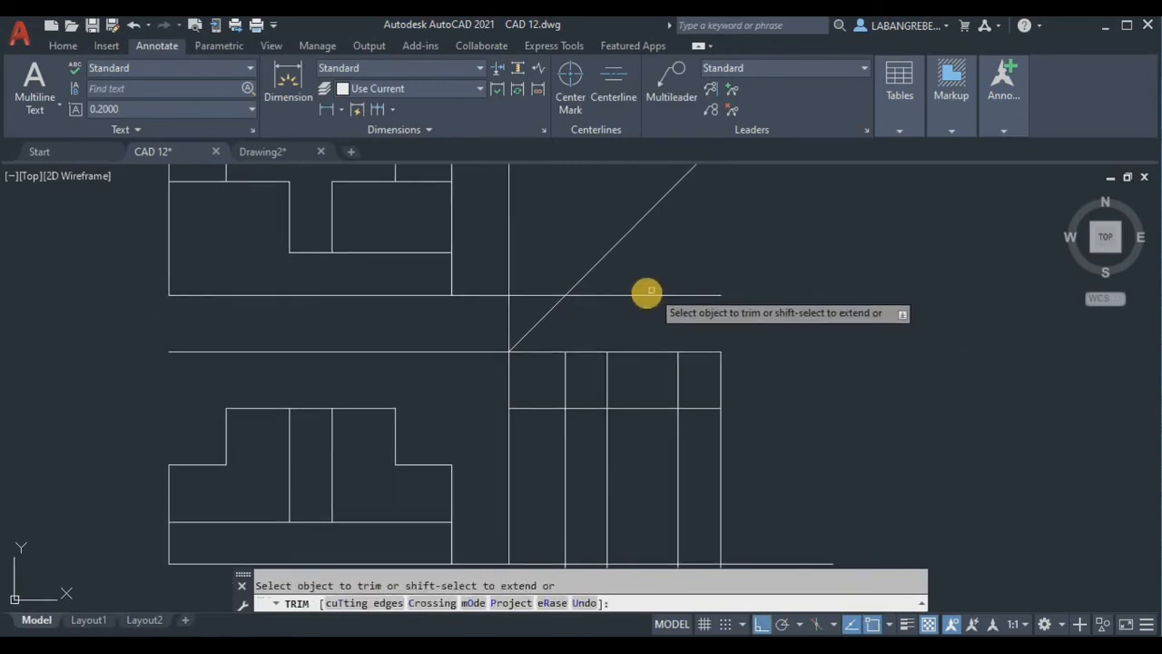
left_click(646, 293)
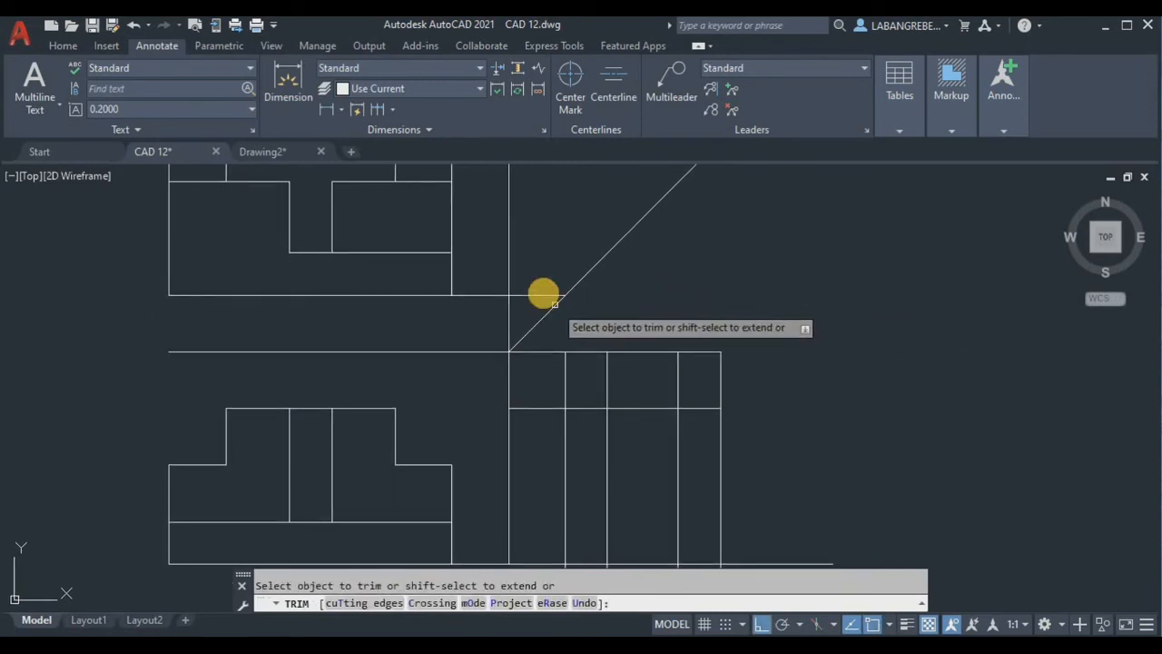
left_click(486, 293)
- Trim the vertical projections between the horizontal reference line and the side view's top edge, plus that edge's extension toward the vertical reference line
middle_click_drag(667, 364, 654, 317)
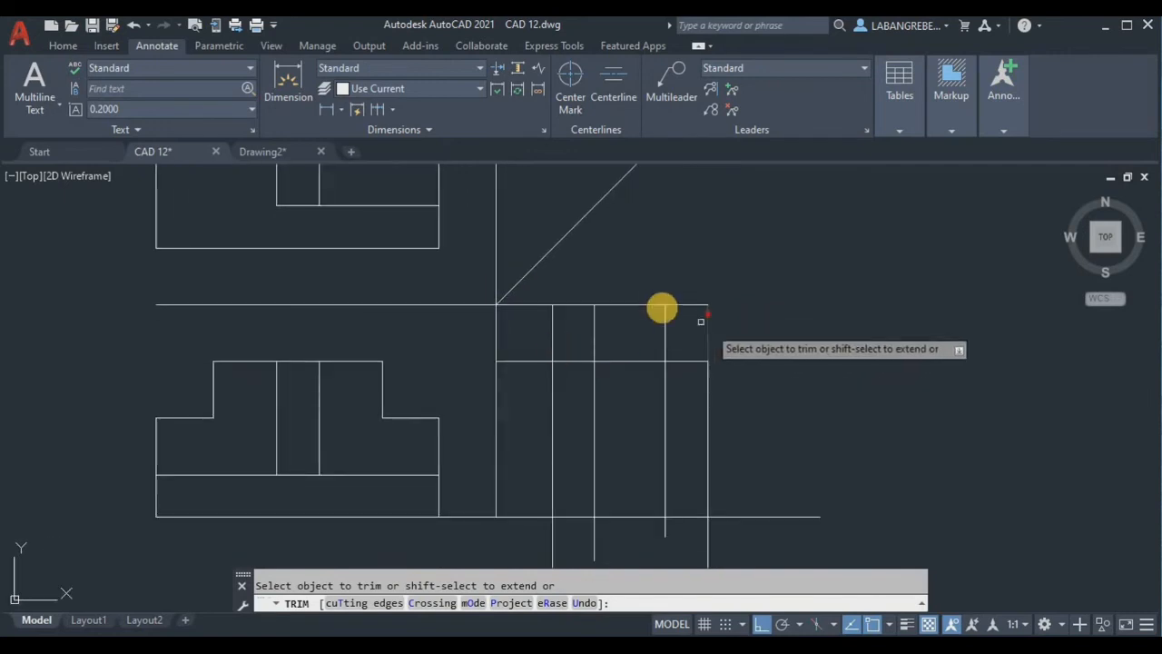
left_click(744, 336)
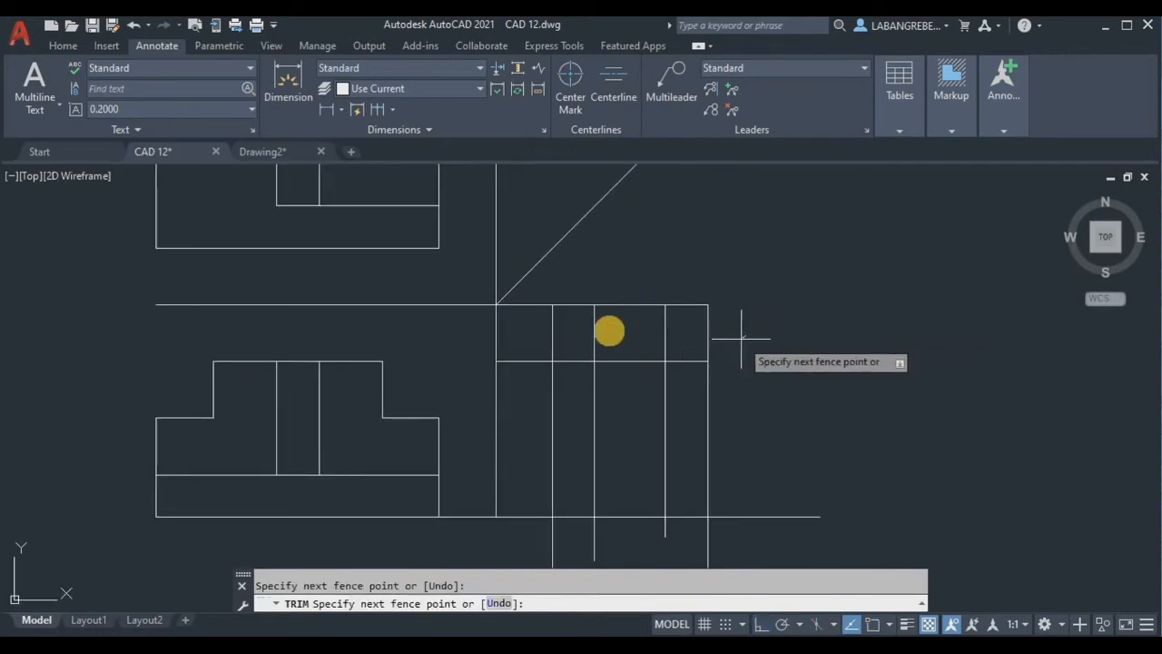
left_click(544, 329)
key("Return")
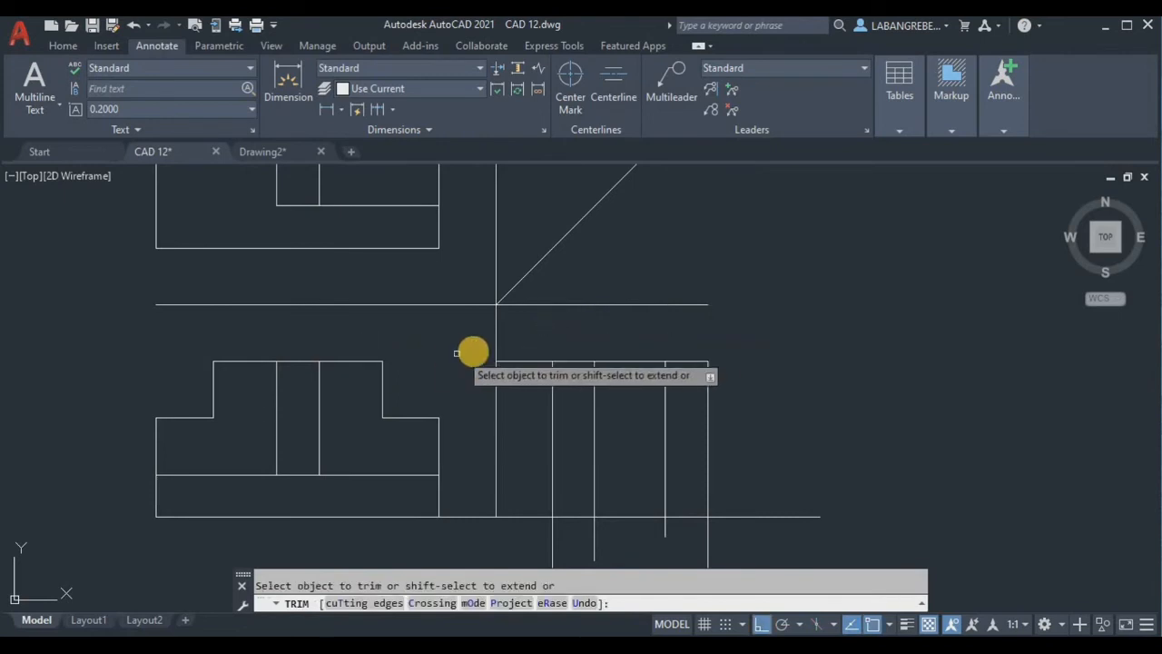
left_click(514, 361)
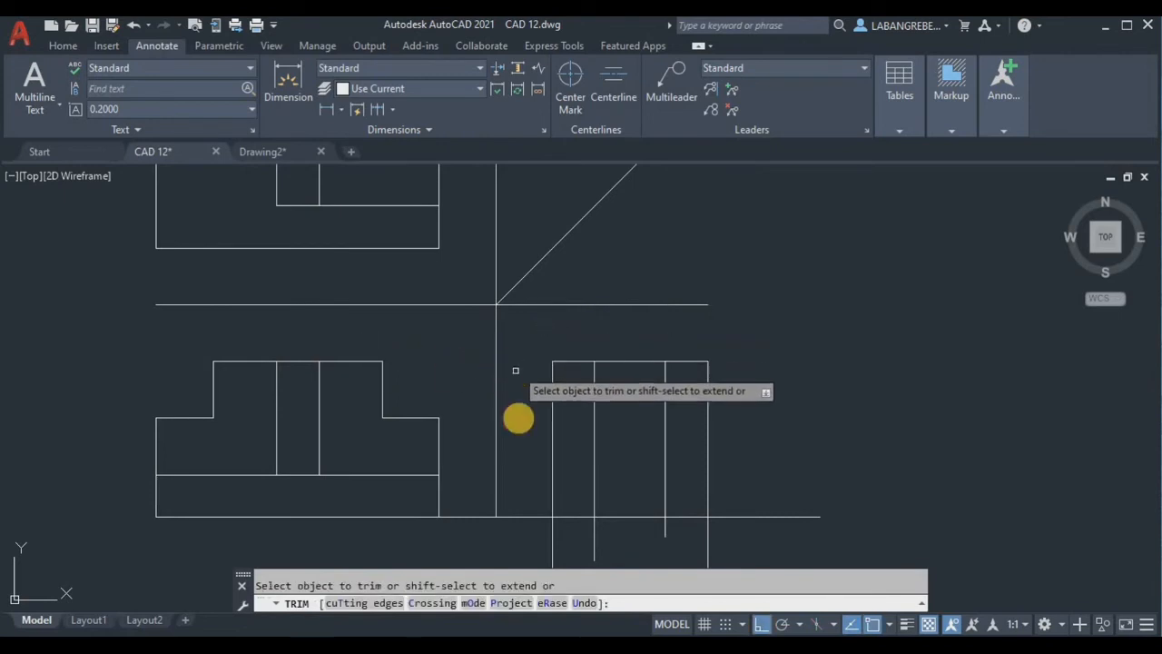
key("Escape")
- Draw a horizontal line at the front view's shoulder height between the side view's two rightmost vertical lines
key("Return")
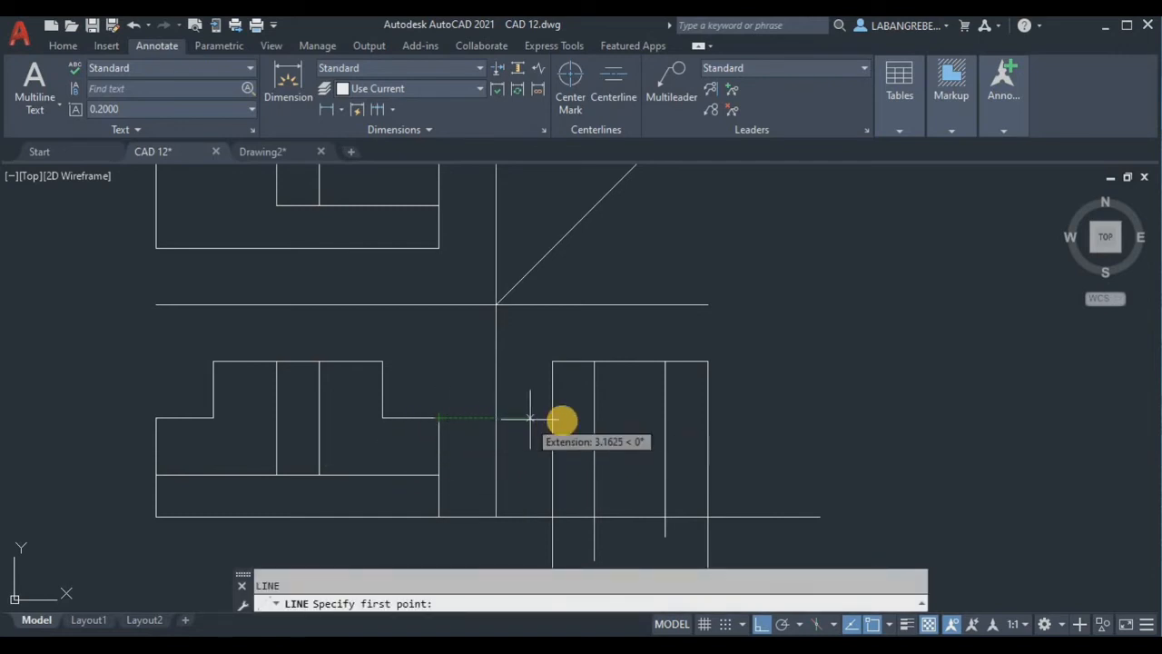
left_click(666, 419)
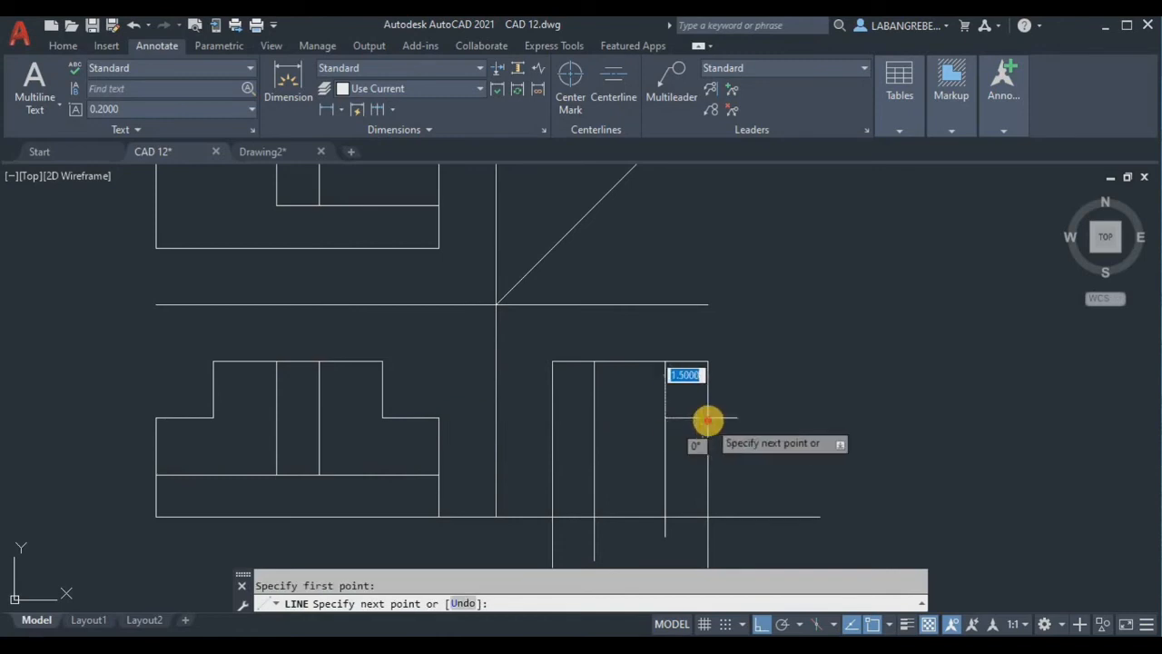
left_click(708, 419)
key("Return")
- Draw a horizontal line across the side view's full width, level with the bottom of the front view's slot
key("Return")
key("Return")
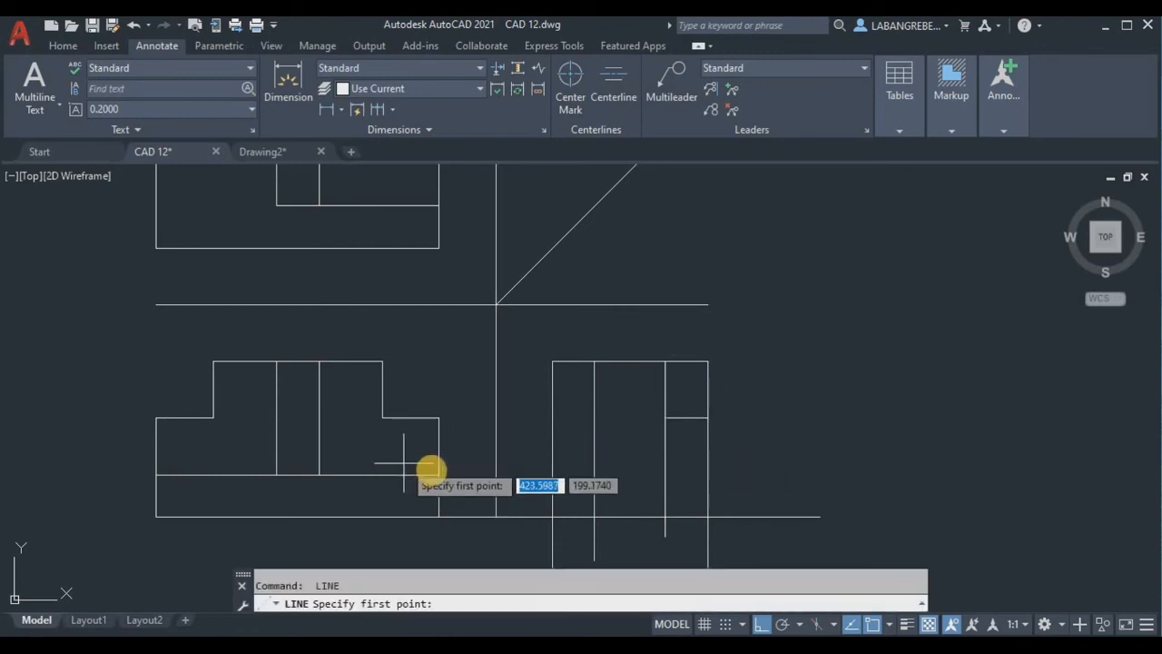
left_click(551, 474)
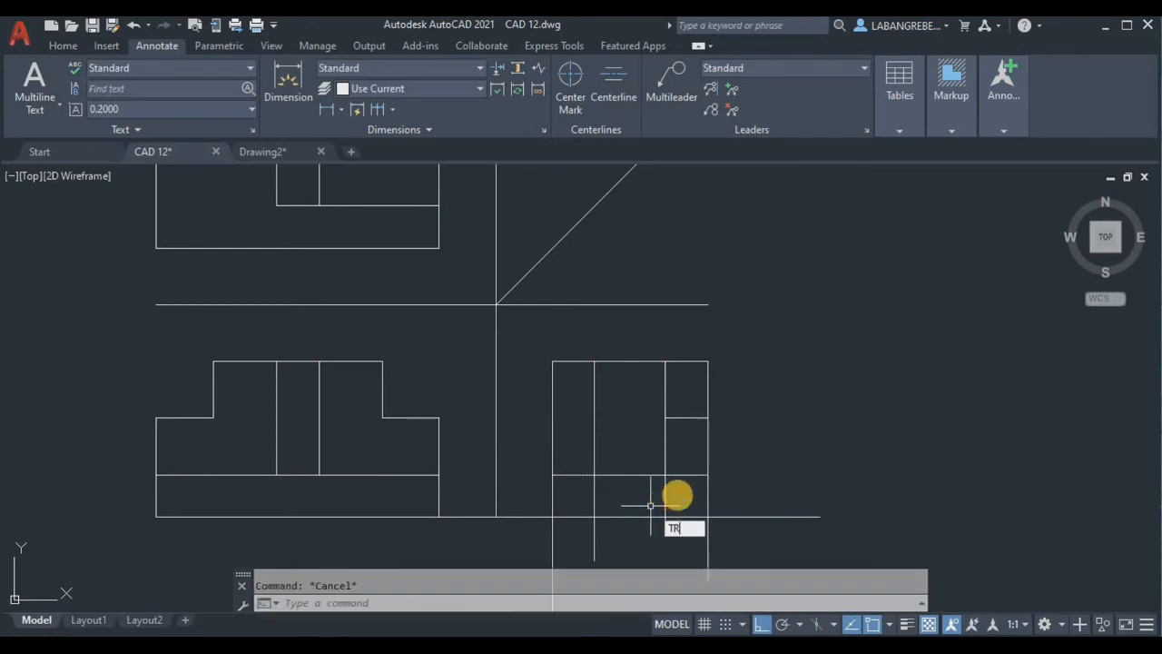
- Trim the side view's inner lines below and beside the slot-floor line and remove the outline around its upper-left notch
type("TR")
key("Return")
left_click(591, 495)
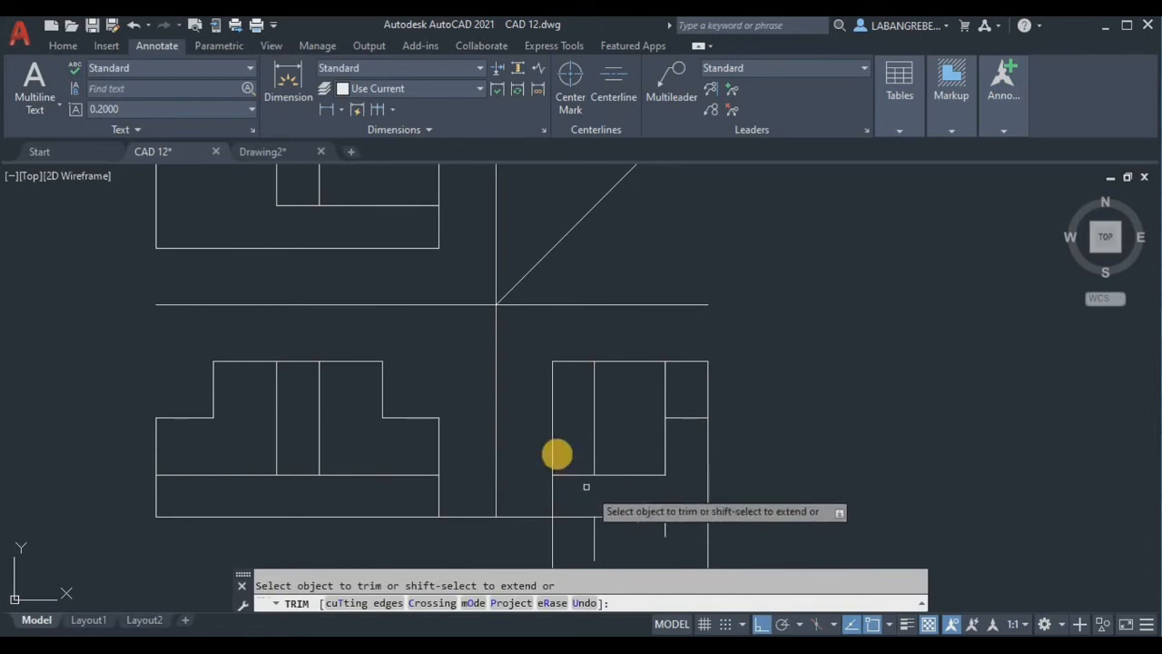
left_click(552, 430)
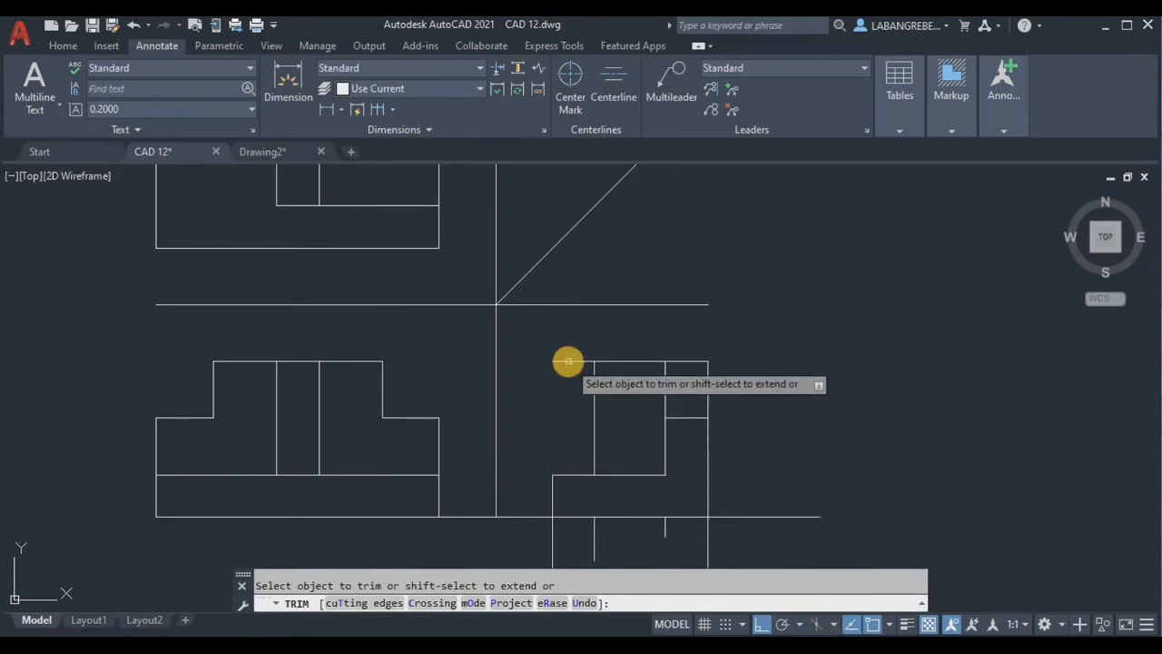
- Trim the vertical line ends below the side view's bottom edge and that edge's extension beyond the view's right side
middle_click_drag(578, 434, 574, 325)
left_click(756, 456)
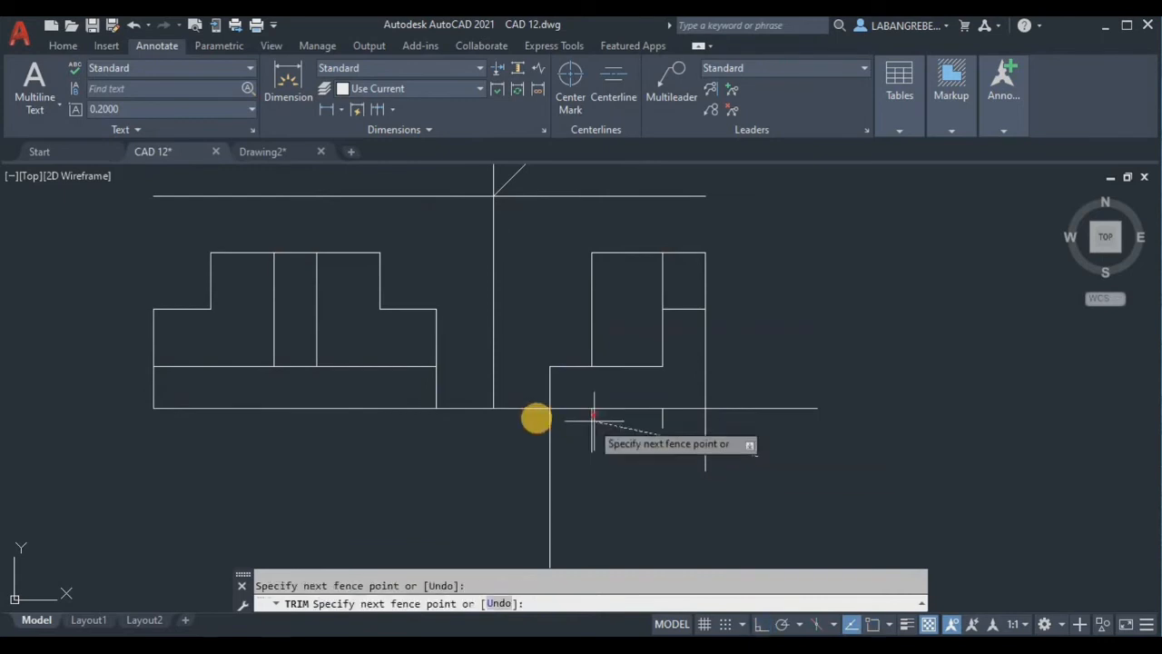
left_click(525, 425)
key("Return")
left_click(754, 392)
left_click(651, 433)
key("Return")
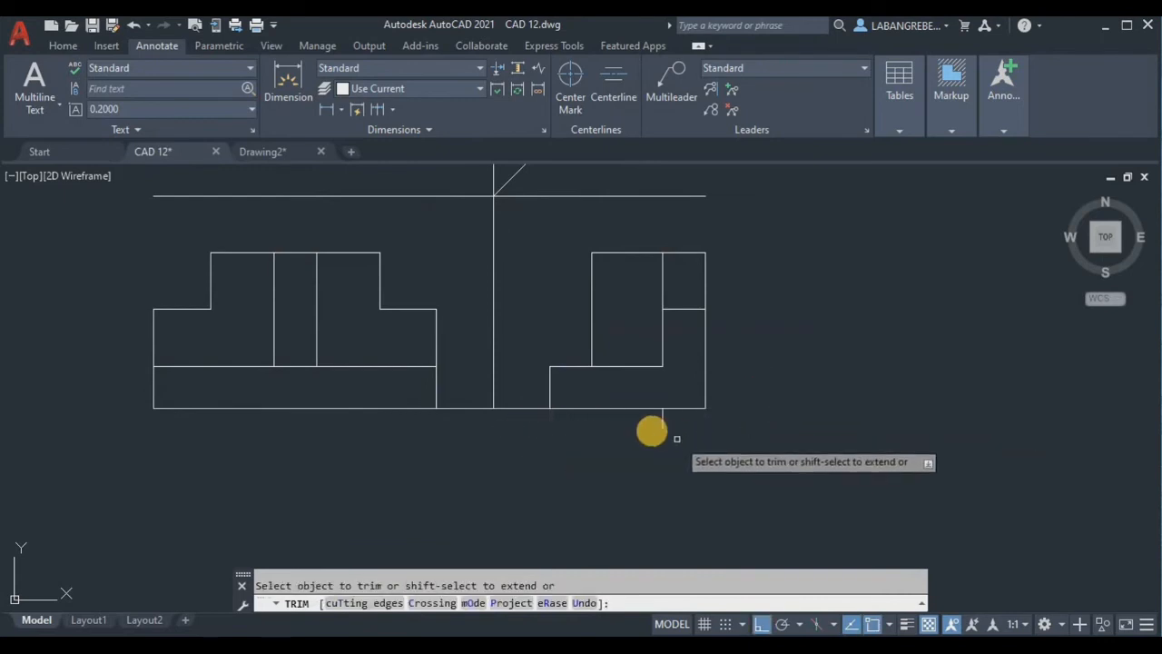
scroll(661, 438, "down", 2)
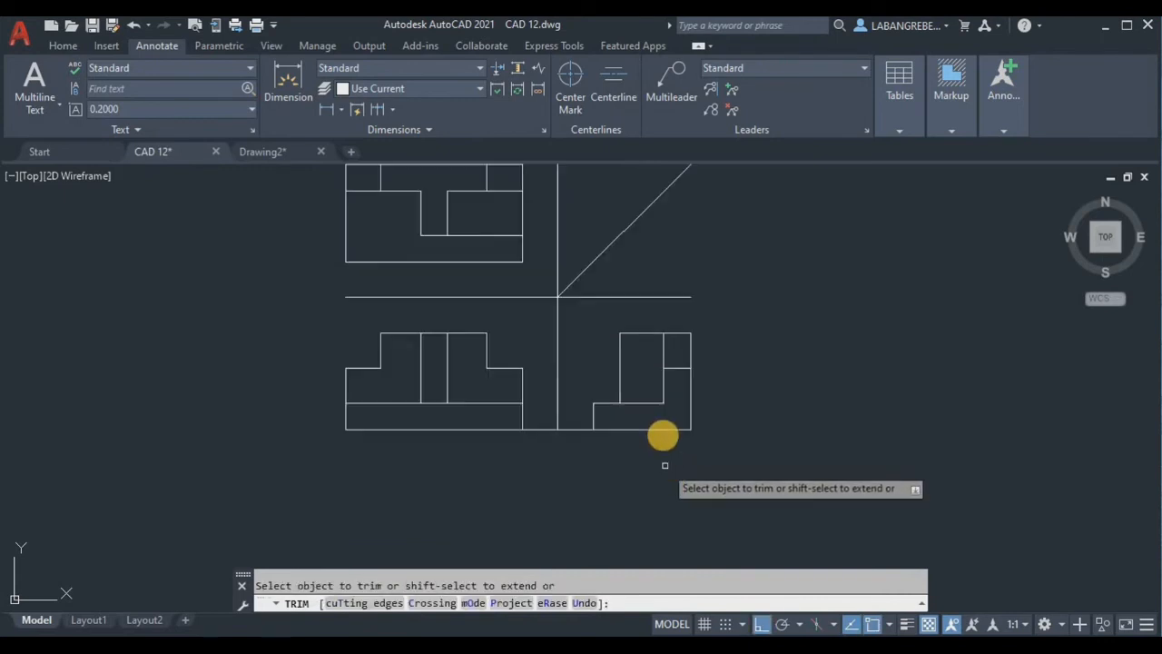
middle_click_drag(659, 420, 667, 485)
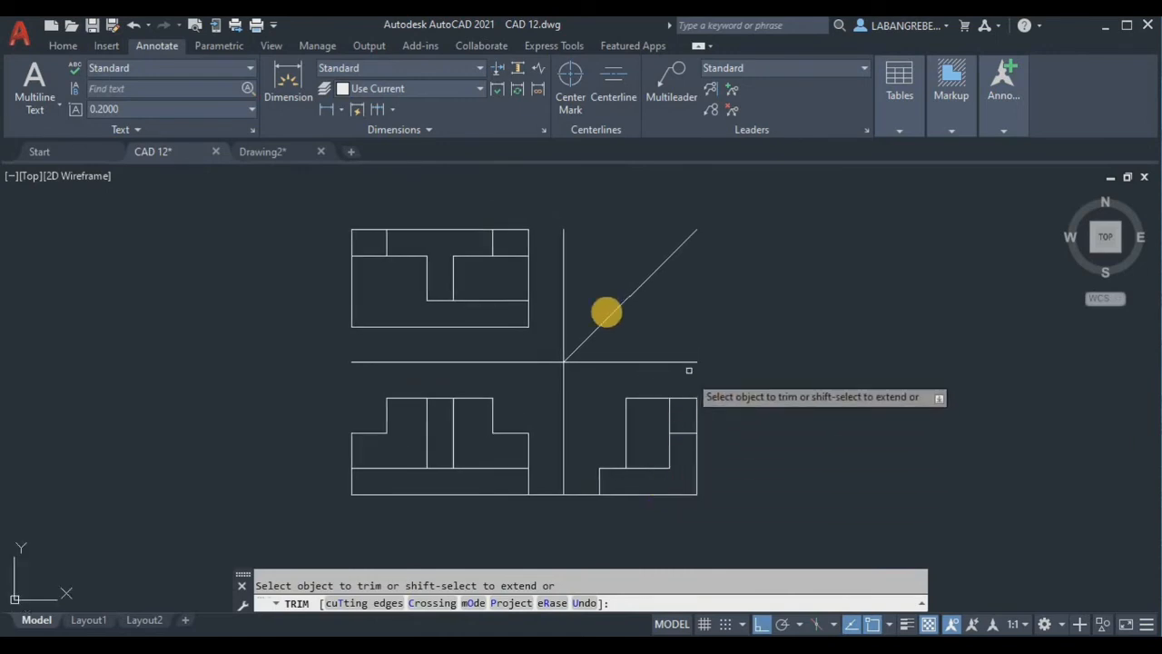
type("L")
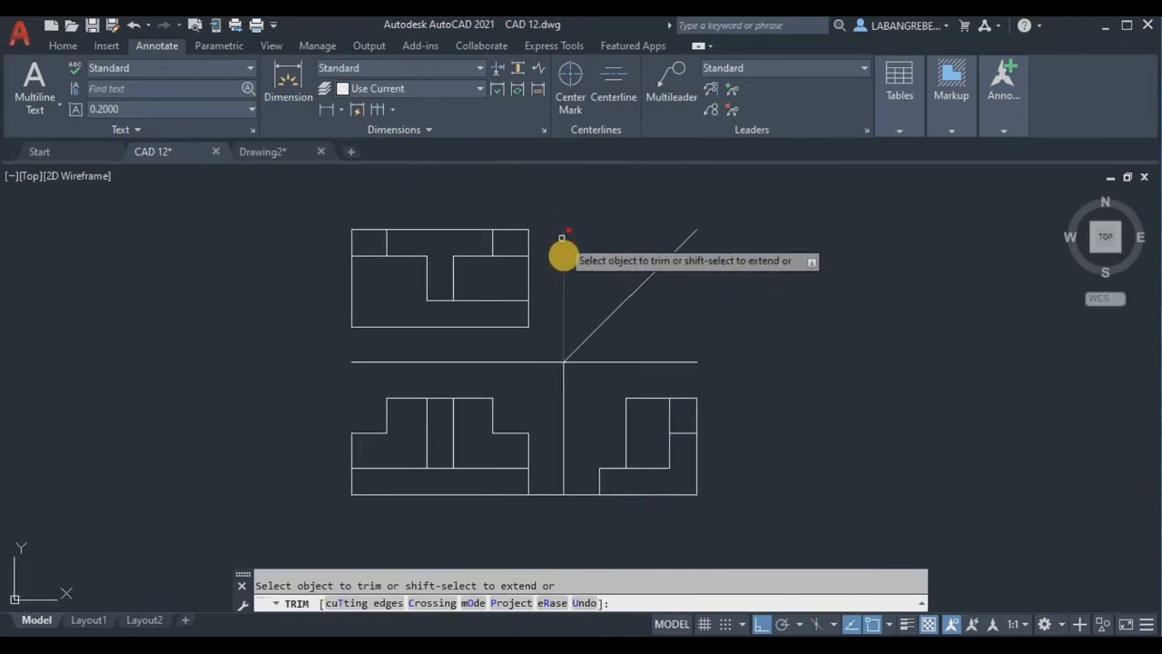
key("Escape")
type("L")
key("Return")
left_click(564, 229)
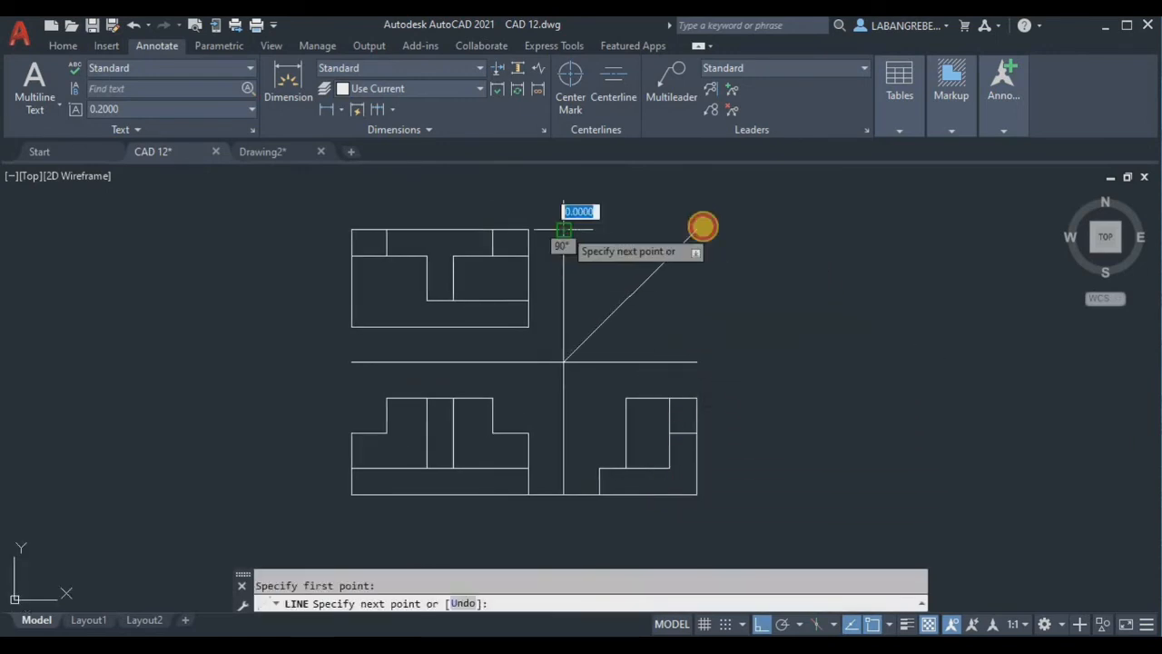
key("Escape")
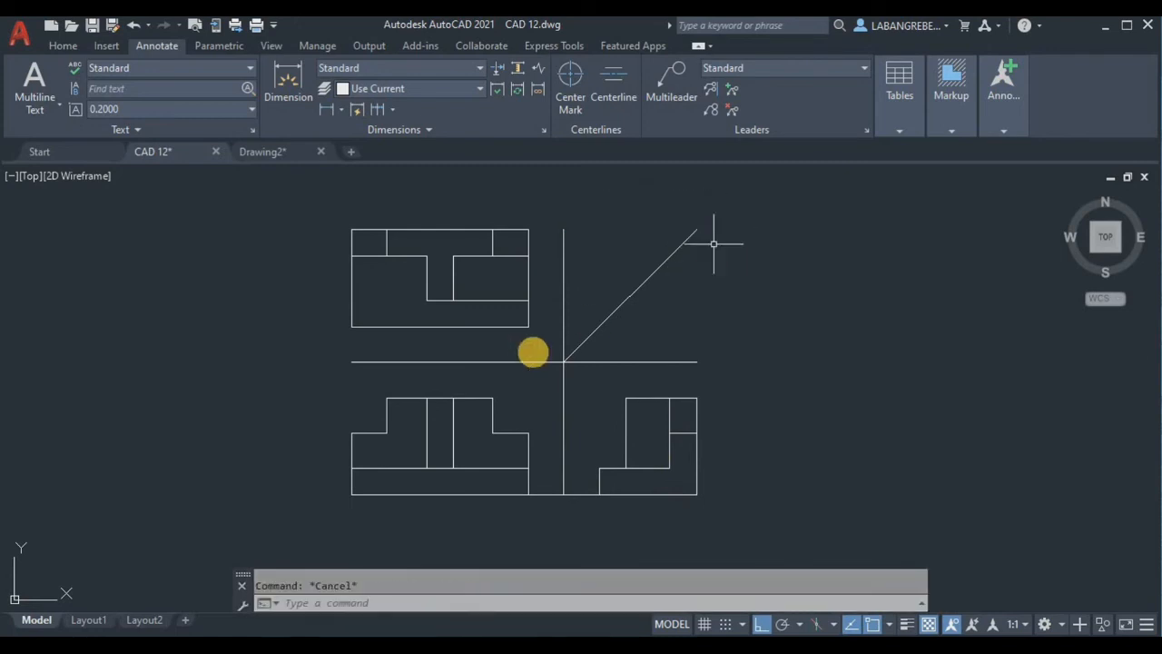
- Trim the base line between the front and side views and remove the top view's line extending right from the slot's end
middle_click_drag(583, 333, 553, 353)
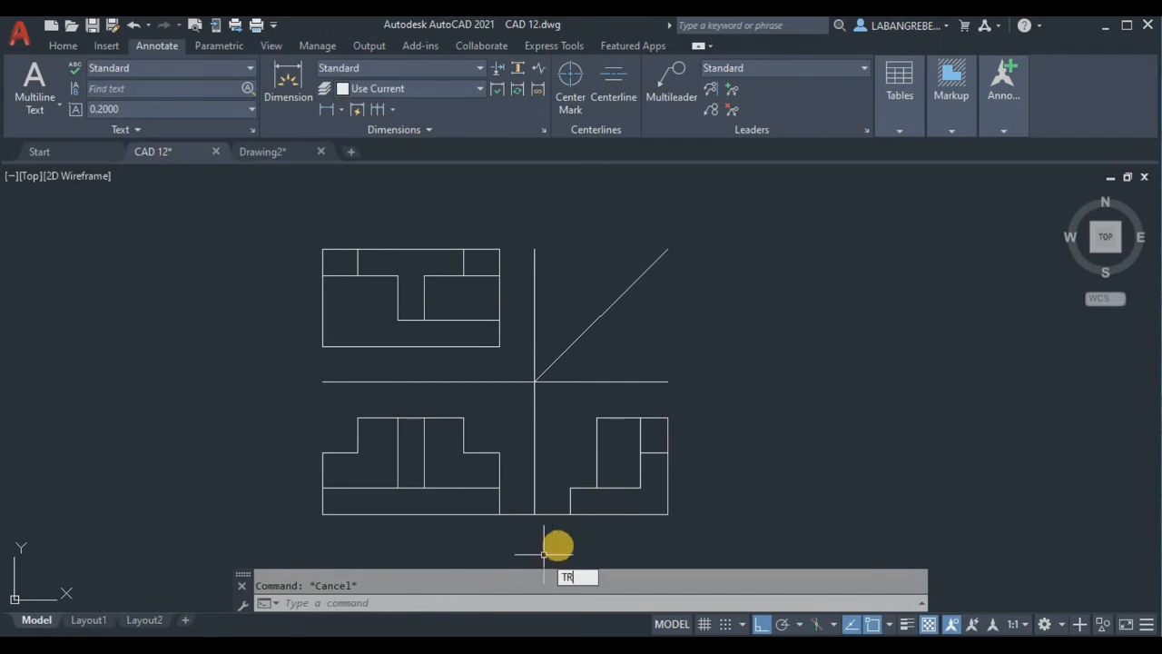
key("Return")
left_click_drag(518, 546, 505, 445)
key("Escape")
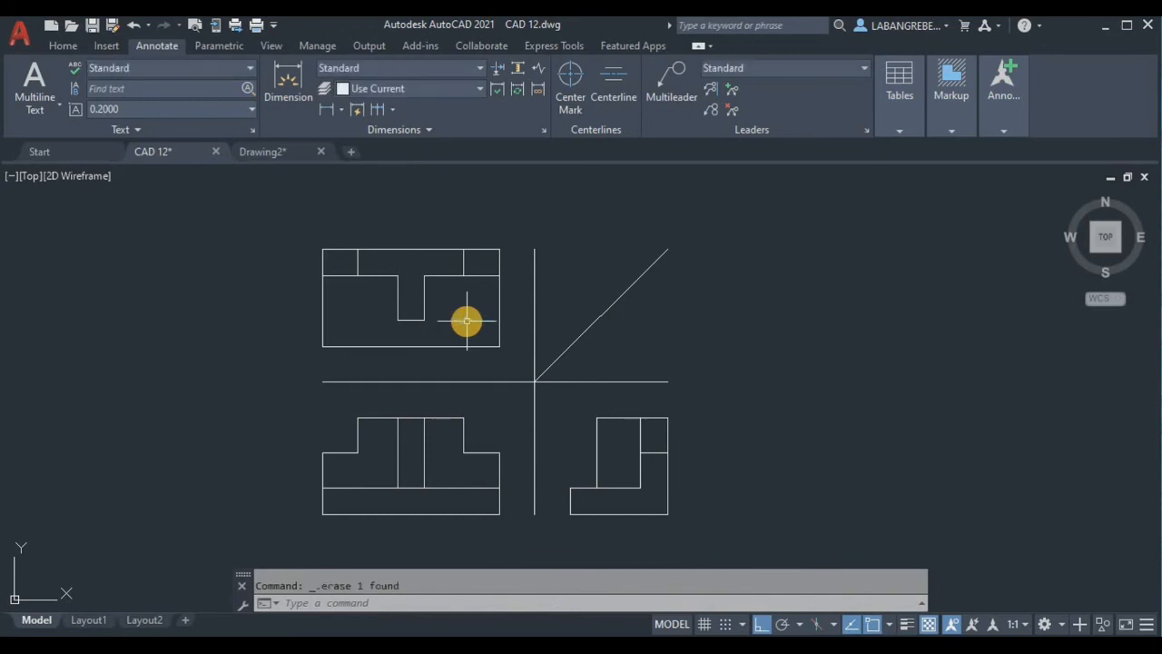
- Check the three views against the labelled reference in Drawing2, returning to the CAD 12 drawing
key("Escape")
left_click(266, 155)
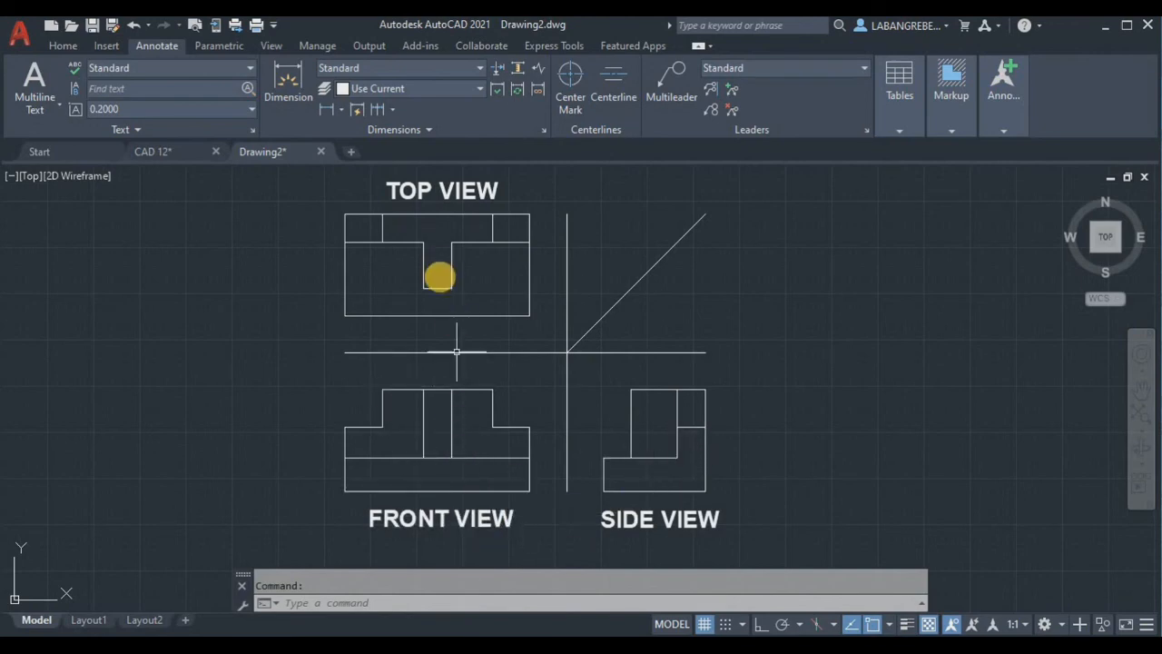
left_click(166, 152)
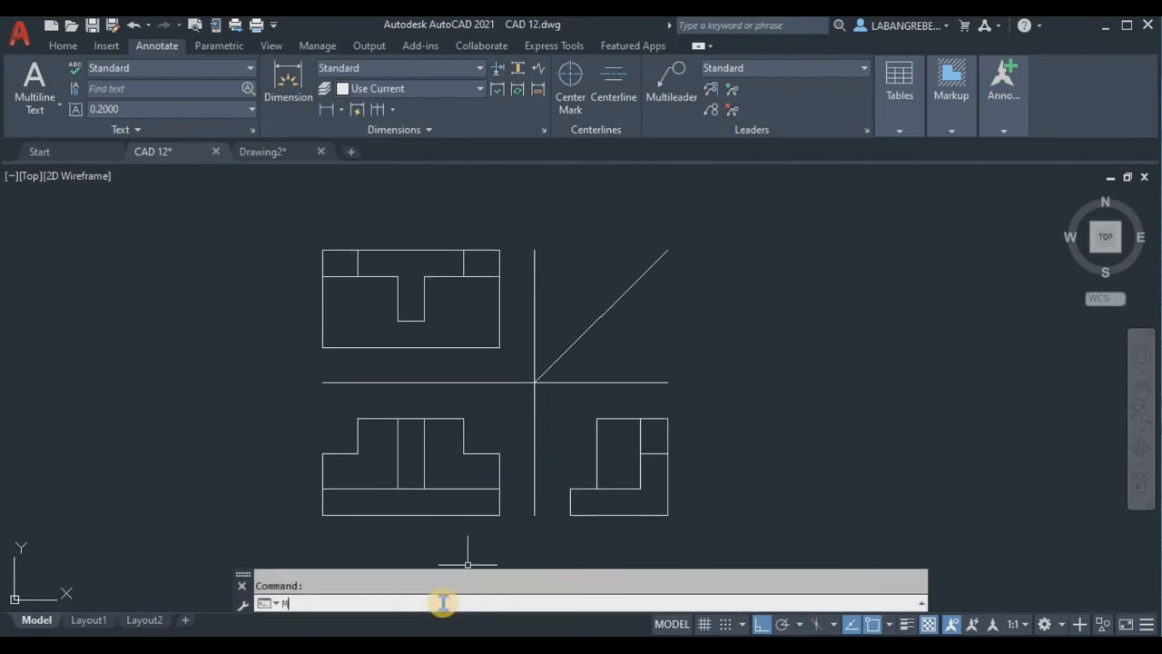
- Create a multiline text box above the top view and enter the label TOP VIEW
key("Return")
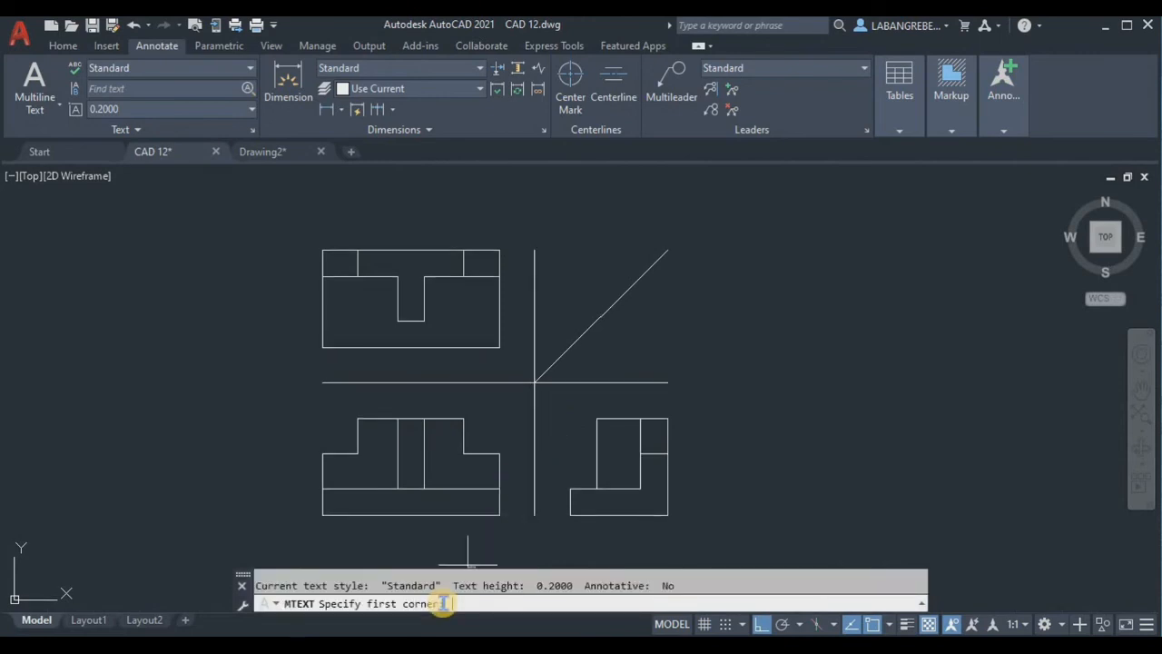
left_click(335, 208)
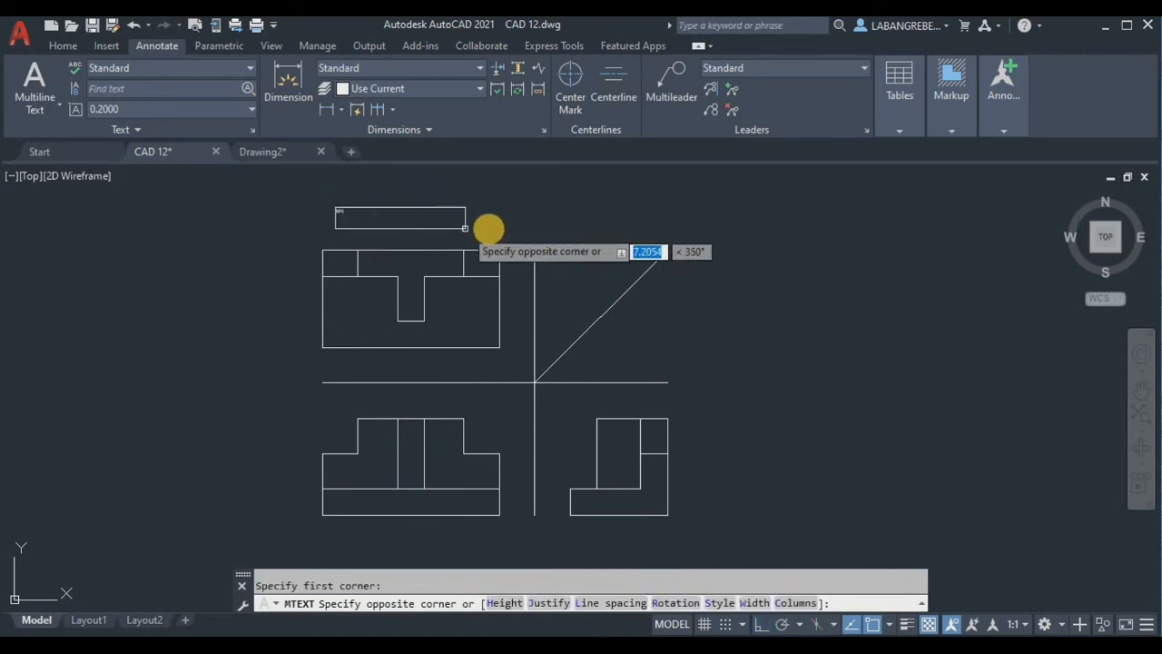
left_click(488, 245)
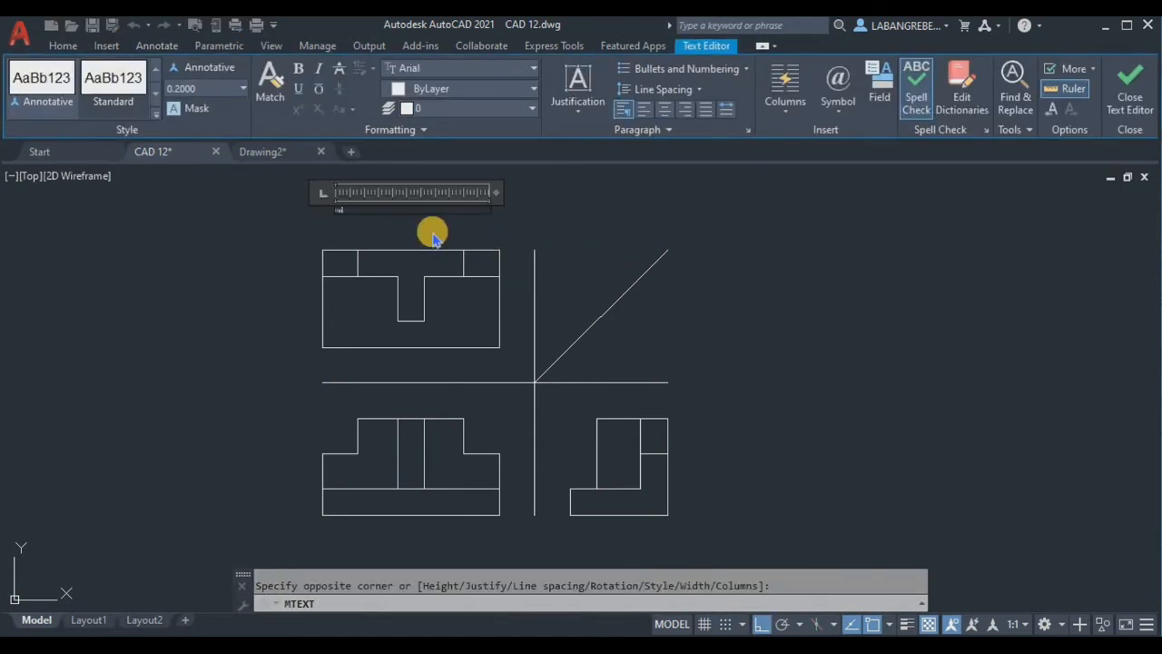
scroll(432, 234, "up", 6)
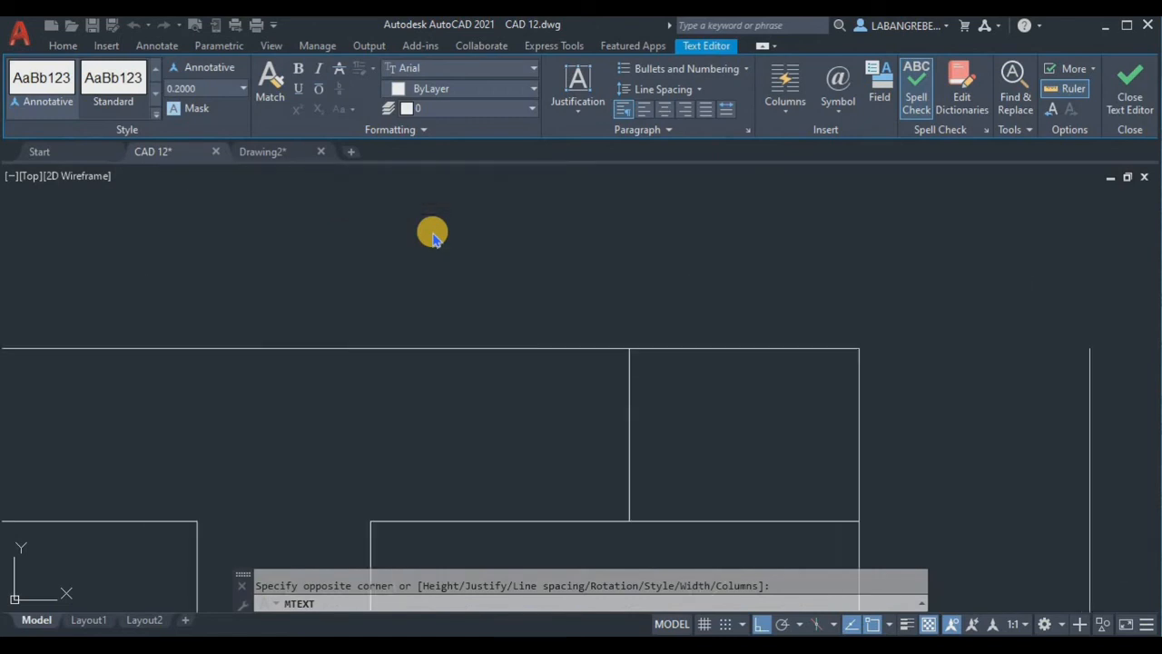
scroll(270, 280, "down", 2)
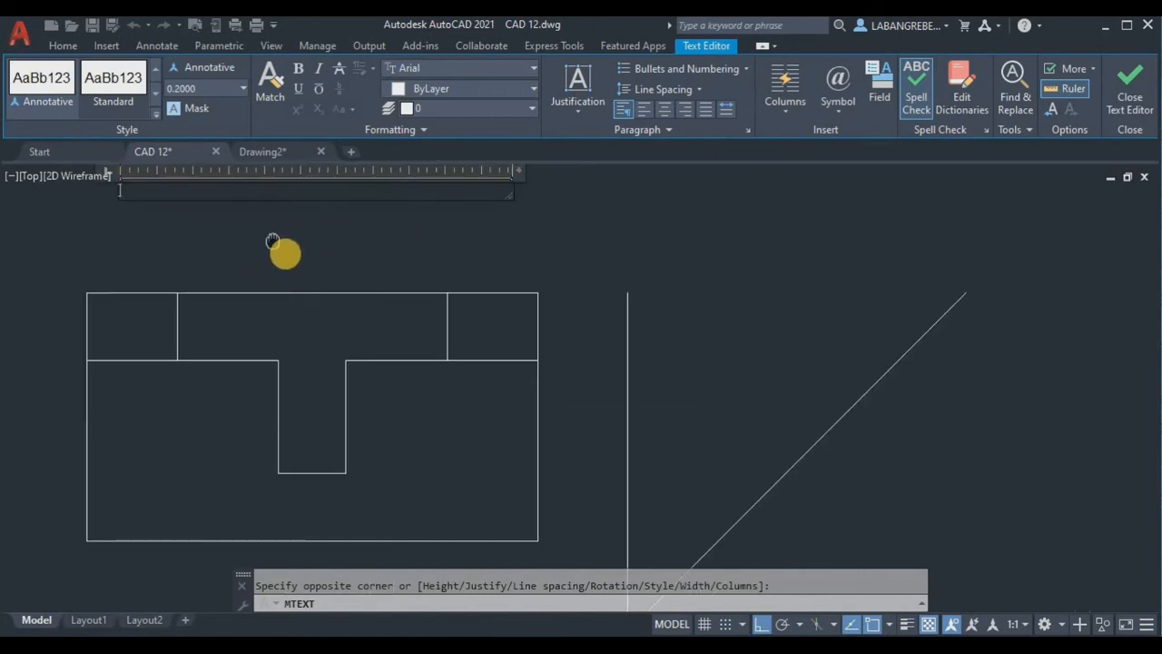
middle_click_drag(273, 241, 287, 261)
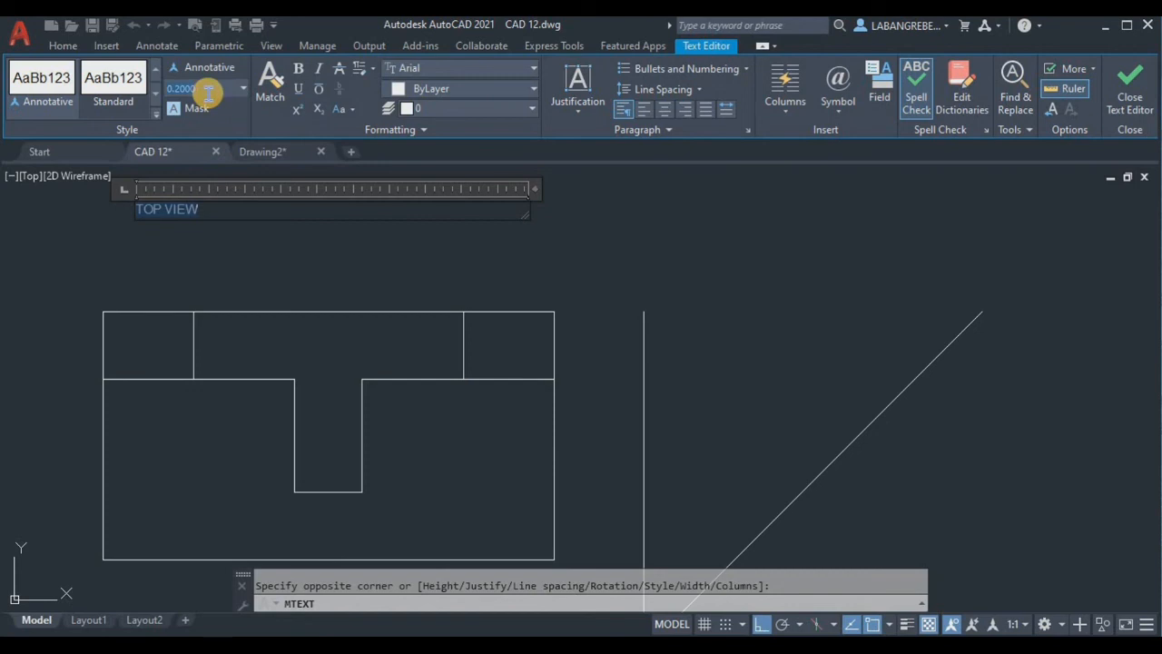
- Set the TOP VIEW text to height 0.9 and bold, and save the text changes
key("Return")
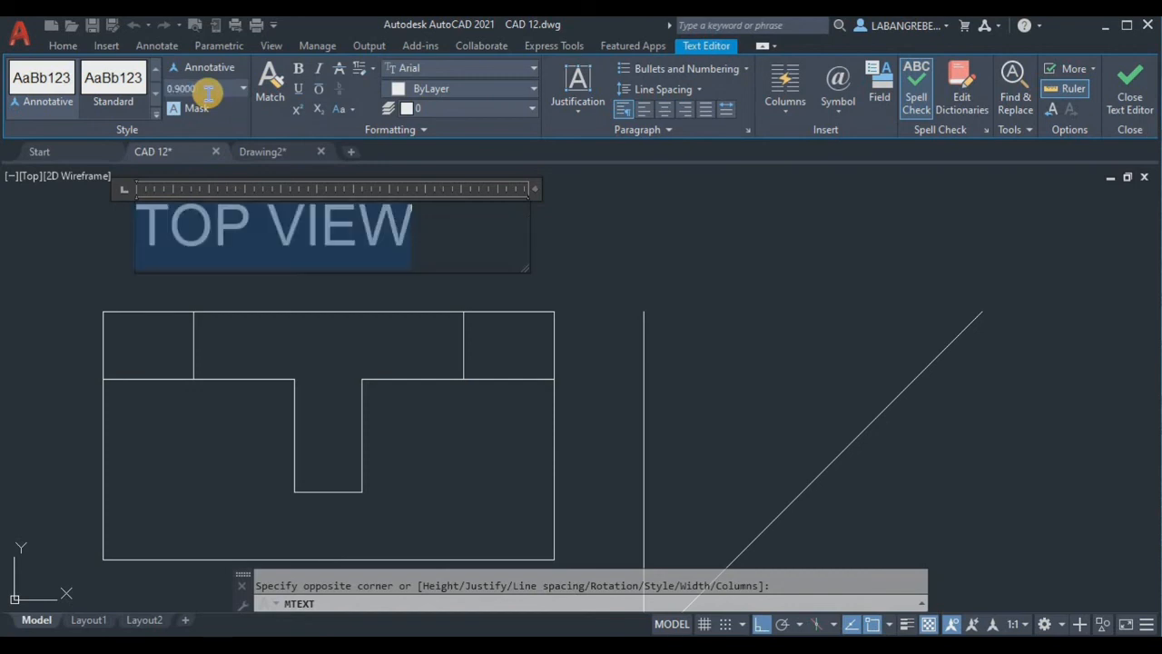
left_click(298, 69)
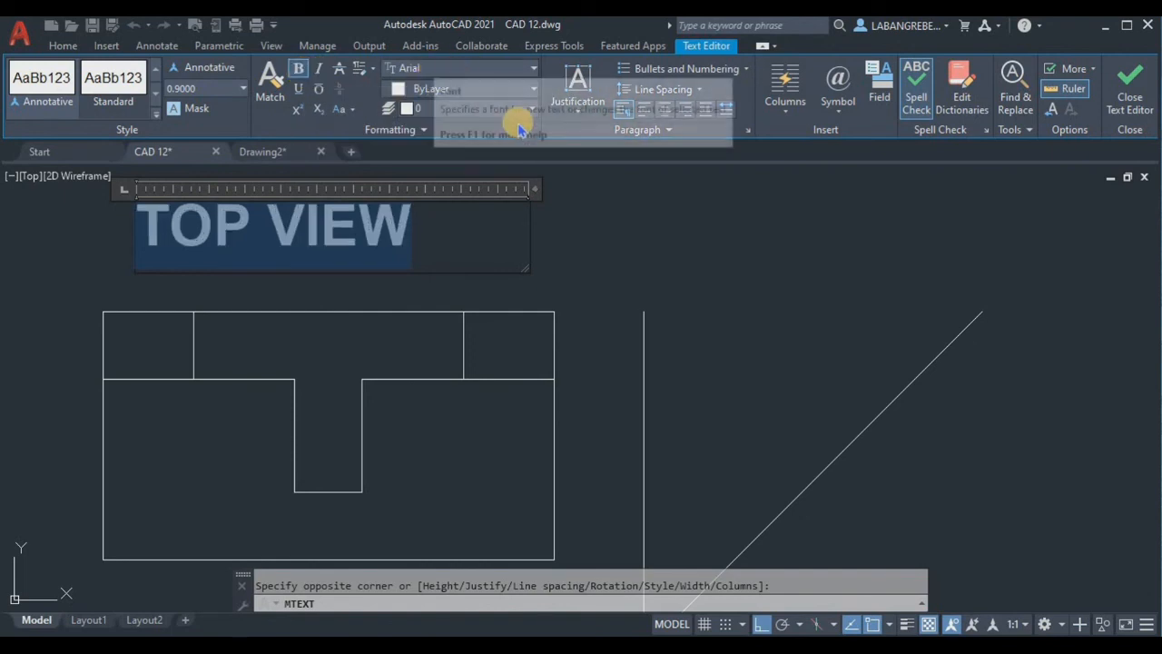
key("Escape")
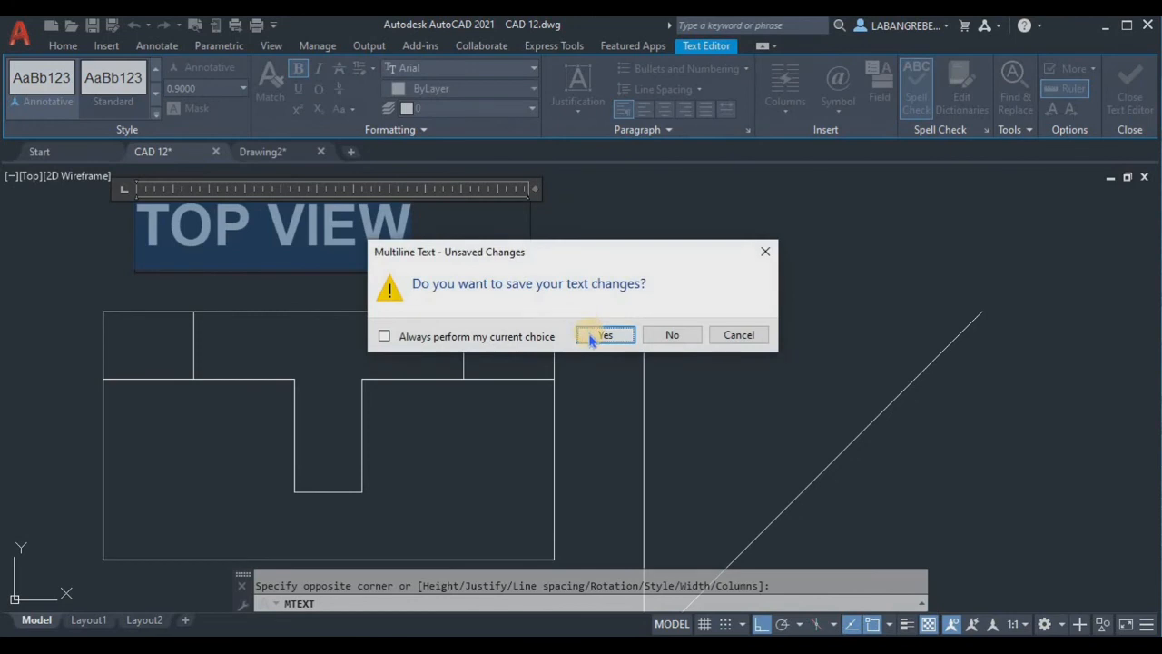
left_click(601, 336)
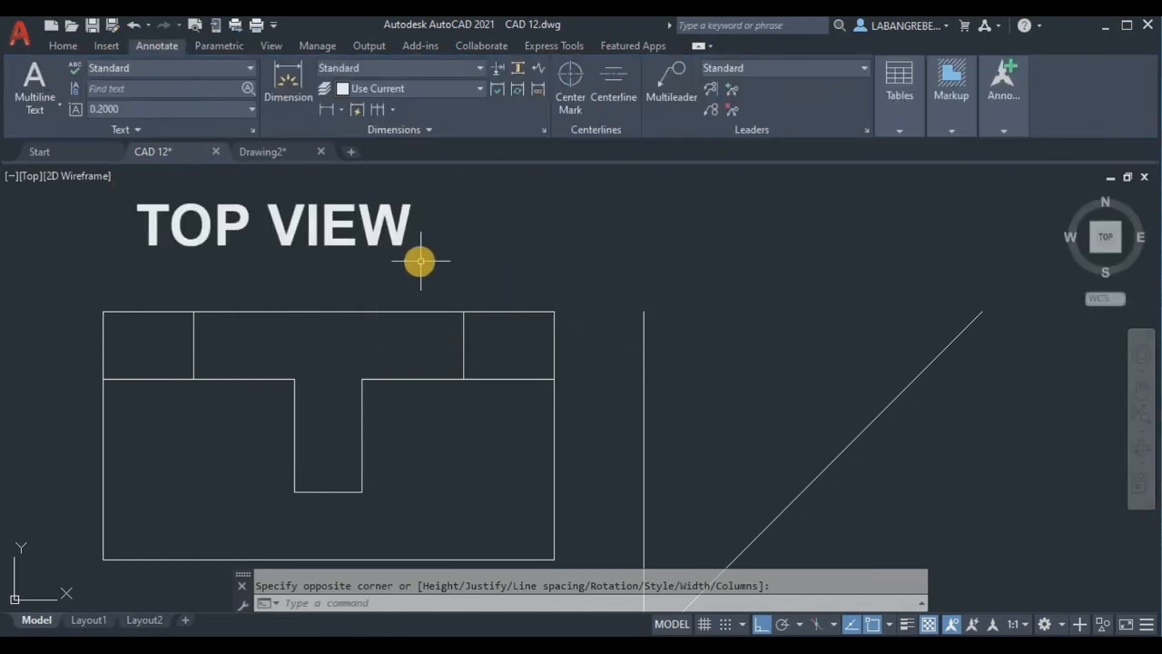
- Move the TOP VIEW label about 1.7 units right and slightly down to centre it just above the top view
scroll(420, 260, "down", 3)
scroll(415, 257, "up", 1)
left_click(394, 252)
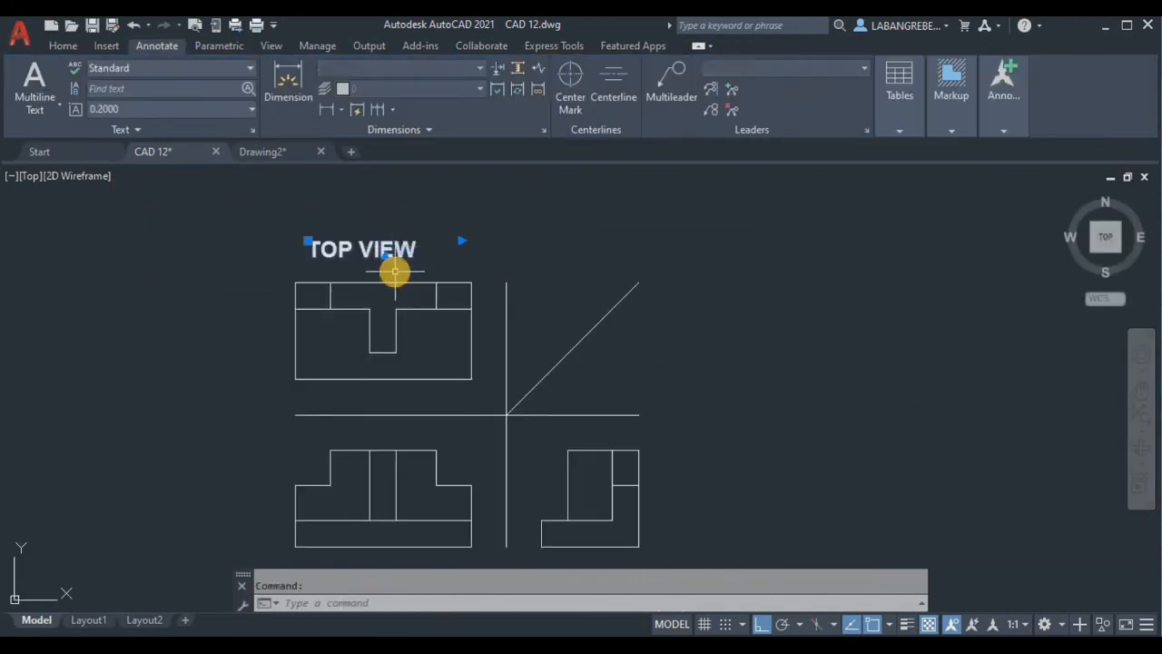
type("m")
key("Return")
left_click(375, 214)
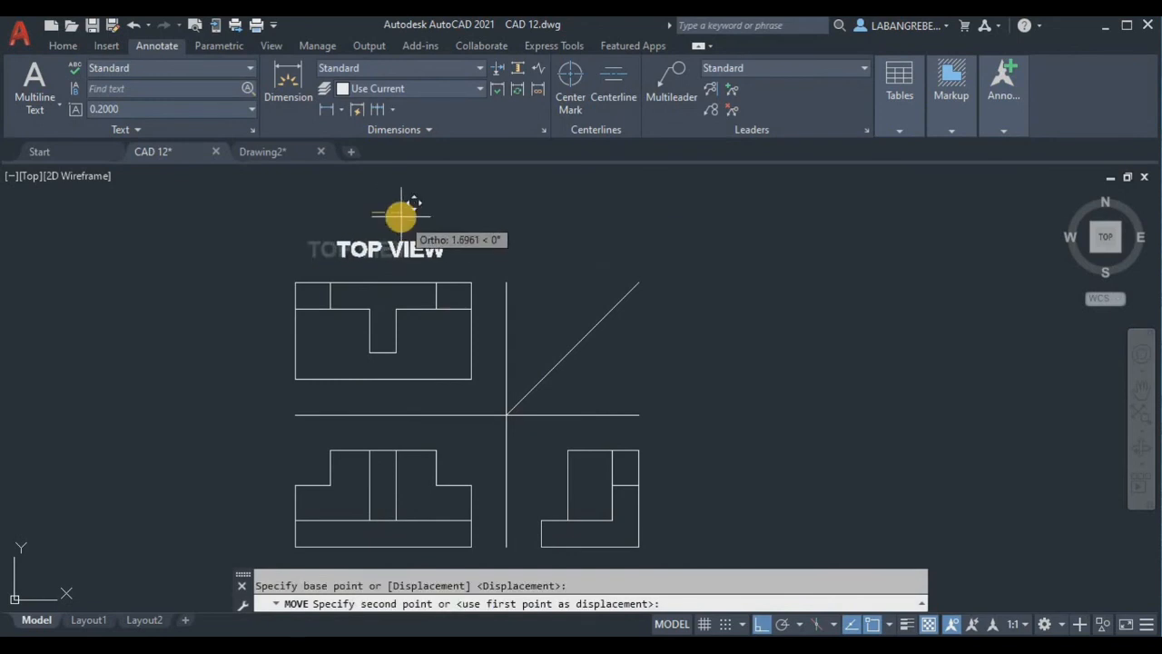
left_click(401, 216)
left_click(417, 249)
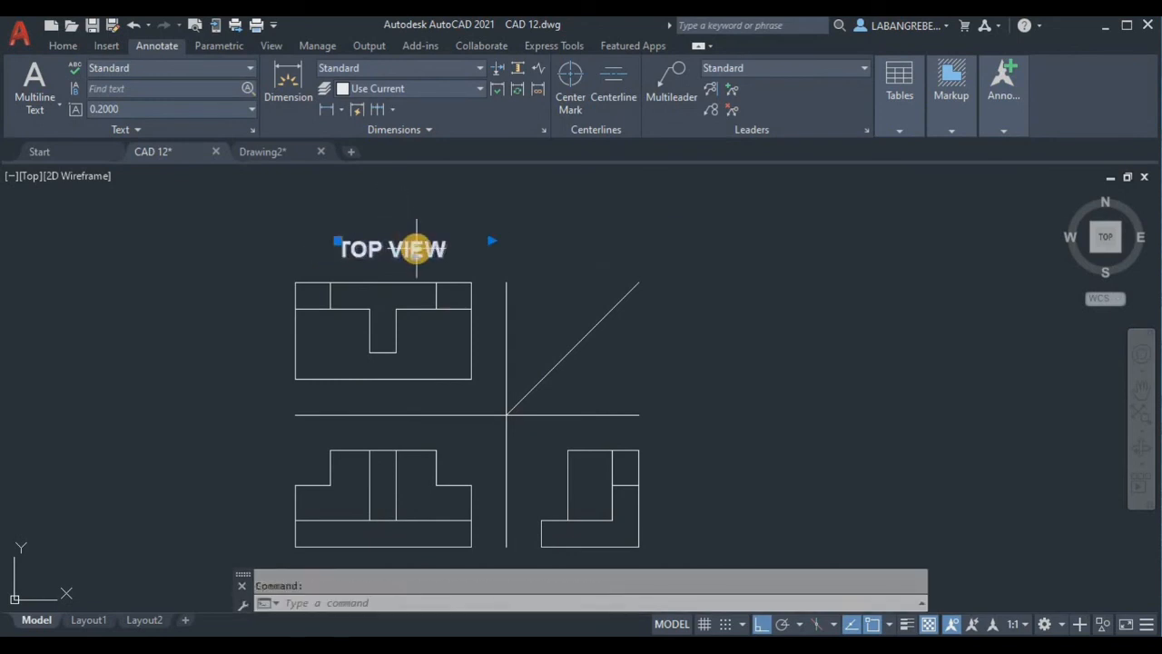
key("Return")
left_click(513, 240)
left_click(508, 251)
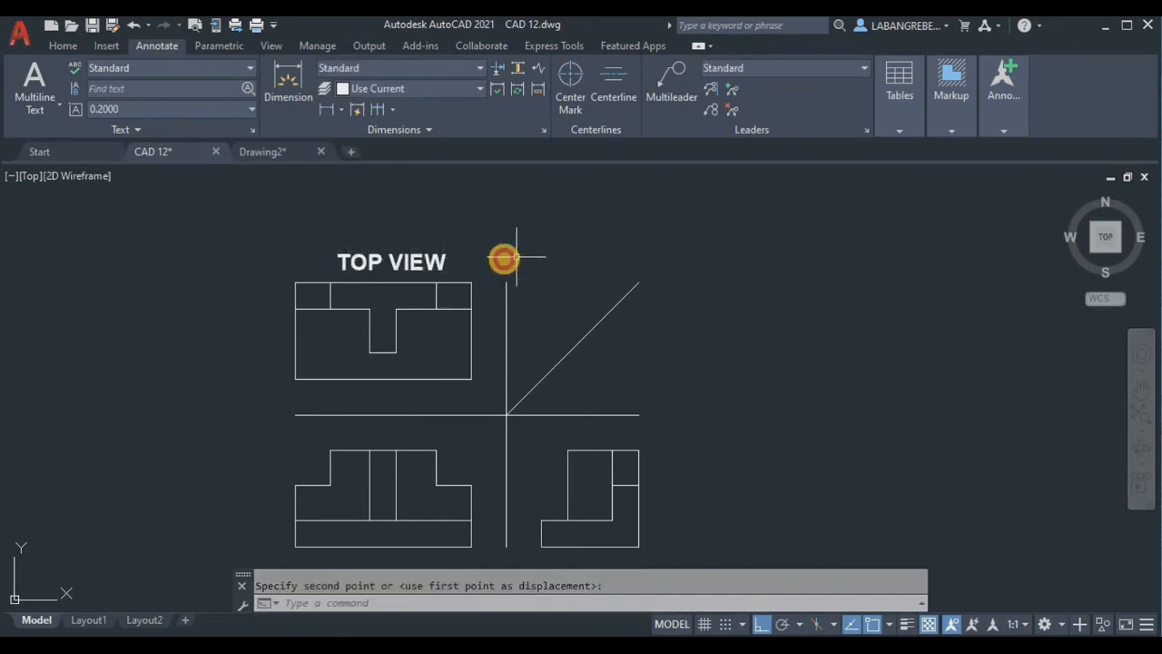
key("Escape")
- Copy the TOP VIEW label to just below the front view and, with Ortho off, just below the side view
type("co")
key("Return")
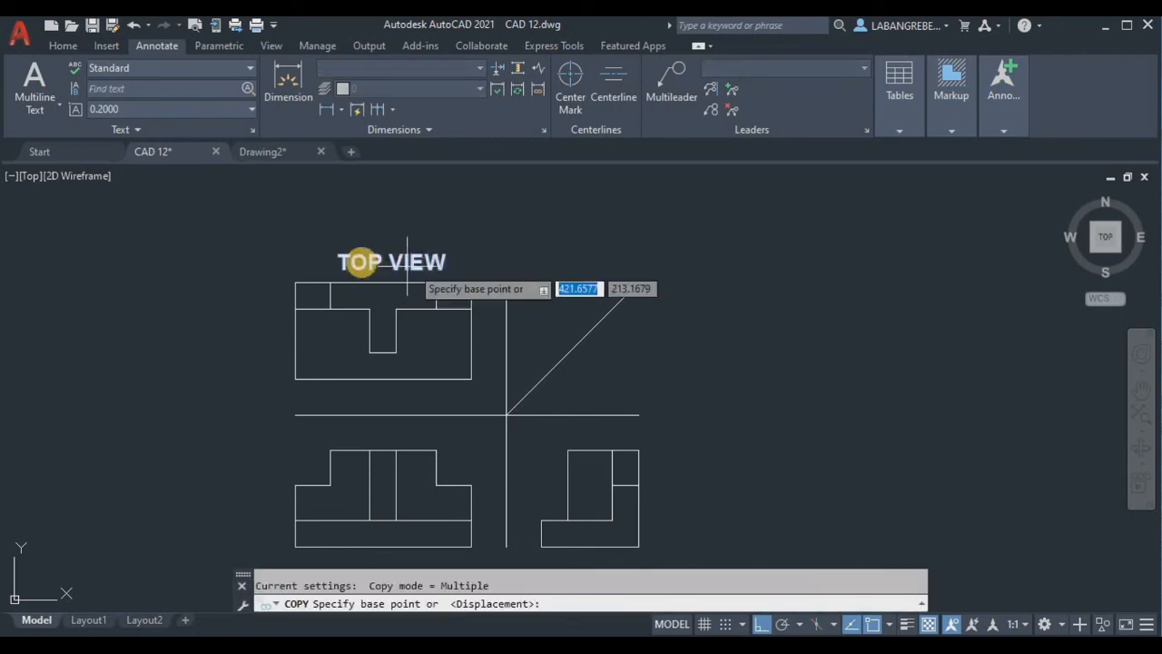
left_click(338, 255)
middle_click_drag(344, 246, 384, 94)
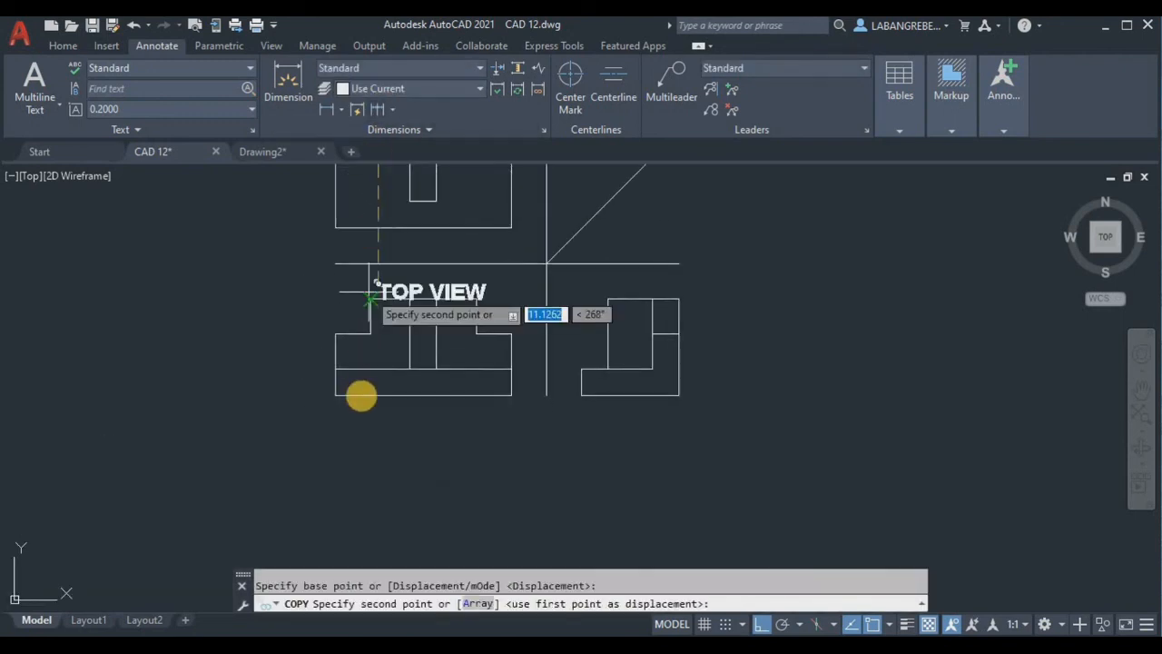
left_click(368, 420)
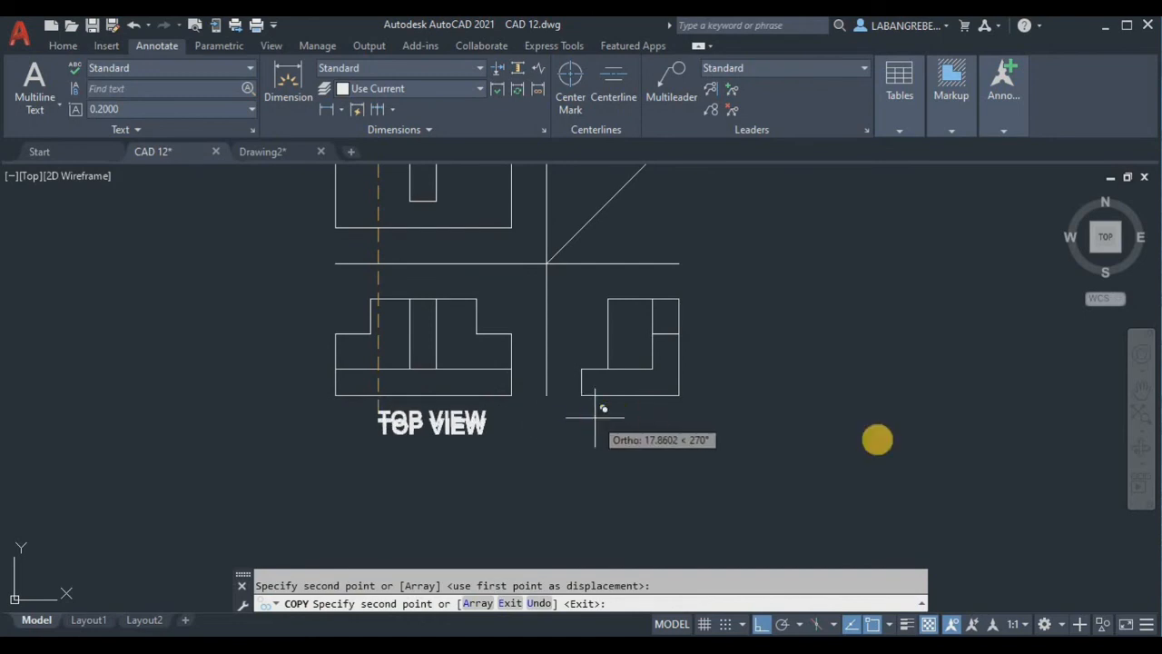
left_click(761, 623)
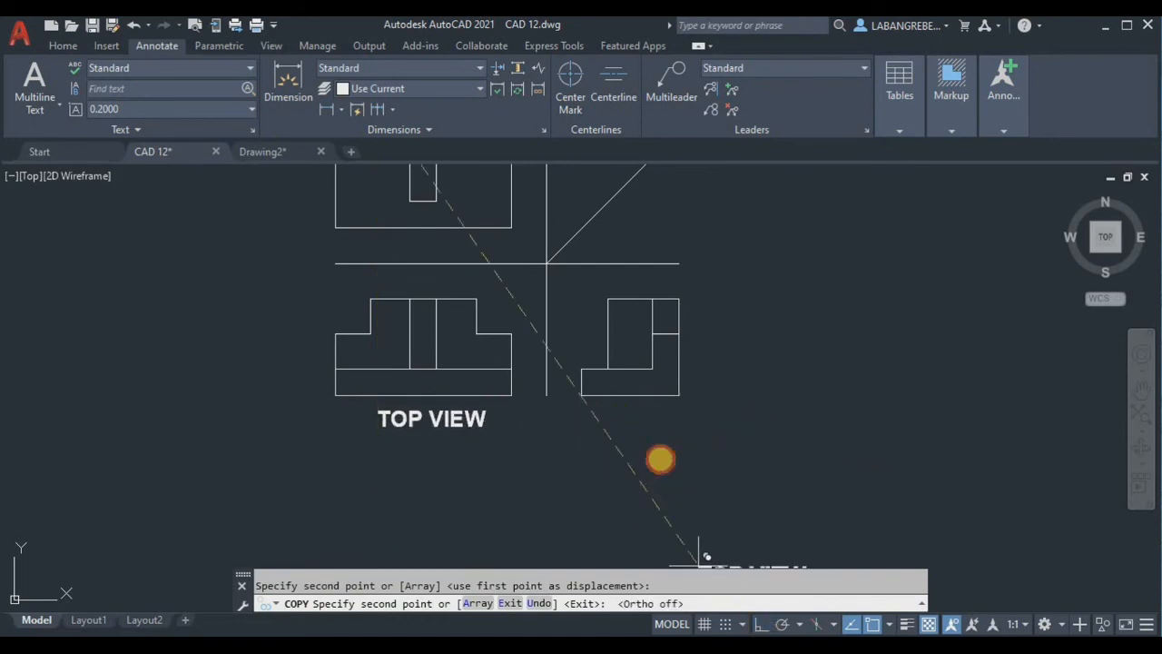
left_click(577, 408)
key("Escape")
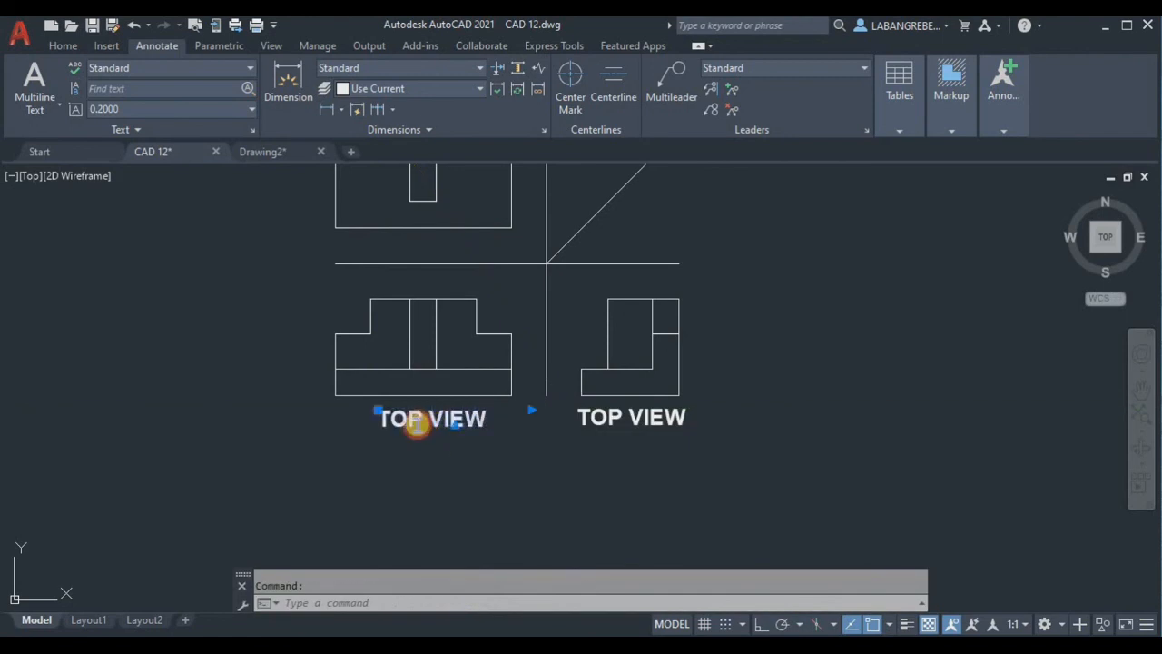
- Change the label below the front view to FRONT VIEW, choosing to always save text changes
double_click(409, 419)
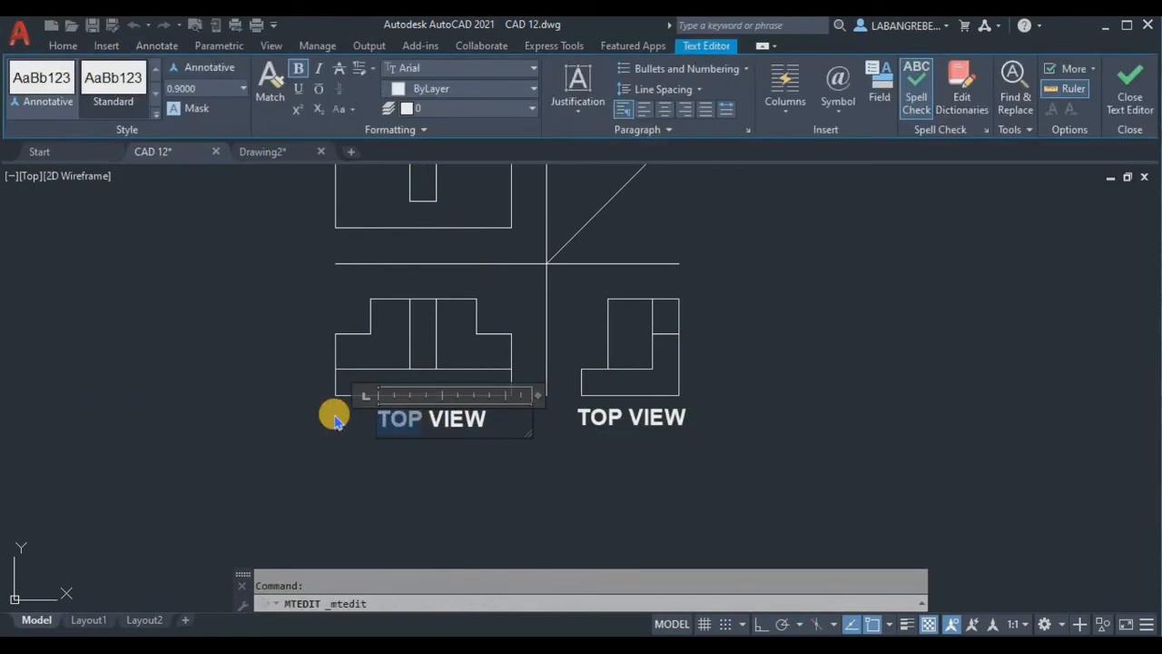
type("FRON")
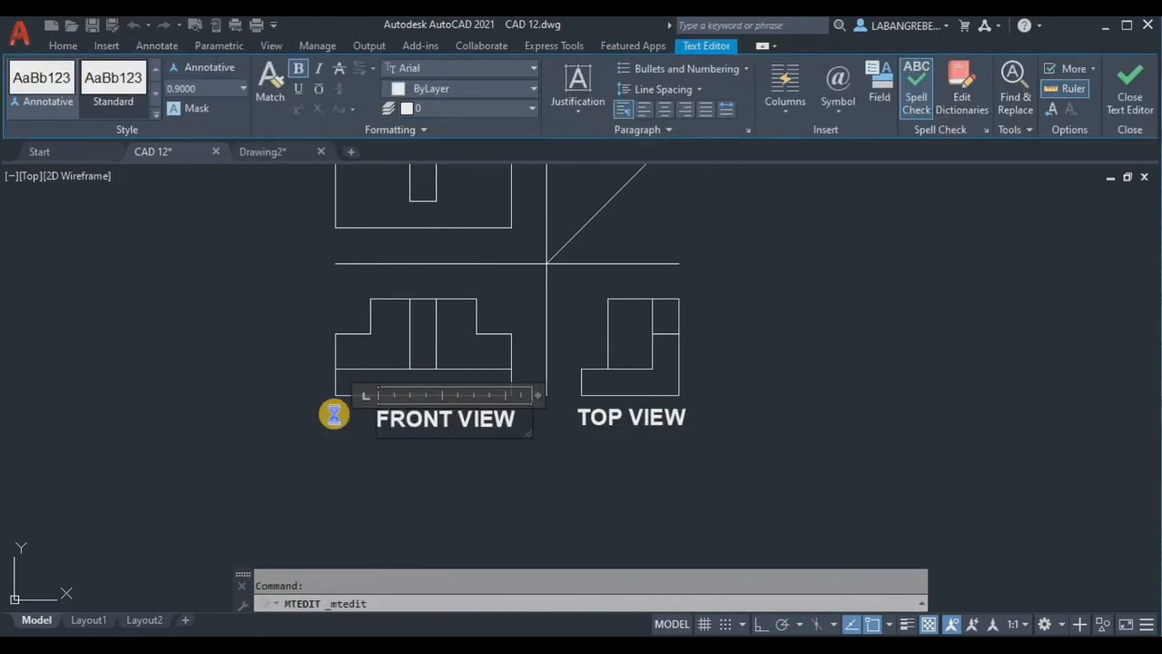
key("Escape")
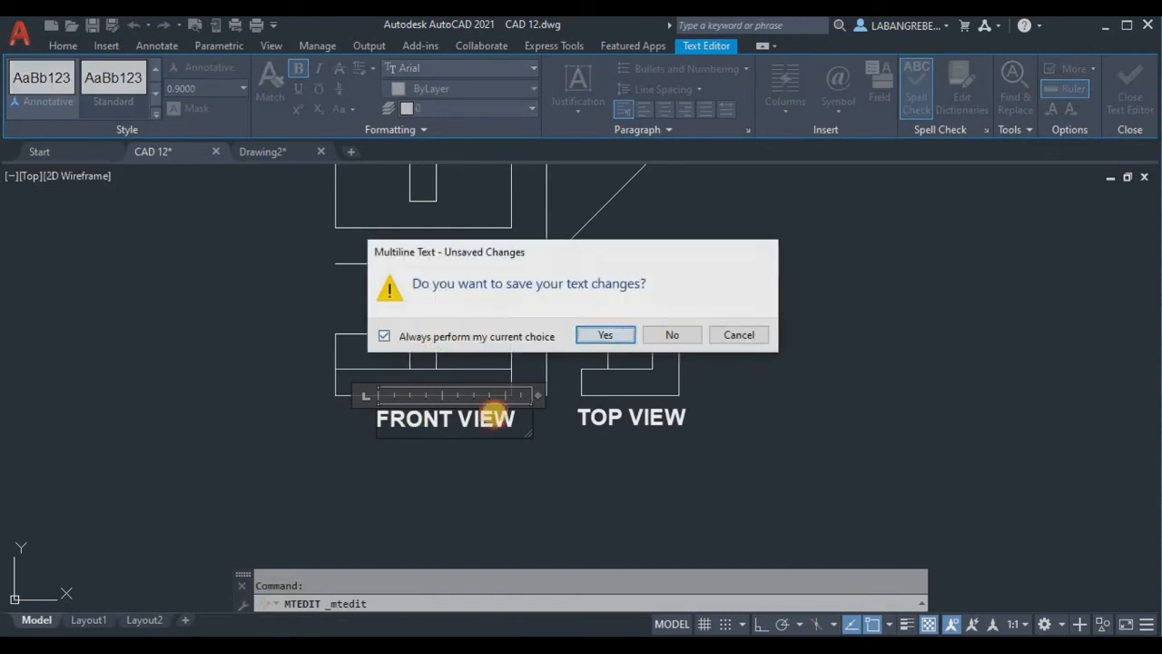
key("Return")
- Move the FRONT VIEW label slightly left to centre it beneath the front view
key("Return")
left_click(468, 458)
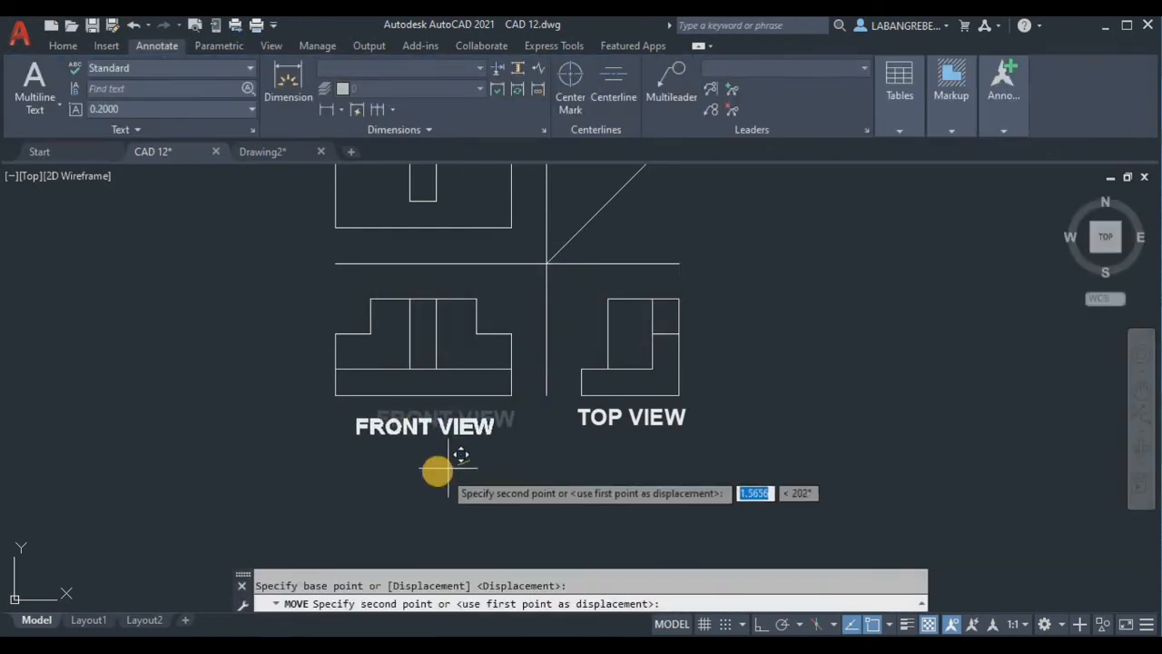
left_click(444, 459)
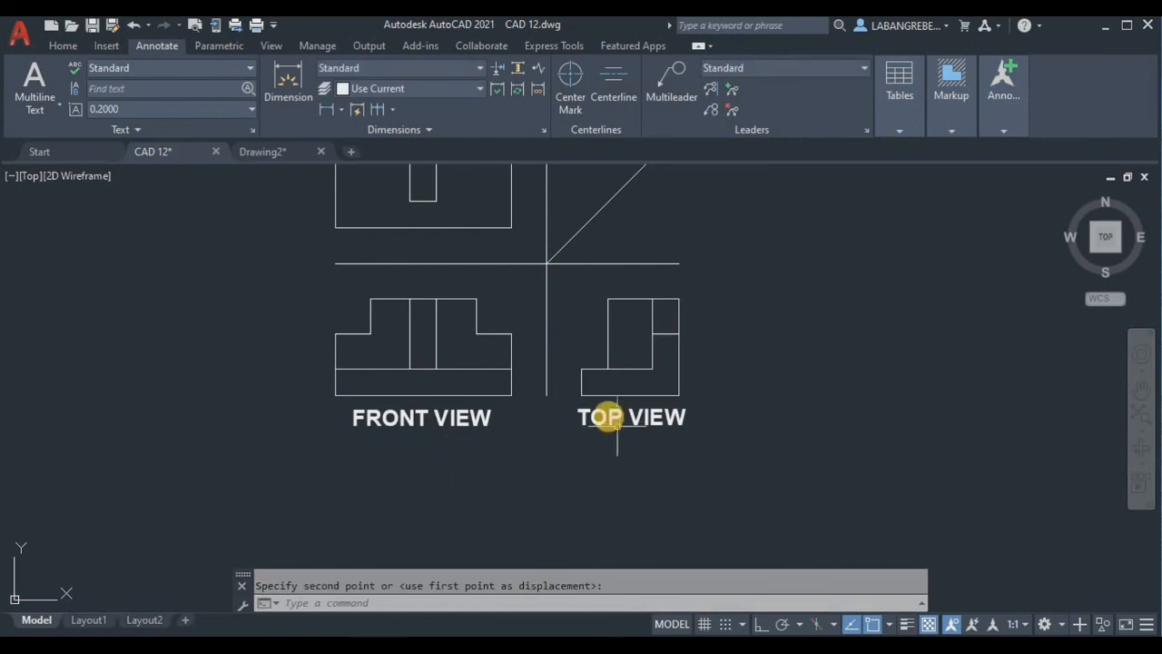
- Change the label below the side view to SIDE VIEW
double_click(614, 418)
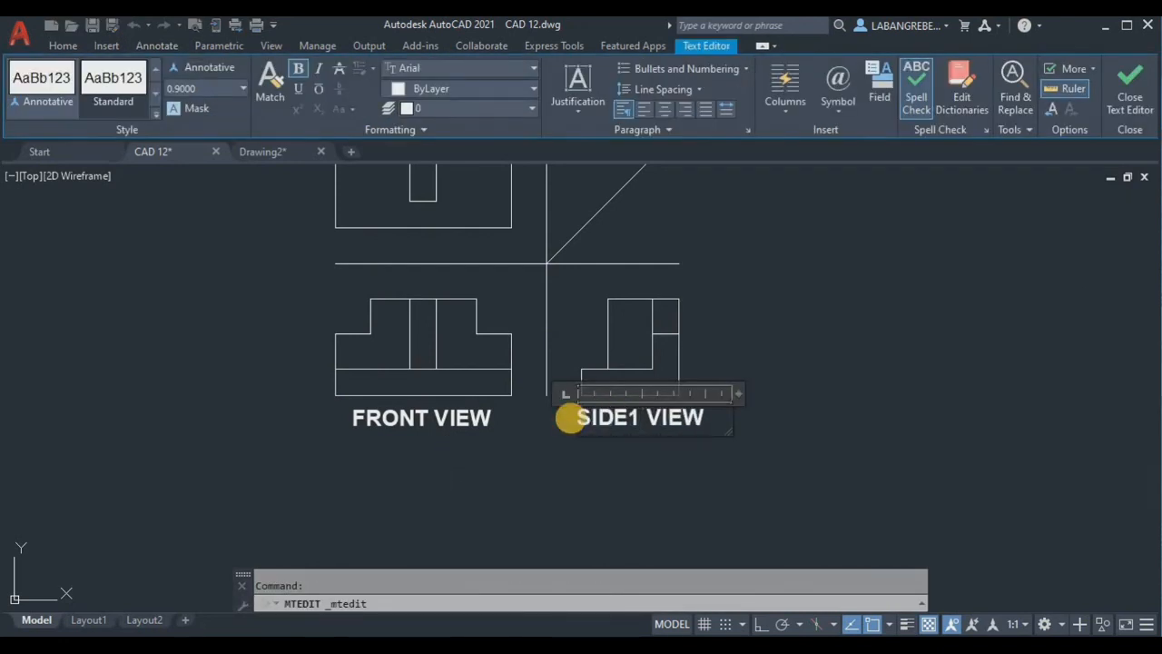
key("BackSpace")
left_click(570, 418)
scroll(599, 428, "down", 2)
scroll(601, 431, "down", 1)
scroll(605, 435, "up", 1)
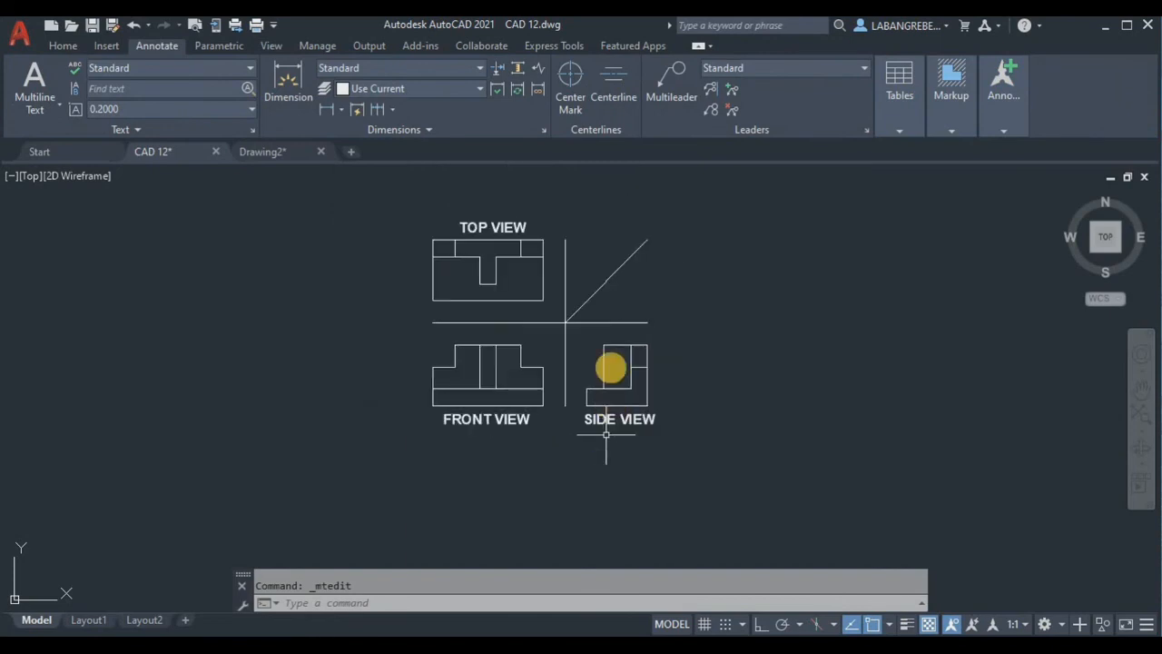
scroll(581, 325, "up", 2)
middle_click_drag(580, 327, 564, 366)
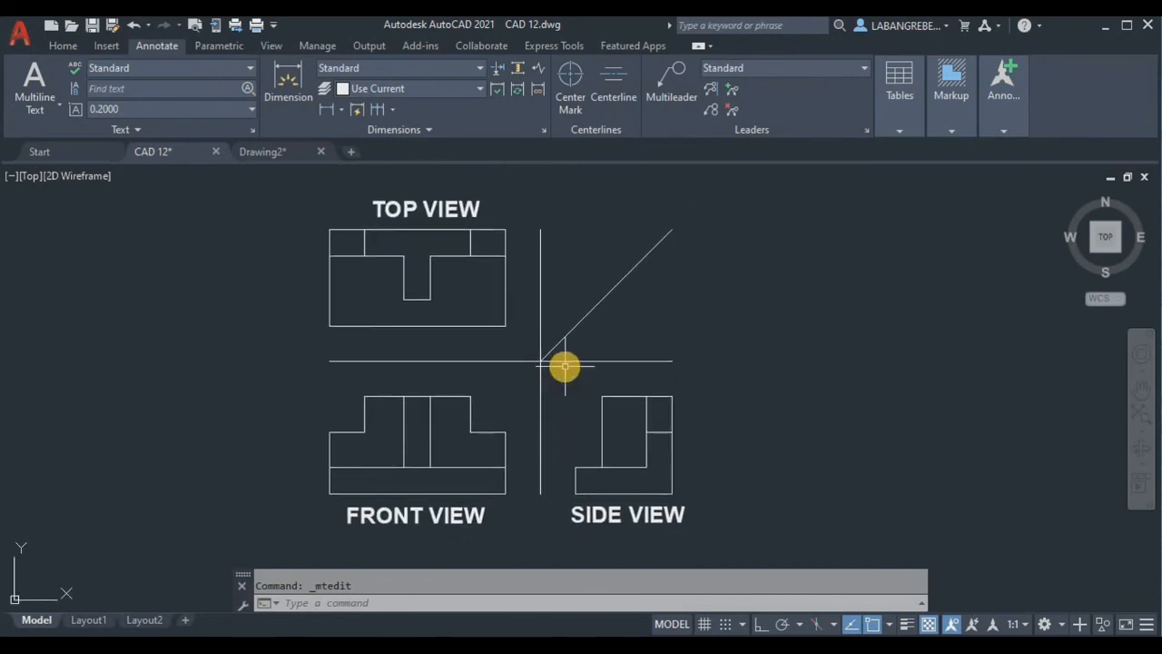